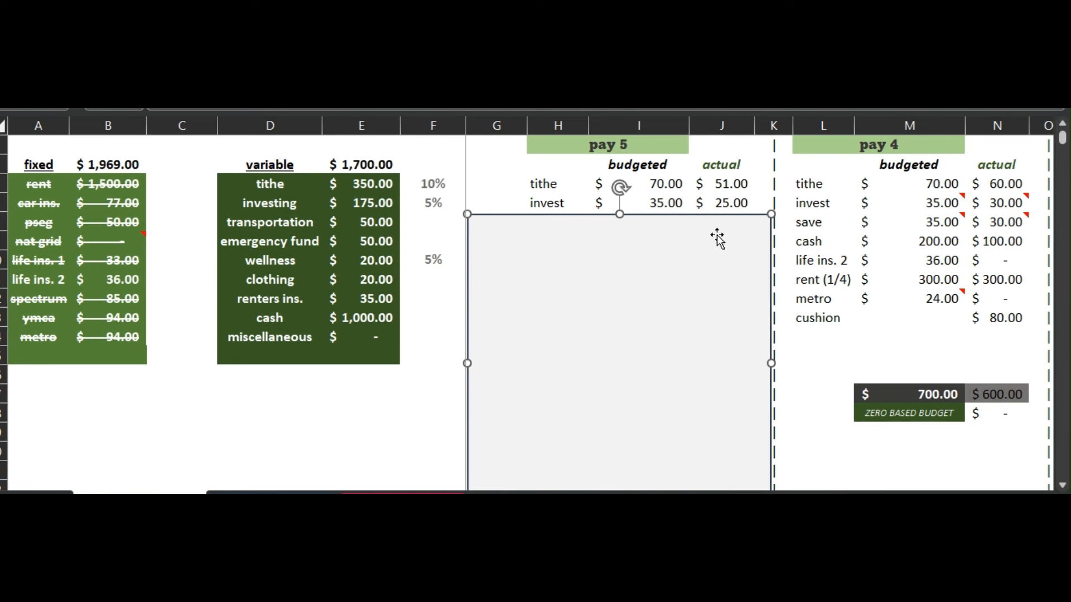
# - Add a note to the pay 5 invest actual amount listing "$15 - Fidelity" and "$10 - Robinhood" on separate lines
pyautogui.click(719, 202)
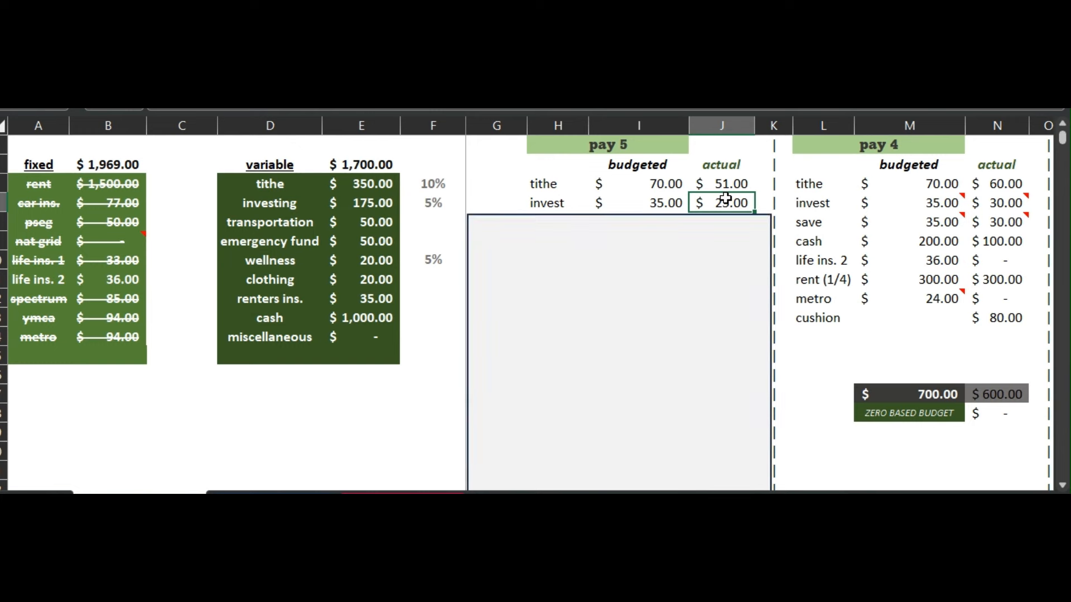
pyautogui.rightClick(725, 198)
pyautogui.click(805, 429)
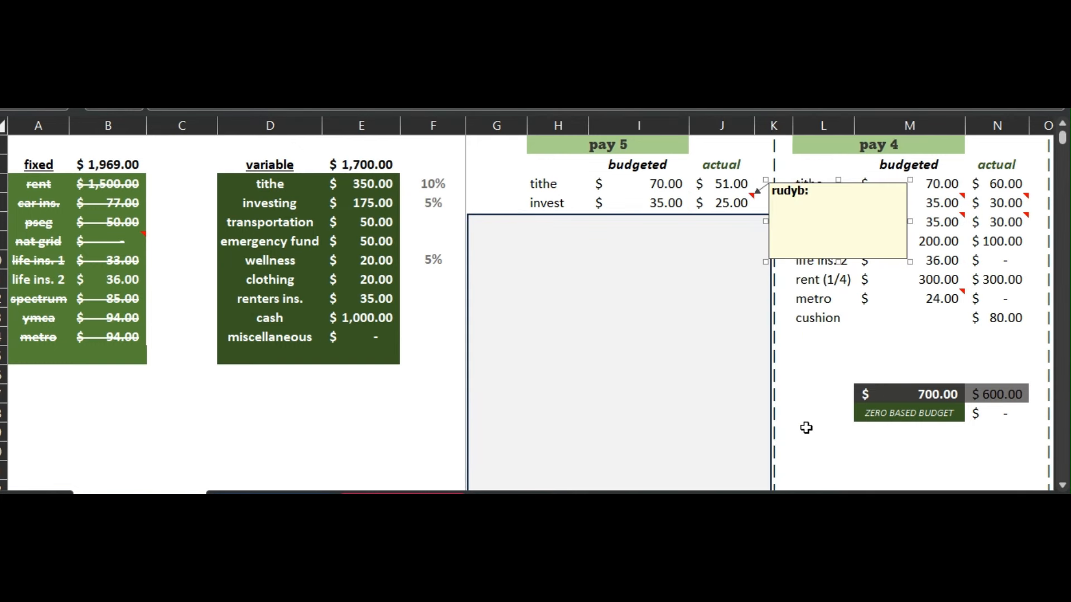
pyautogui.write('$15 - ')
pyautogui.write('Fidelity ')
pyautogui.write('$10')
pyautogui.write('  - Robinhood')
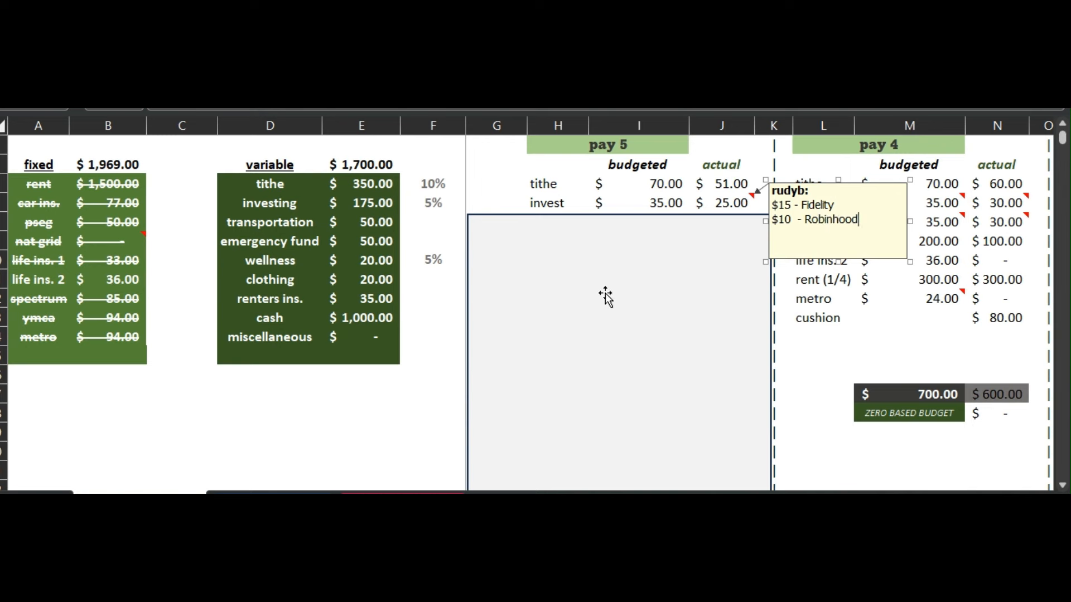
# - Append the line "*used zoc money of $120 to invest via Fidelity" to the invest note and close it
pyautogui.press('Return')
pyautogui.write('*')
pyautogui.write('used zoc money')
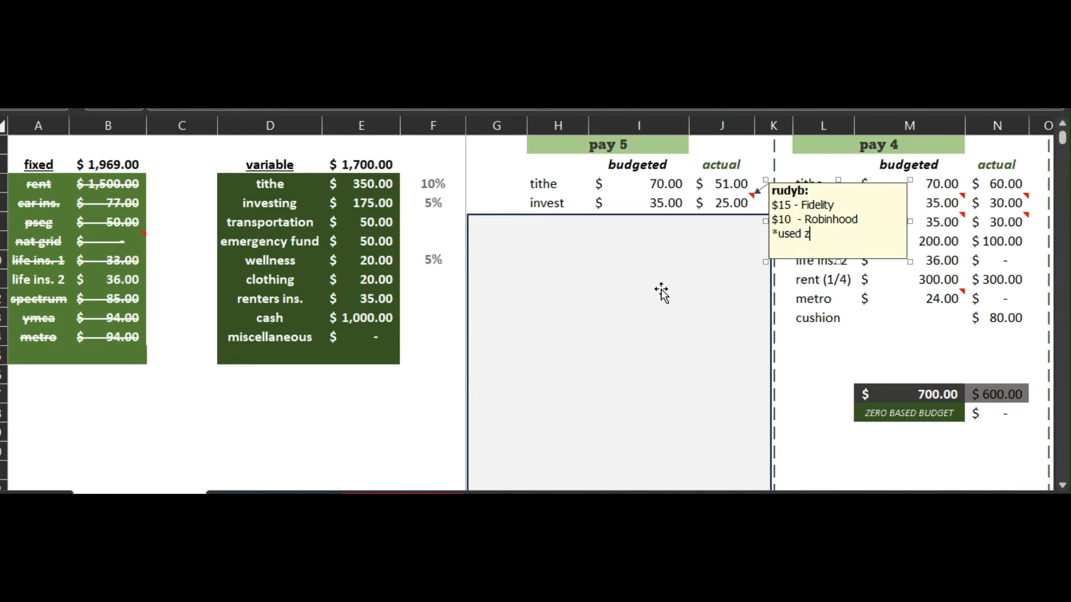
pyautogui.write(' of $')
pyautogui.write('120 ')
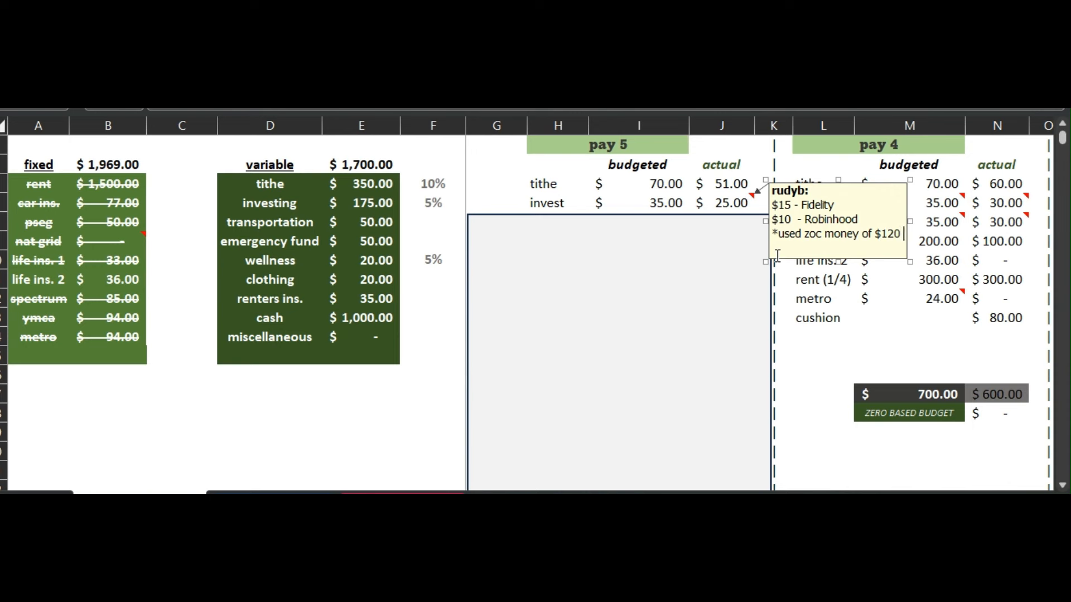
pyautogui.write('to invest ')
pyautogui.write('via Fidelity')
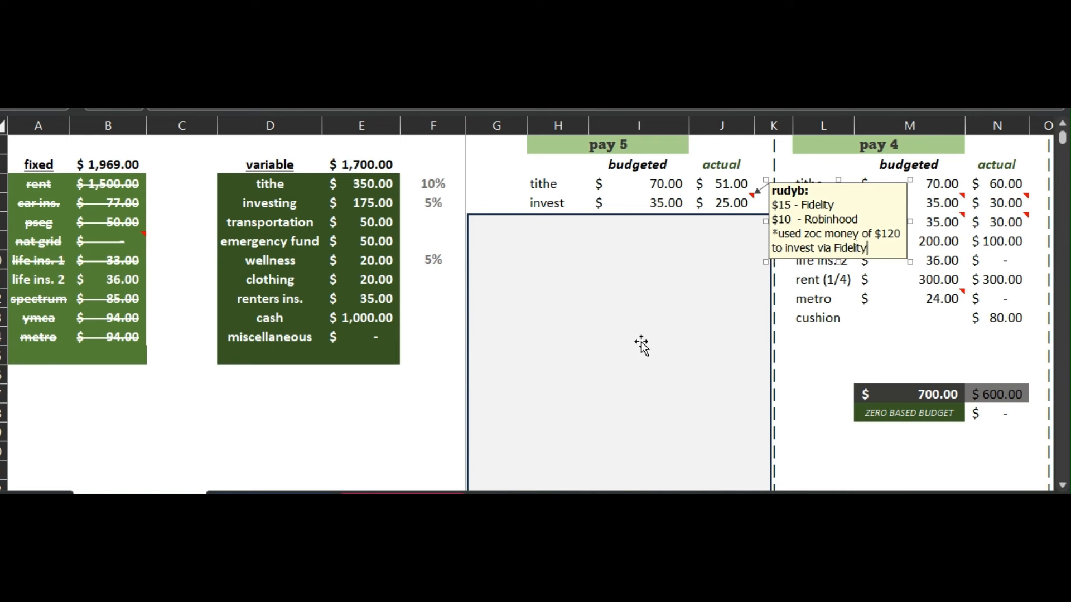
pyautogui.click(641, 346)
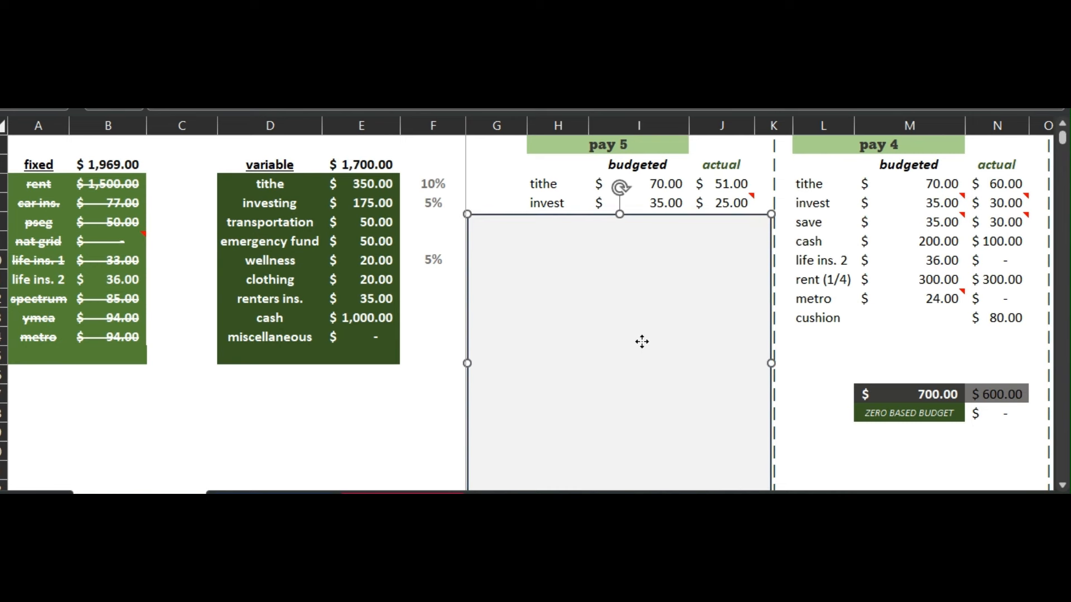
# - Uncover the pay 5 save row and add a note to its actual amount reading "$15 - NMB" and "$10 - Food"
pyautogui.moveTo(642, 343); pyautogui.dragTo(641, 359)
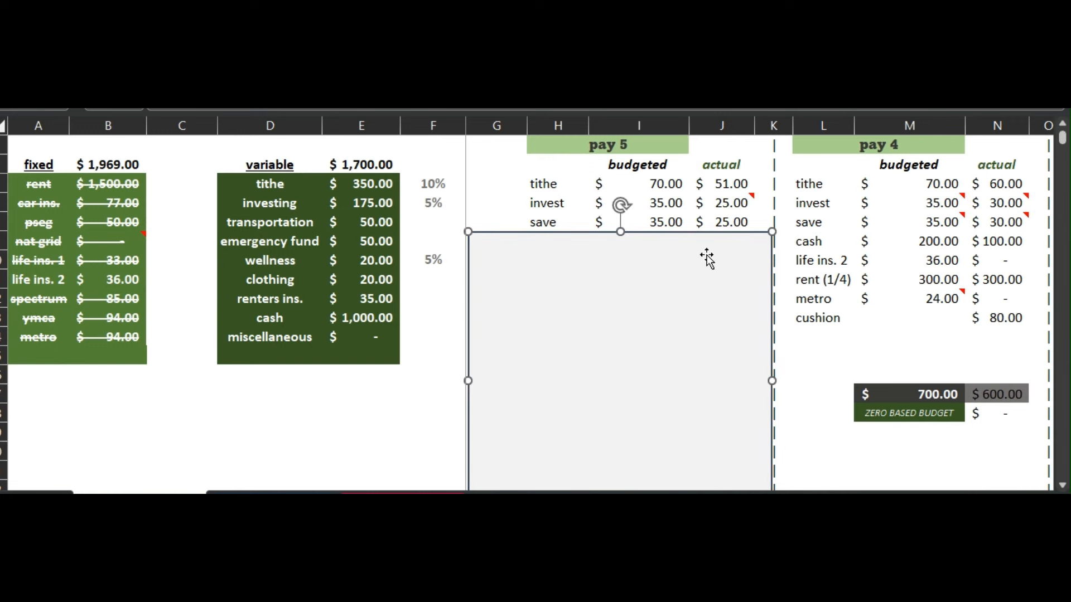
pyautogui.rightClick(731, 220)
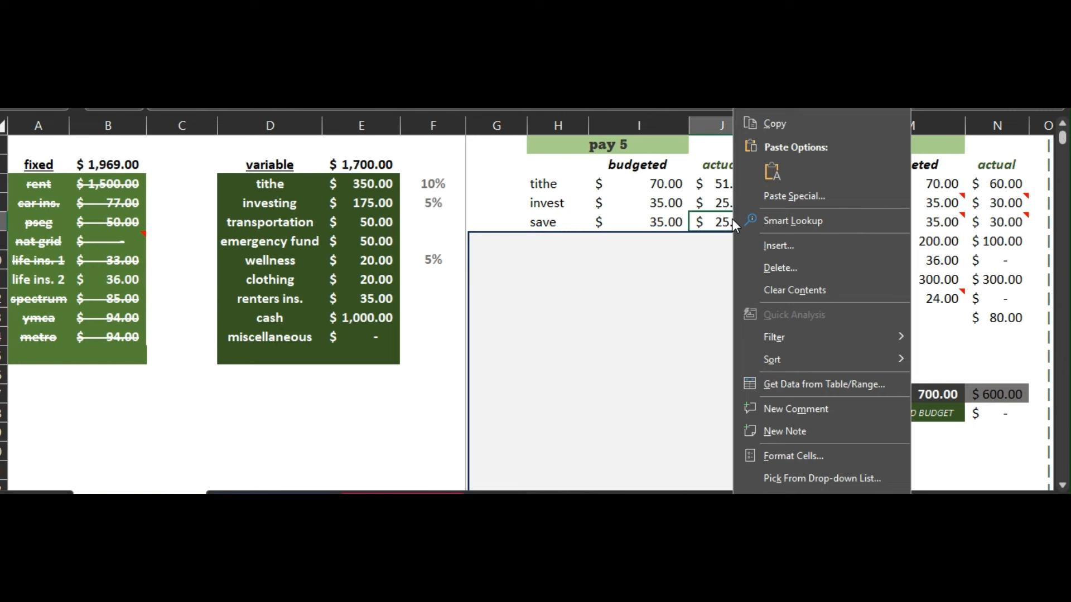
pyautogui.click(787, 430)
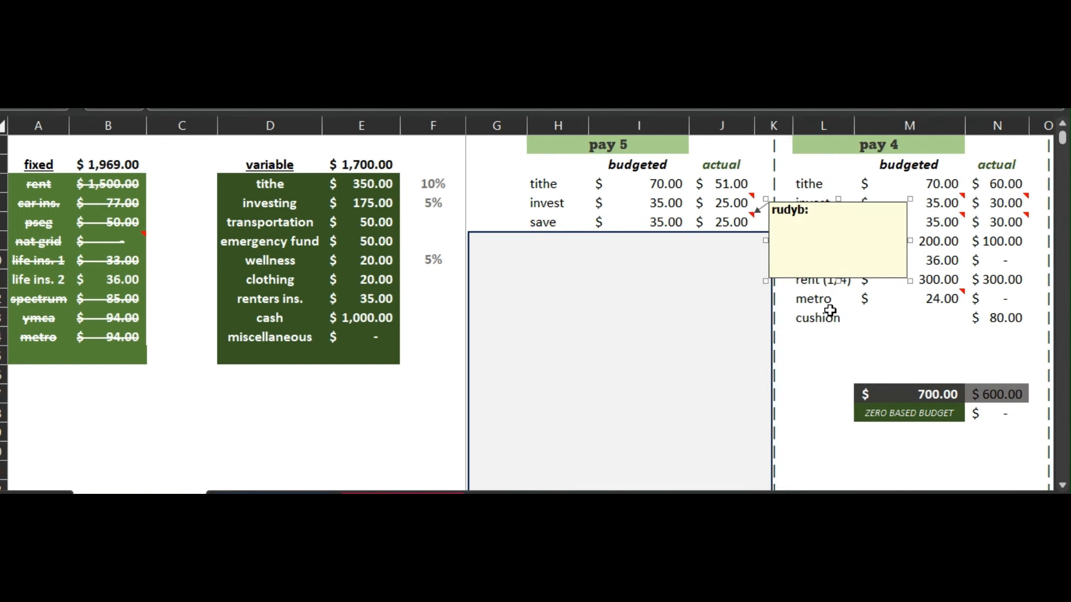
pyautogui.write('$15 -')
pyautogui.write(' NMB')
pyautogui.write('$')
pyautogui.write('10')
pyautogui.write(' - Food')
pyautogui.click(733, 266)
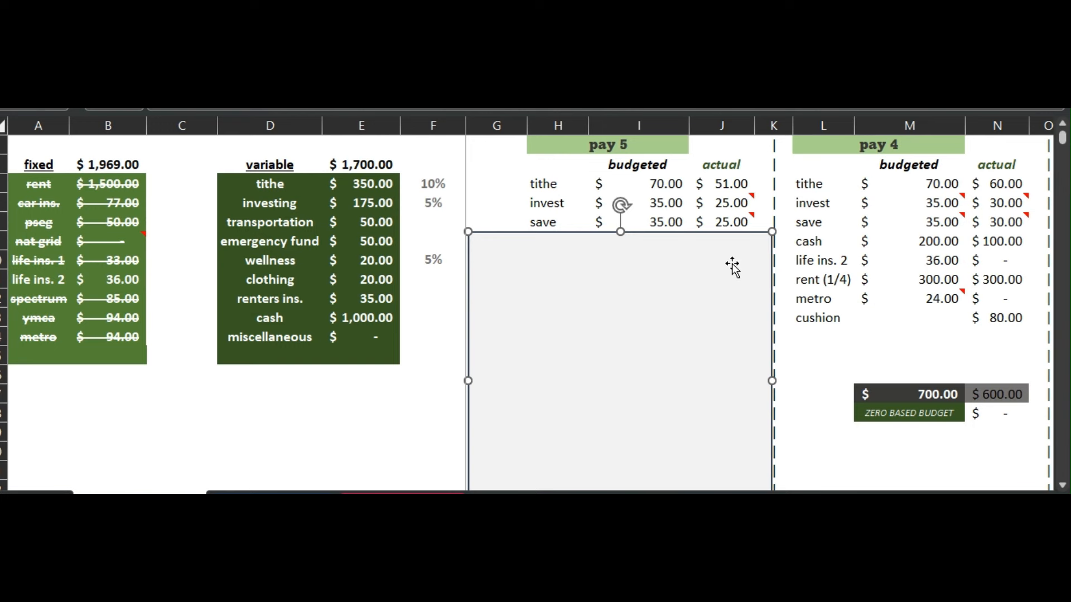
# - Lower the covering rectangle to reveal the pay 5 cash, misc., rent (1/4) and geico rows
pyautogui.moveTo(733, 266); pyautogui.dragTo(734, 287)
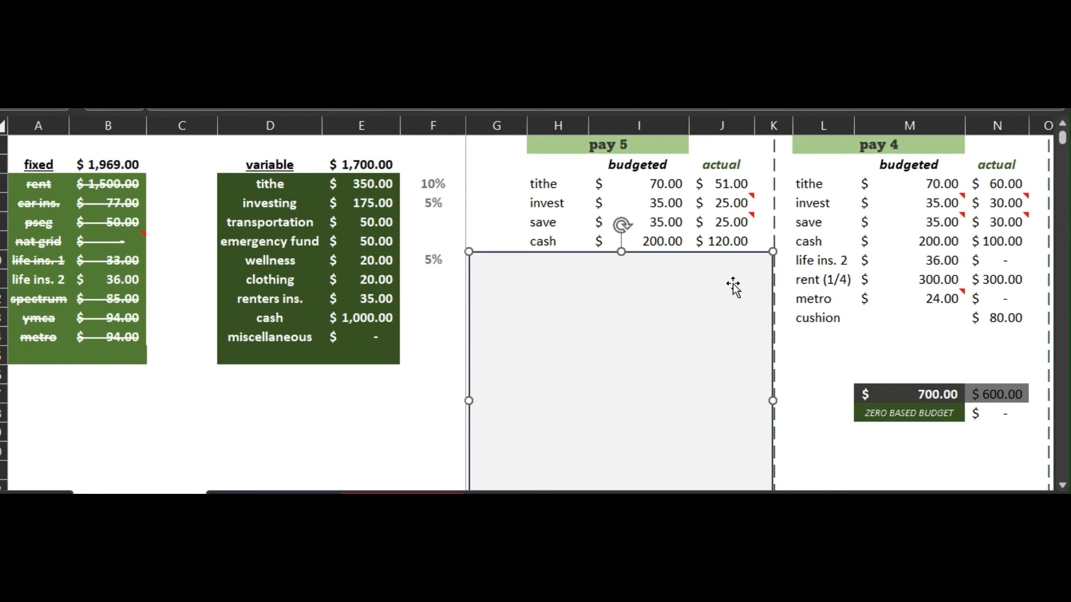
pyautogui.moveTo(731, 282); pyautogui.dragTo(732, 325)
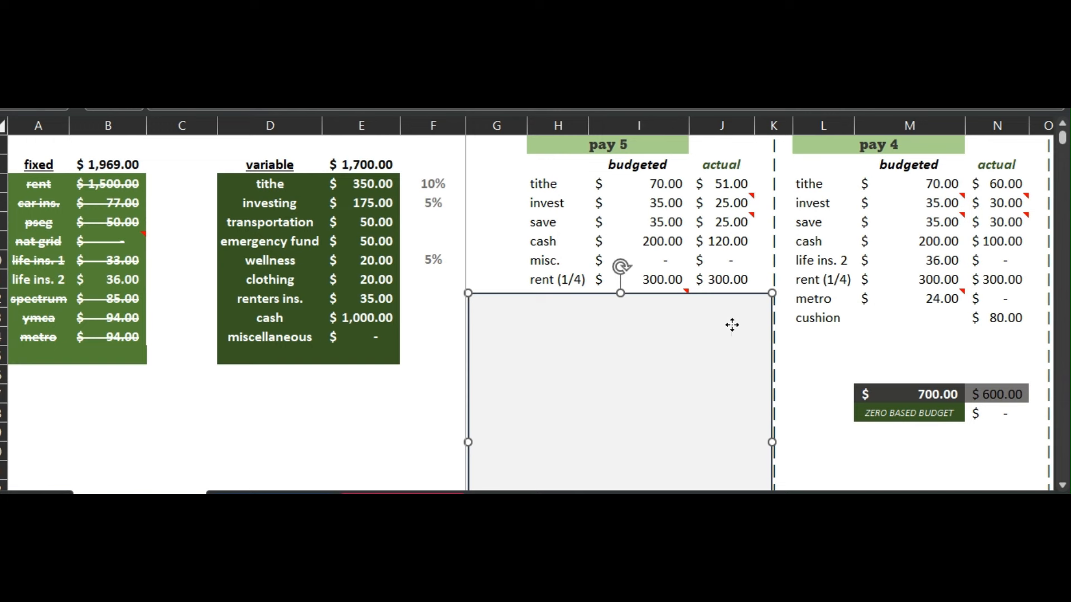
pyautogui.moveTo(732, 329); pyautogui.dragTo(734, 346)
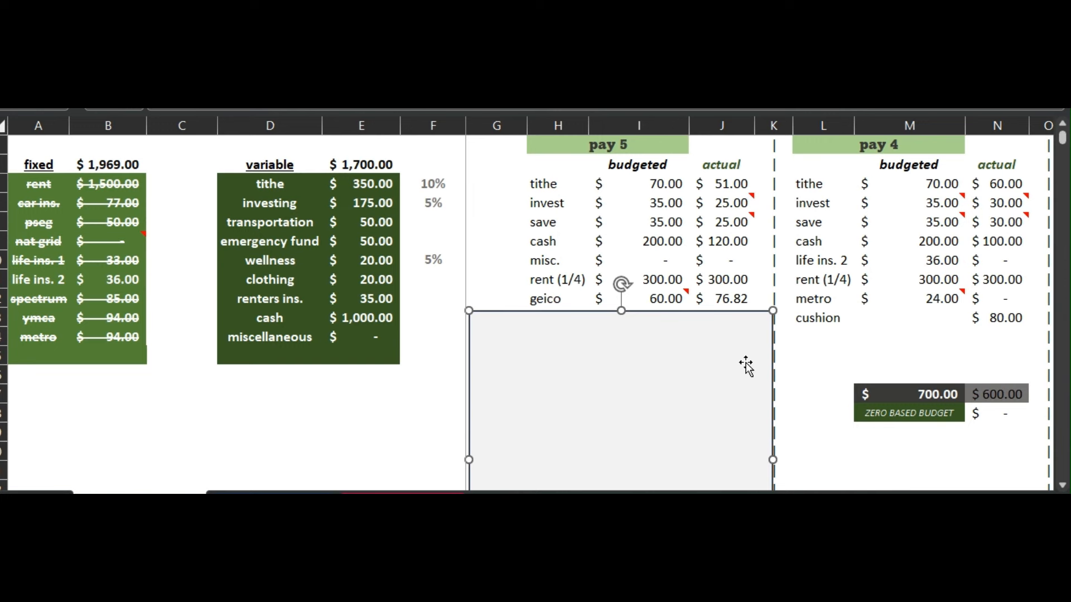
# - Add a note reading "paid to cc" to the pay 5 geico actual amount
pyautogui.rightClick(741, 297)
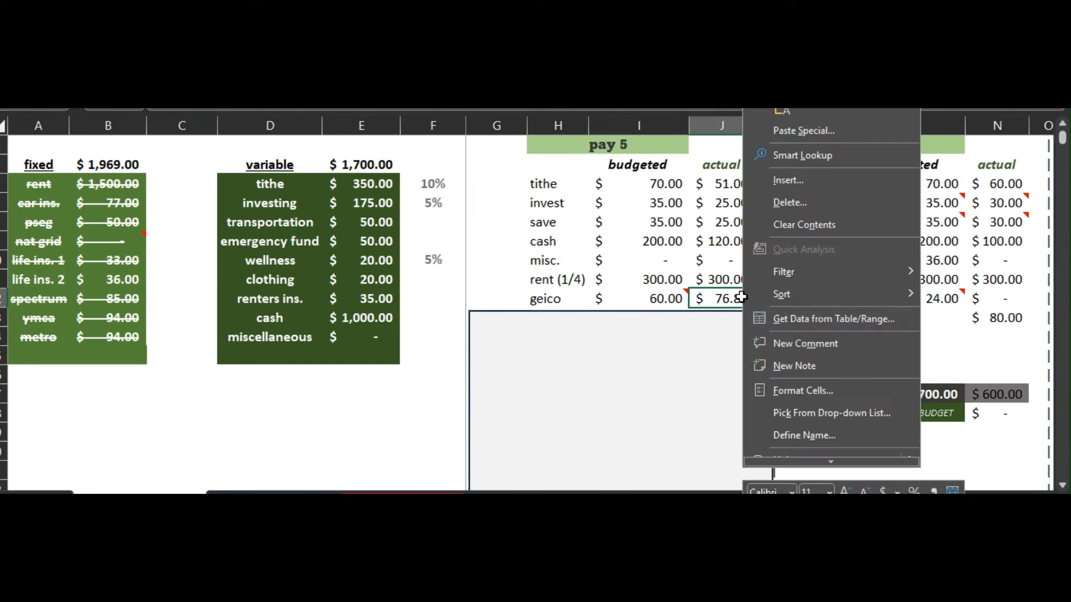
pyautogui.click(800, 365)
pyautogui.write('pa')
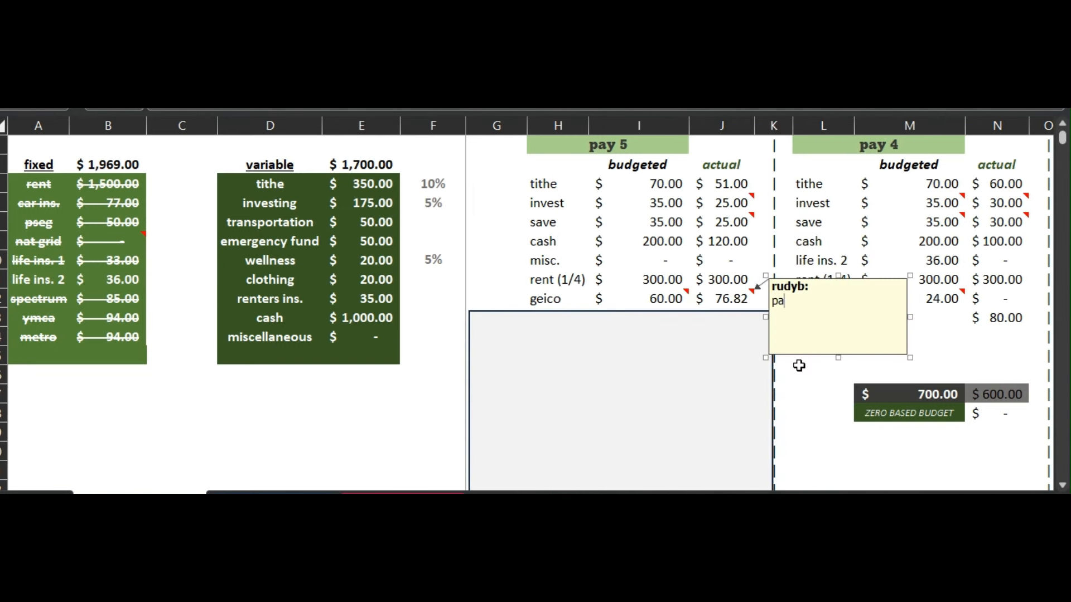
pyautogui.write('id to cc')
pyautogui.click(665, 421)
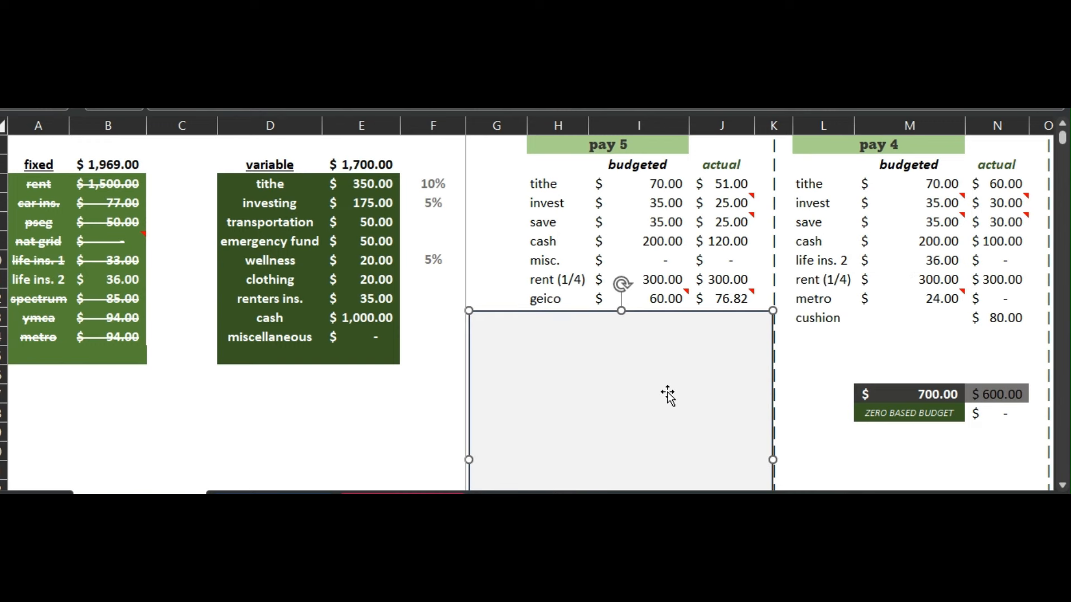
# - Uncover the pay 5 metro pcs row and add the note "paid to cc" to its actual amount
pyautogui.moveTo(668, 394); pyautogui.dragTo(670, 410)
pyautogui.rightClick(723, 318)
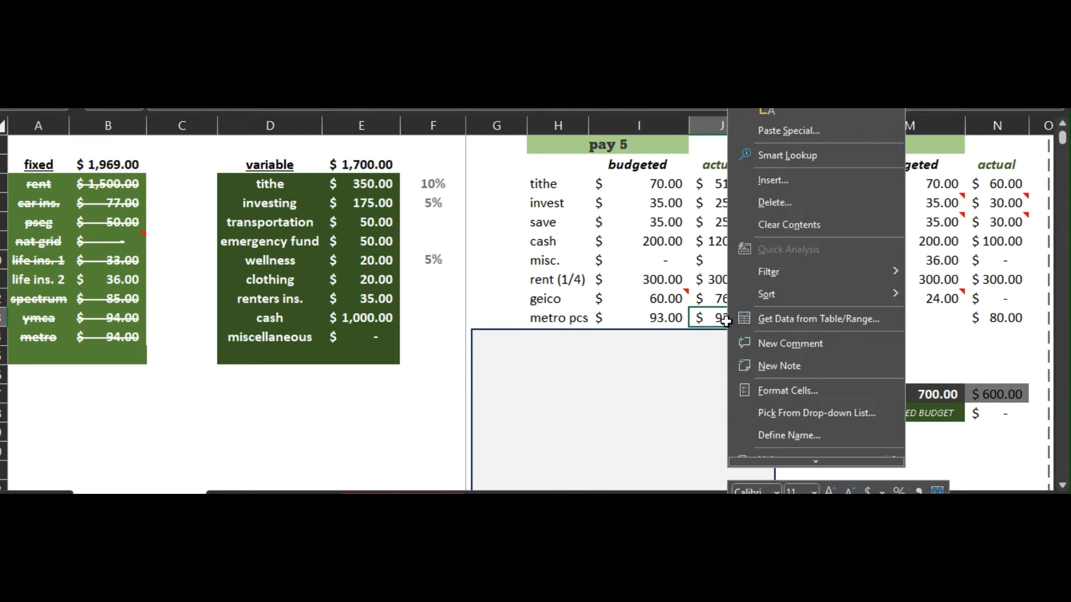
pyautogui.click(812, 363)
pyautogui.write('pa')
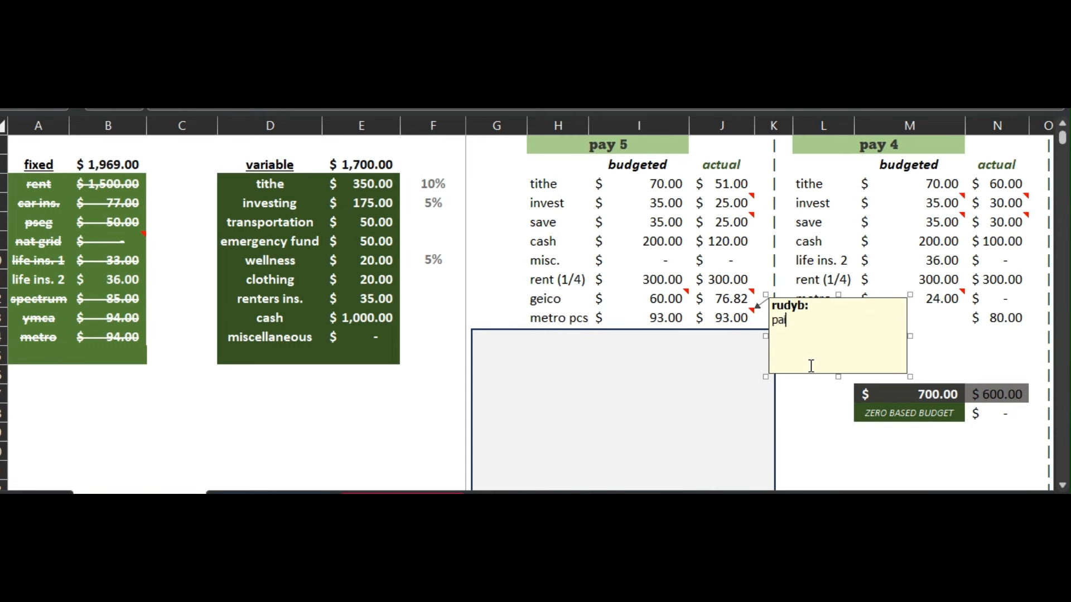
pyautogui.write('id to cc')
pyautogui.click(646, 415)
# - Lower the covering rectangle to reveal the pay 5 totals, the budget difference line and the cushion remark below
pyautogui.moveTo(658, 380); pyautogui.dragTo(659, 453)
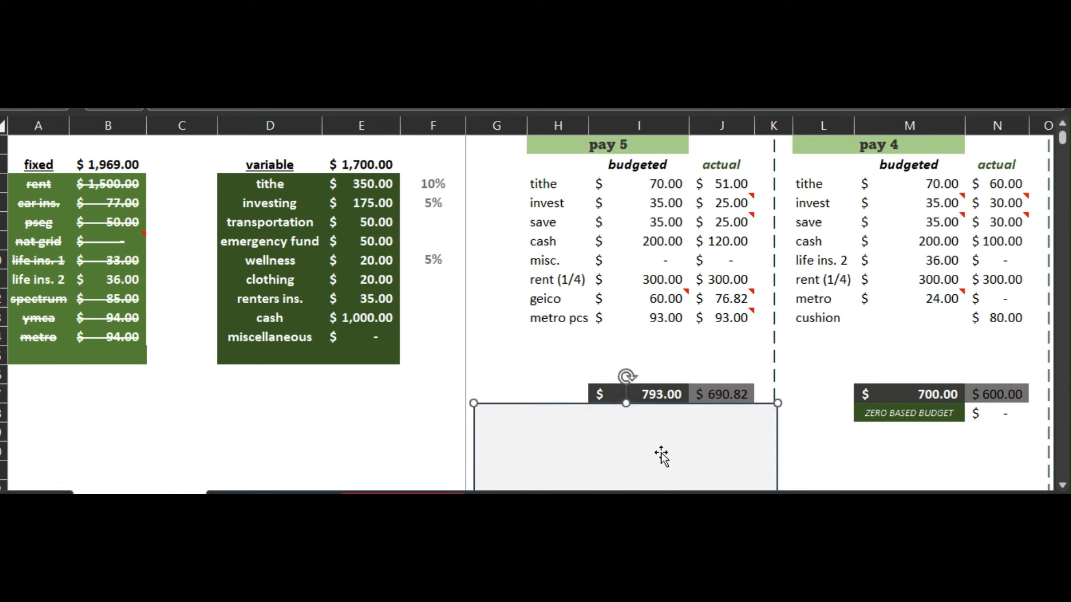
pyautogui.click(736, 396)
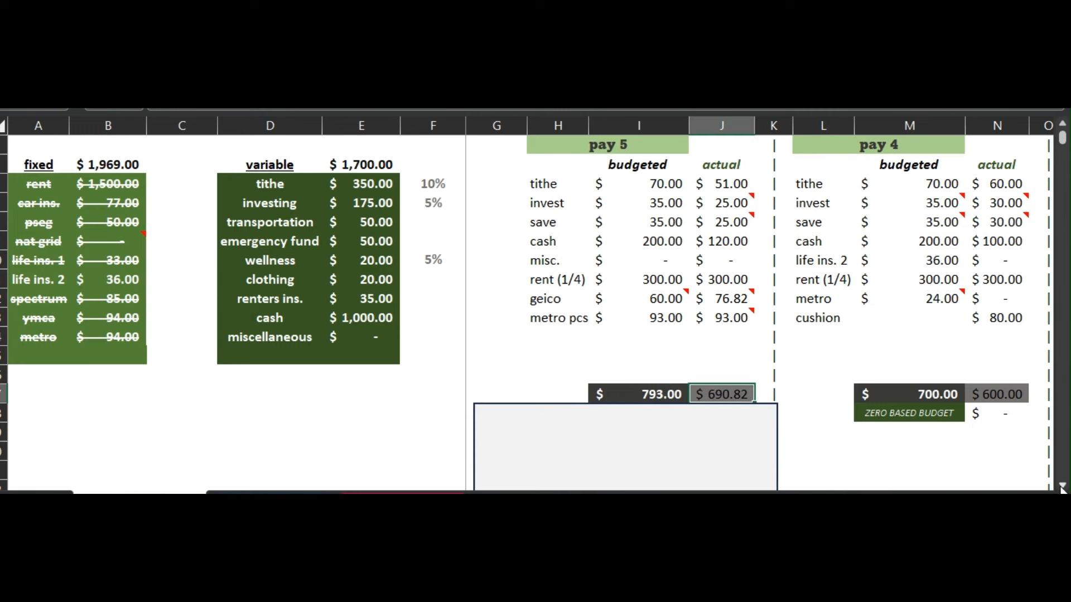
pyautogui.scroll(-3, 1062, 488)
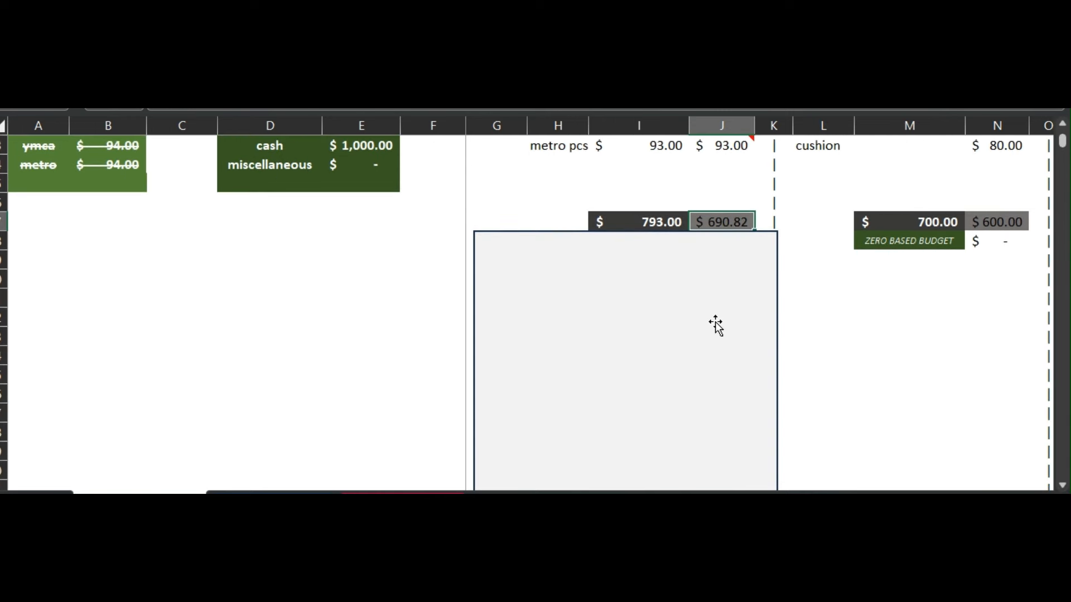
pyautogui.moveTo(716, 324); pyautogui.dragTo(716, 341)
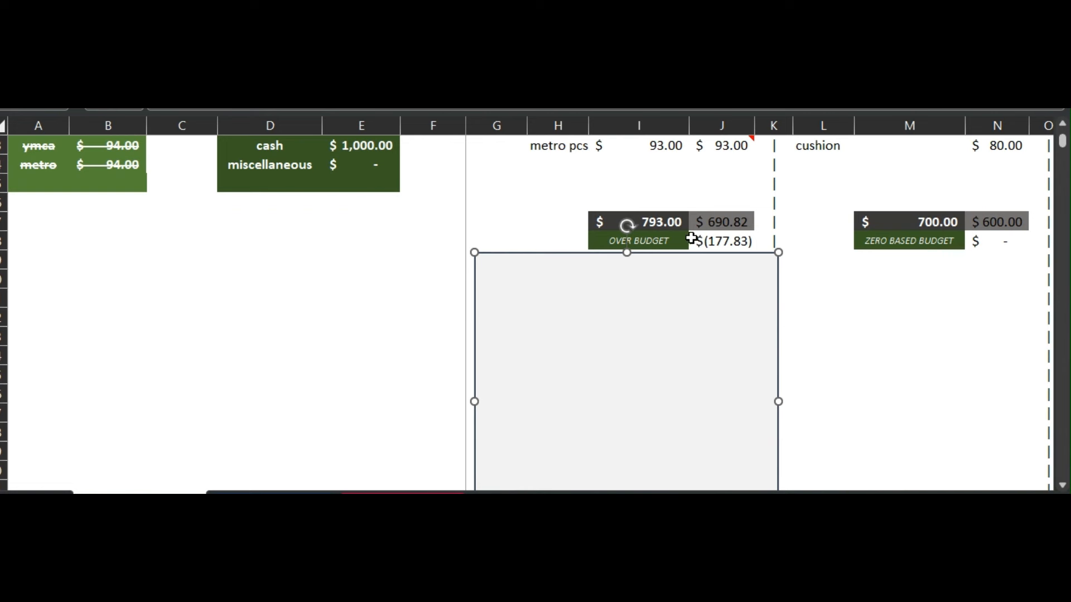
pyautogui.click(717, 241)
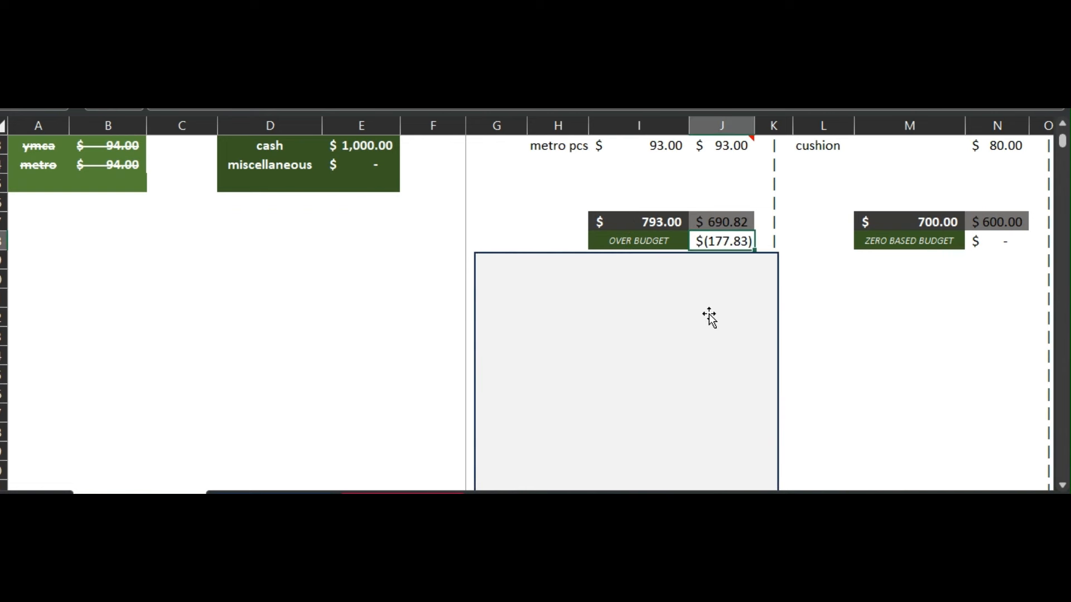
pyautogui.moveTo(709, 317); pyautogui.dragTo(703, 353)
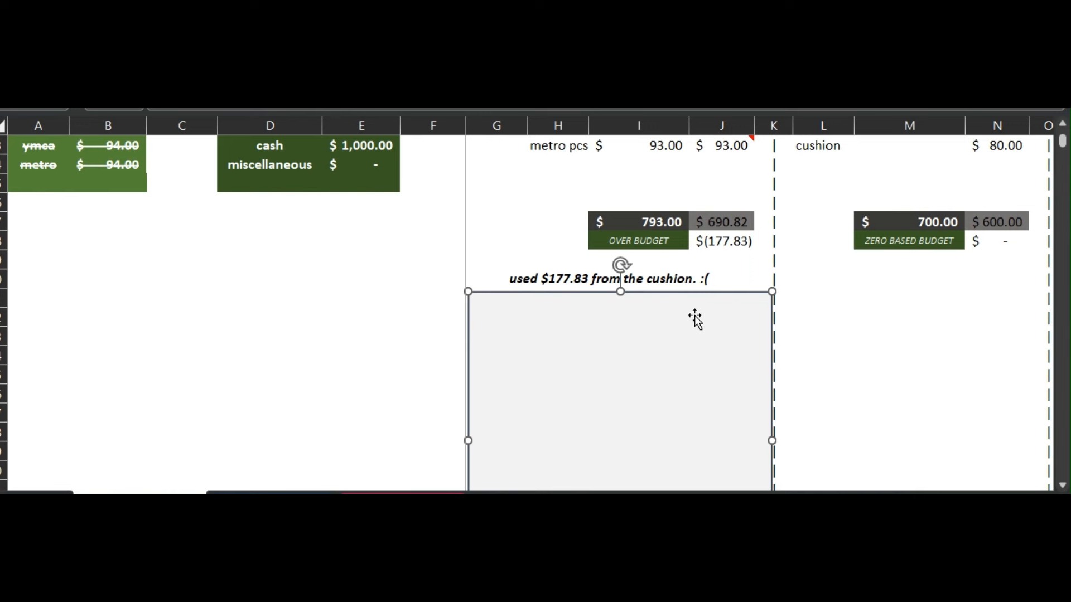
pyautogui.click(673, 280)
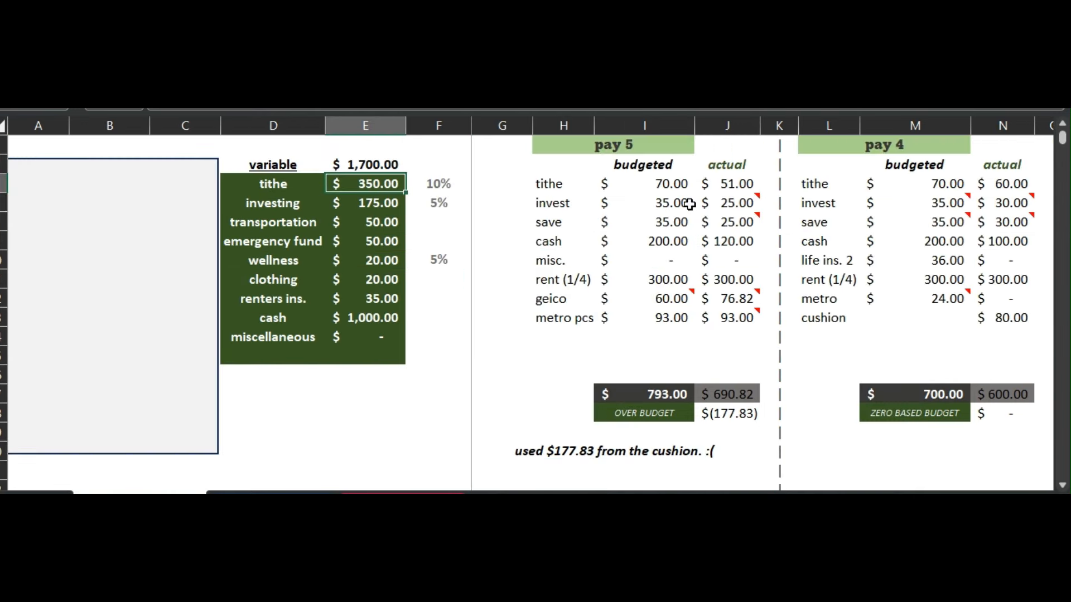
# - Try to combine the tithe actuals of pays 5 to 1 in the variable tithe cell with the formula =J6,N6,R6,V6,Z6
pyautogui.write('=')
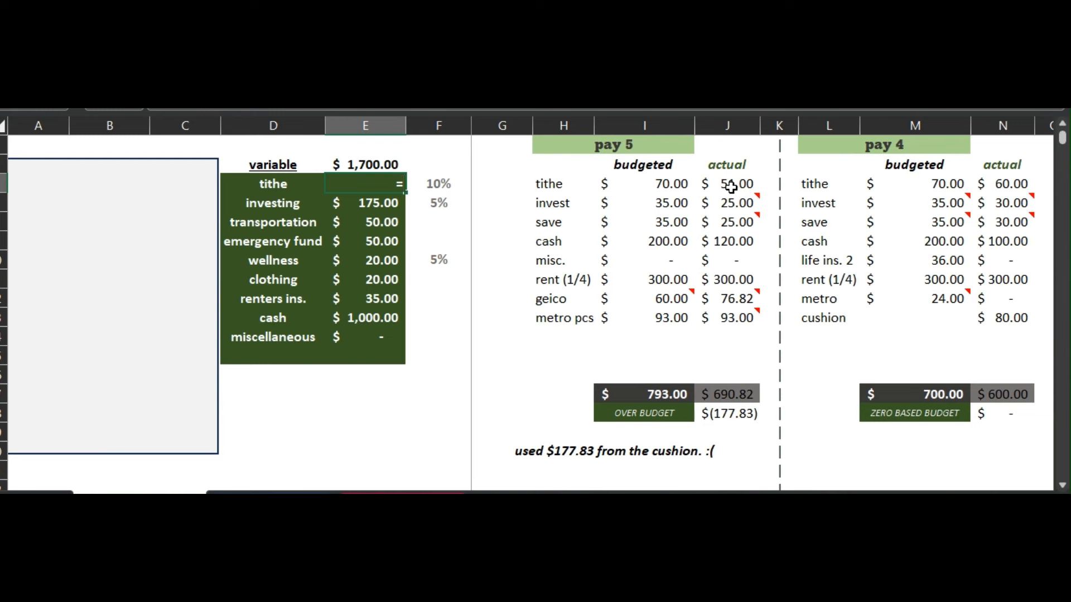
pyautogui.click(732, 188)
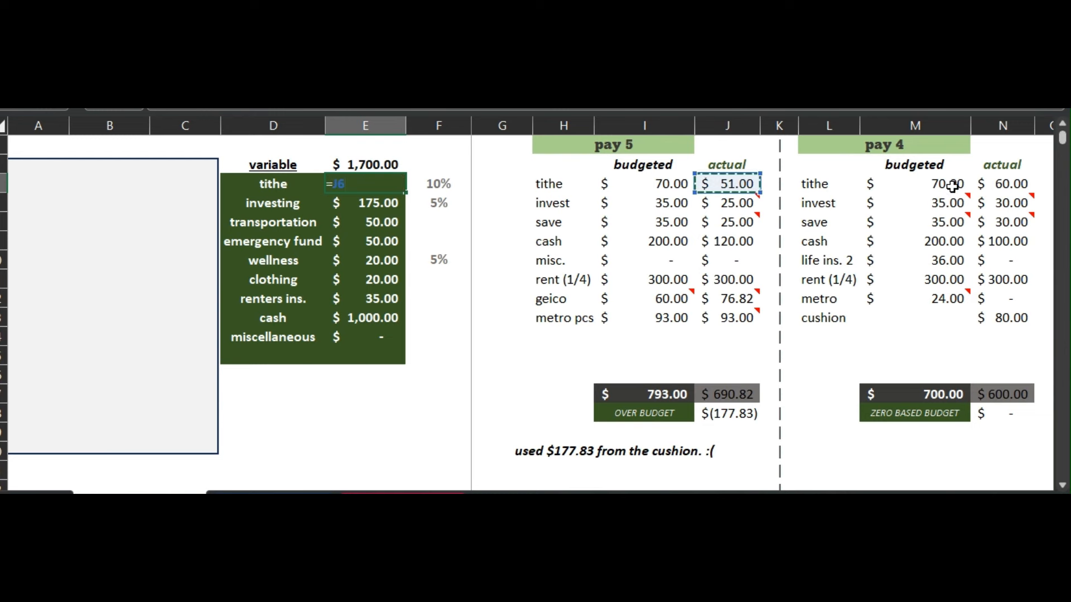
pyautogui.write(',')
pyautogui.click(1013, 184)
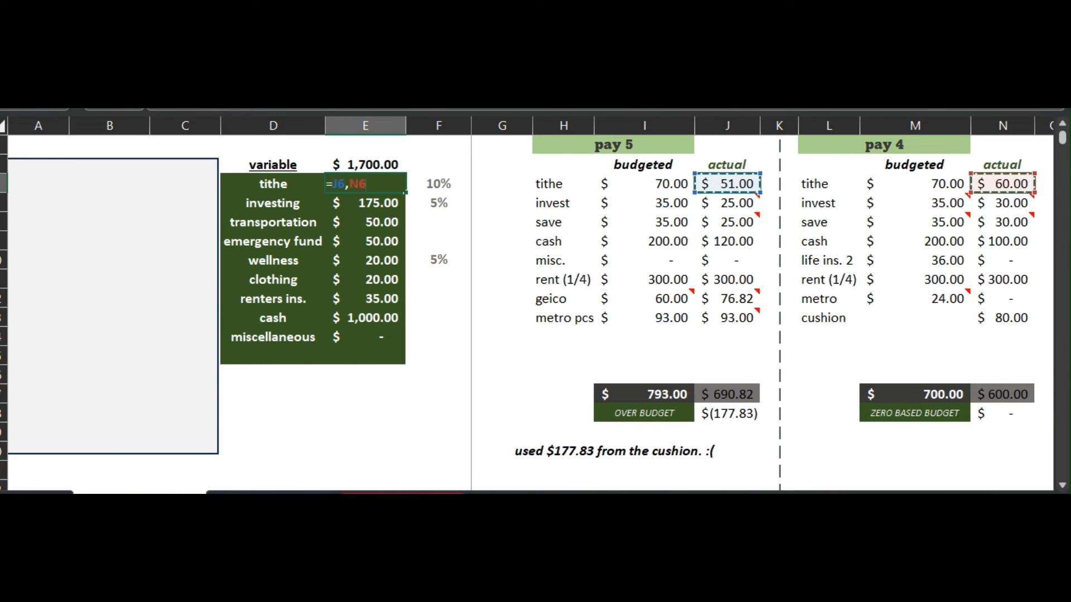
pyautogui.hscroll(5, 934, 310)
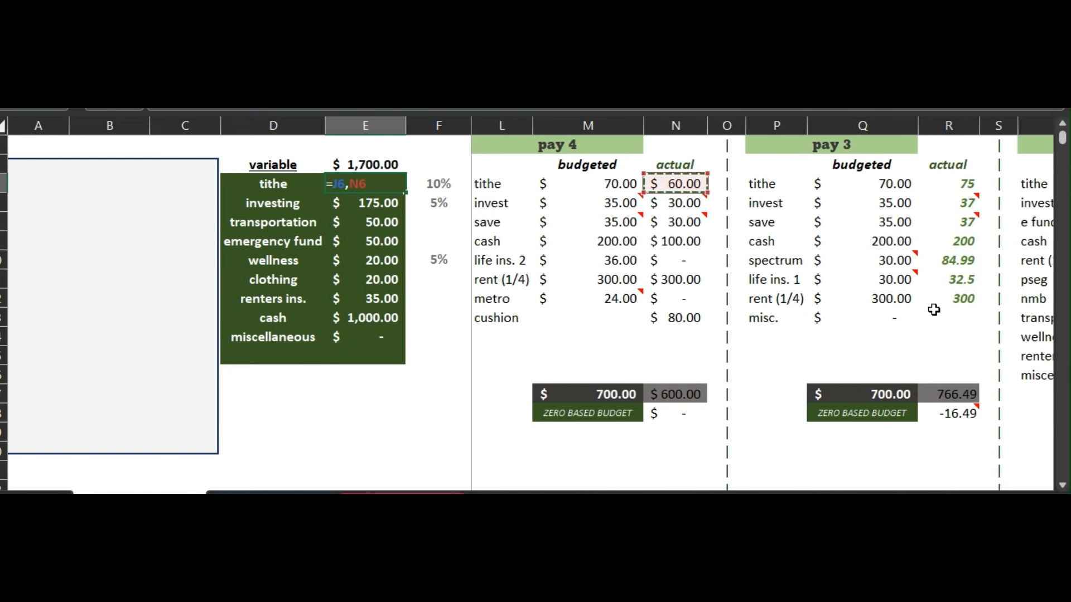
pyautogui.write(',')
pyautogui.click(955, 184)
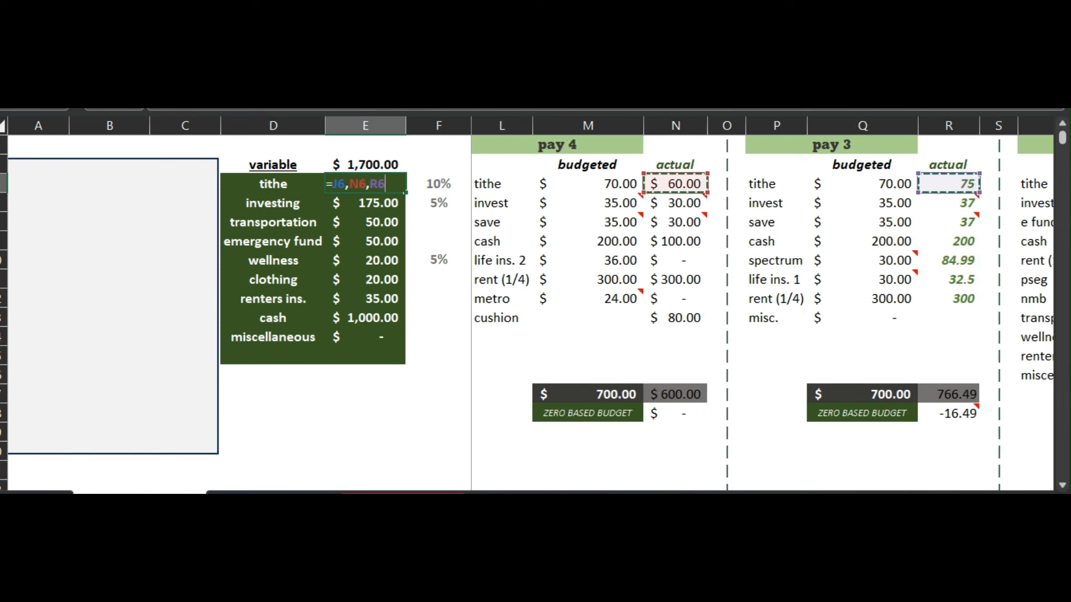
pyautogui.hscroll(4, 973, 184)
pyautogui.write(',')
pyautogui.click(1020, 185)
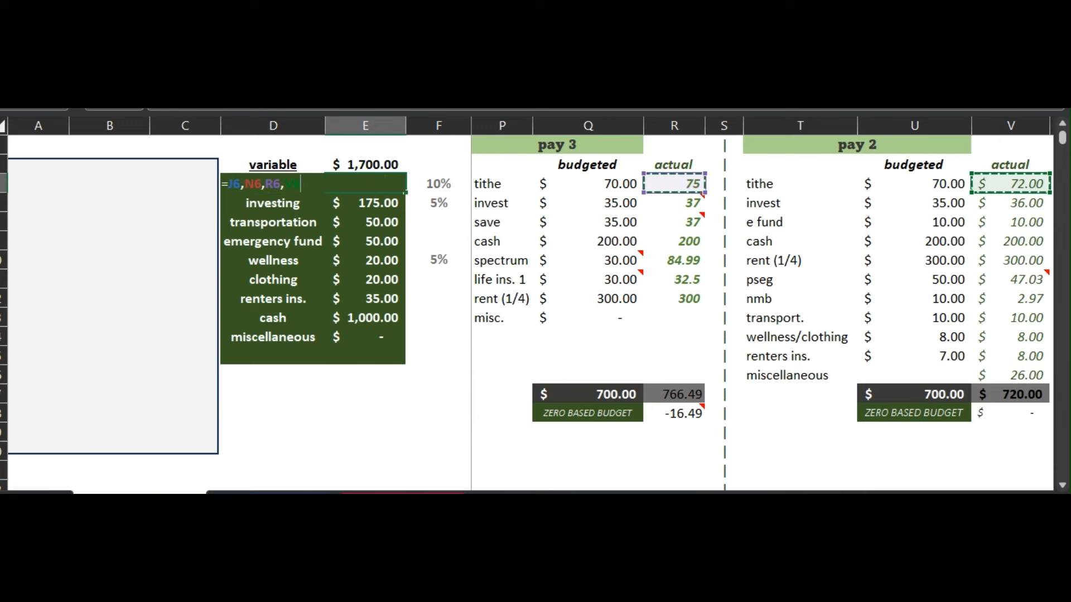
pyautogui.hscroll(5, 764, 279)
pyautogui.hscroll(1, 710, 172)
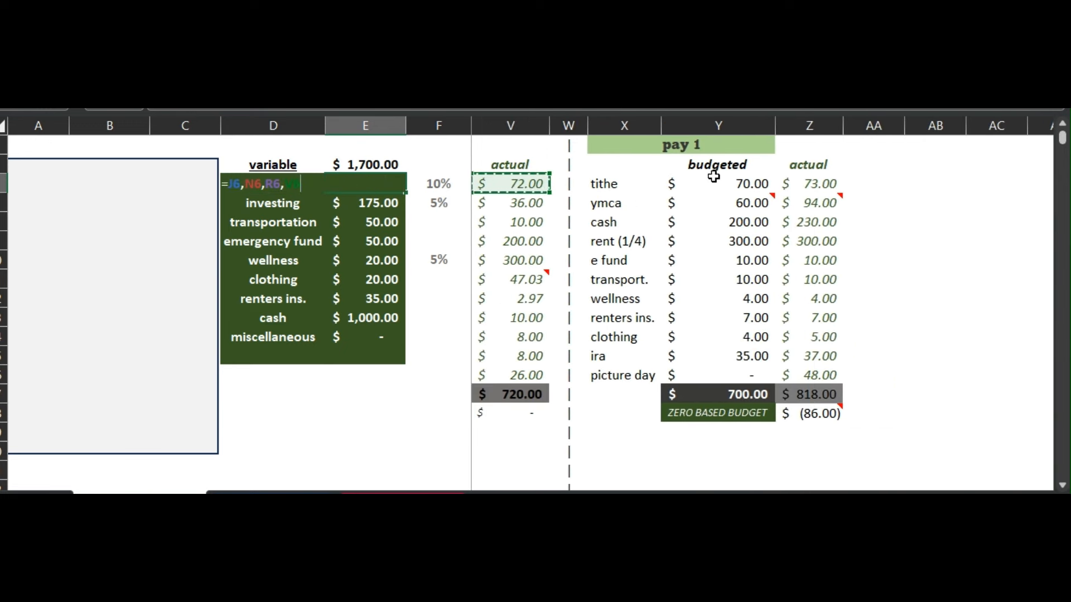
pyautogui.write(',')
pyautogui.click(812, 184)
pyautogui.press('Return')
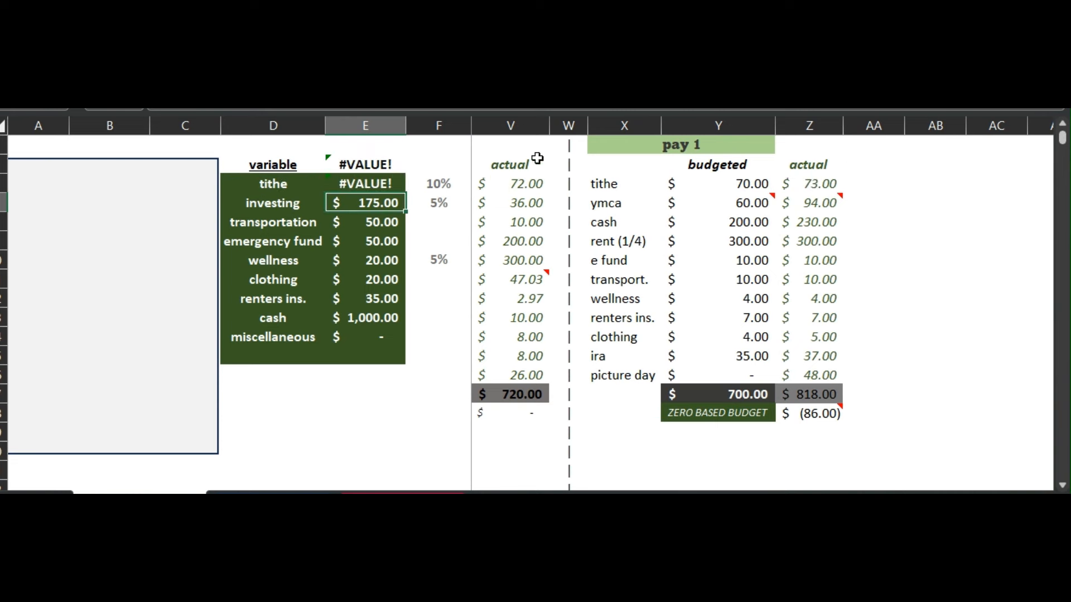
pyautogui.click(385, 188)
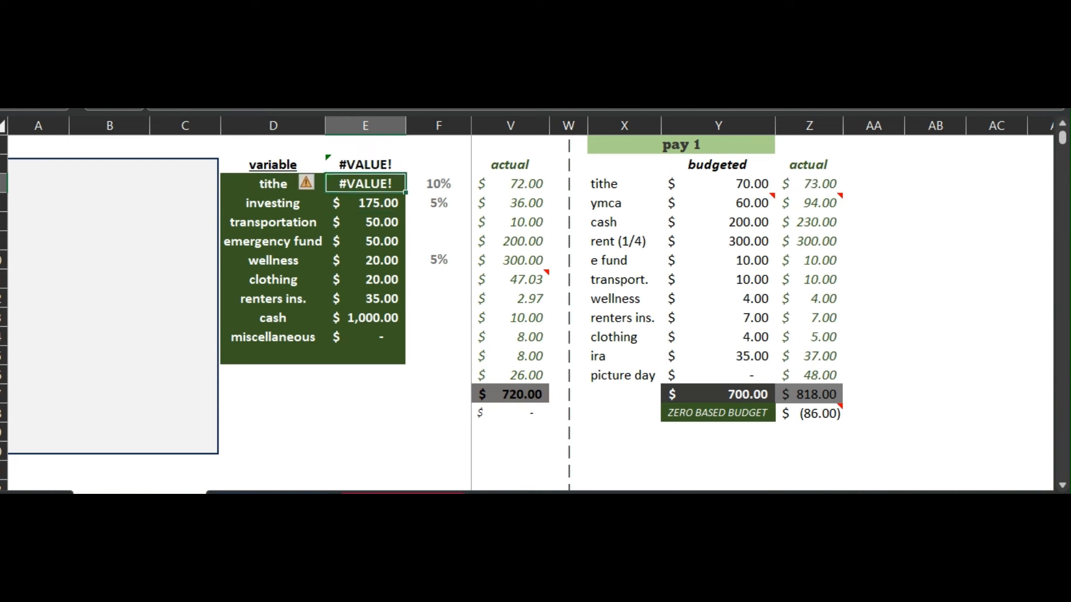
# - Correct the variable tithe formula to =sum(J6,N6,R6,V6,Z6) so it adds the tithe actuals of all five pays
pyautogui.click(168, 100)
pyautogui.write('sum')
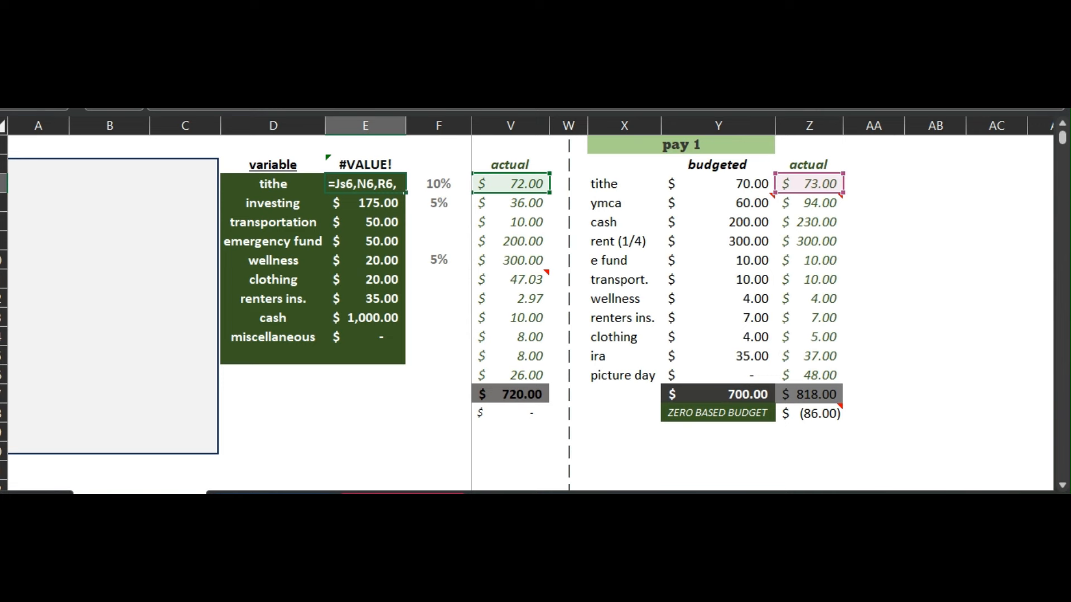
pyautogui.press('BackSpace')
pyautogui.press('BackSpace')
pyautogui.press('BackSpace')
pyautogui.press('Left')
pyautogui.write('sum')
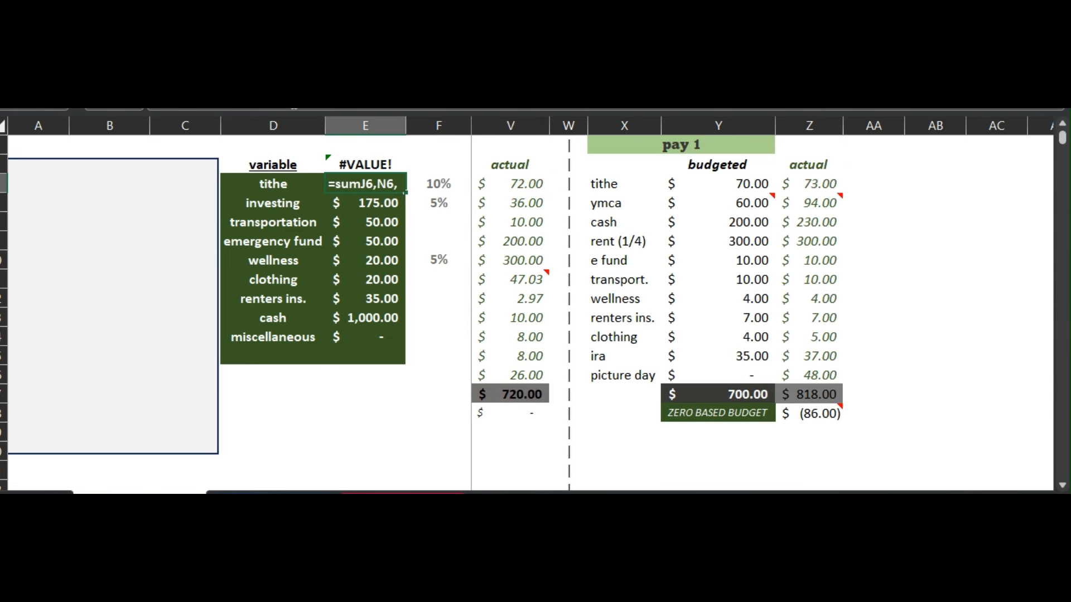
pyautogui.write('(')
pyautogui.press('End')
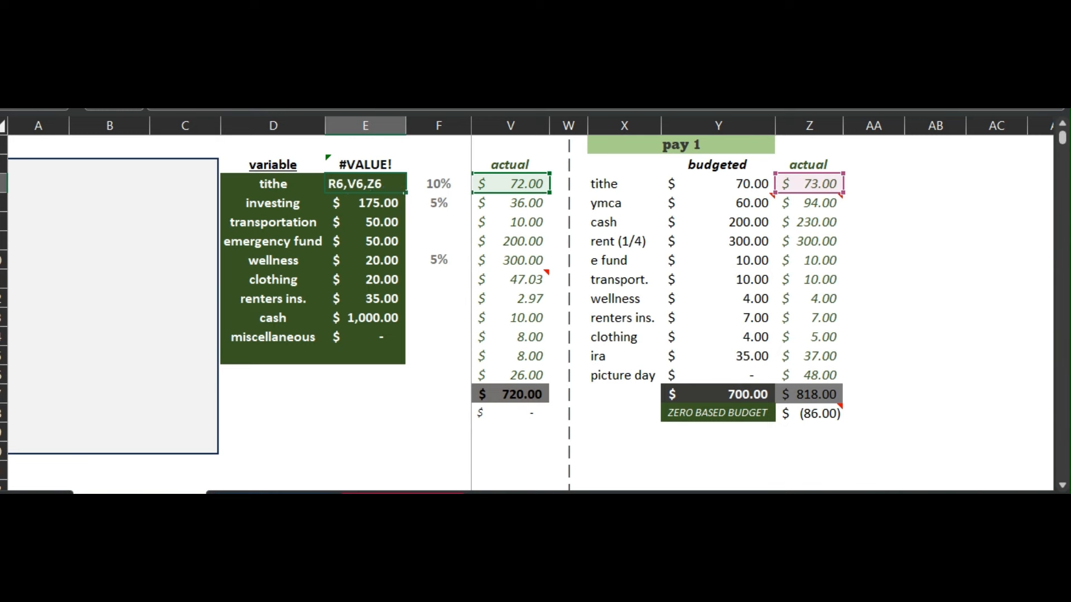
pyautogui.write(')')
pyautogui.press('Return')
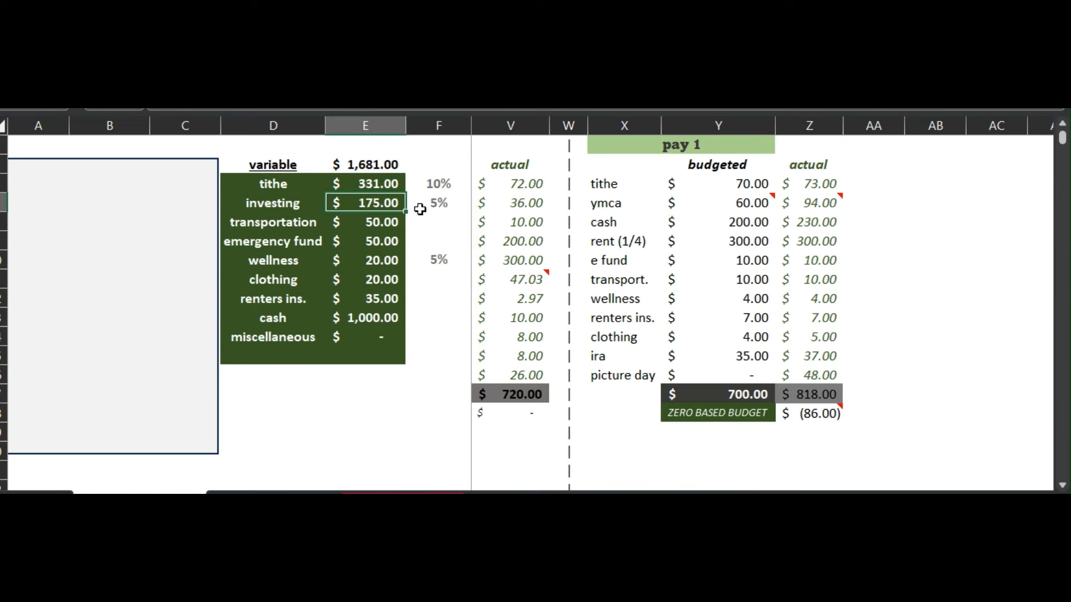
# - Set the variable investing amount to the sum of the invest actuals J7, N7, R7, V7 and the pay 1 ira actual Z15
pyautogui.hscroll(-5, 762, 312)
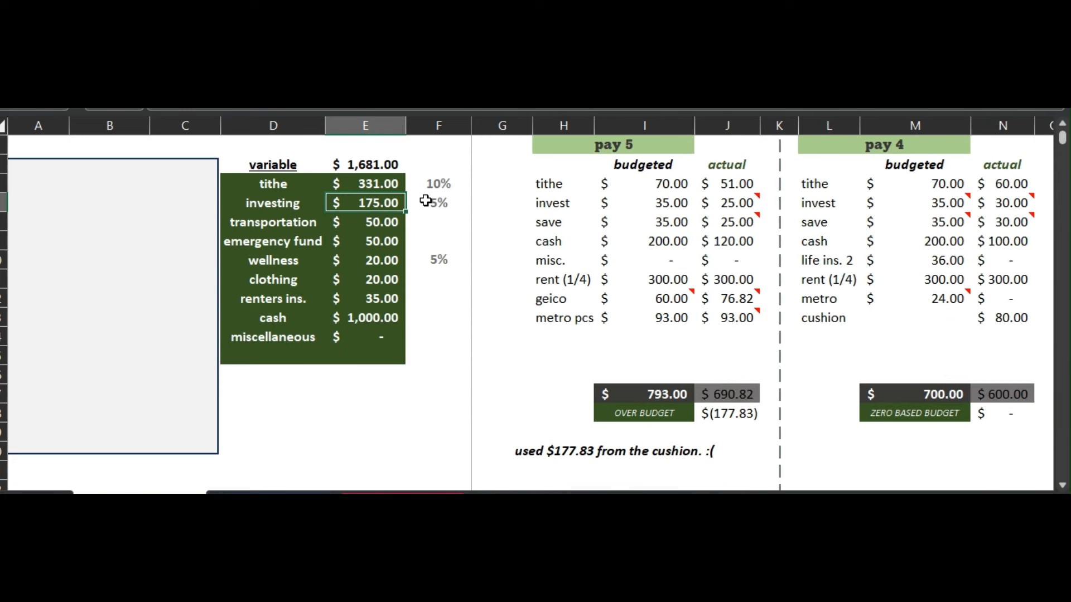
pyautogui.write('=')
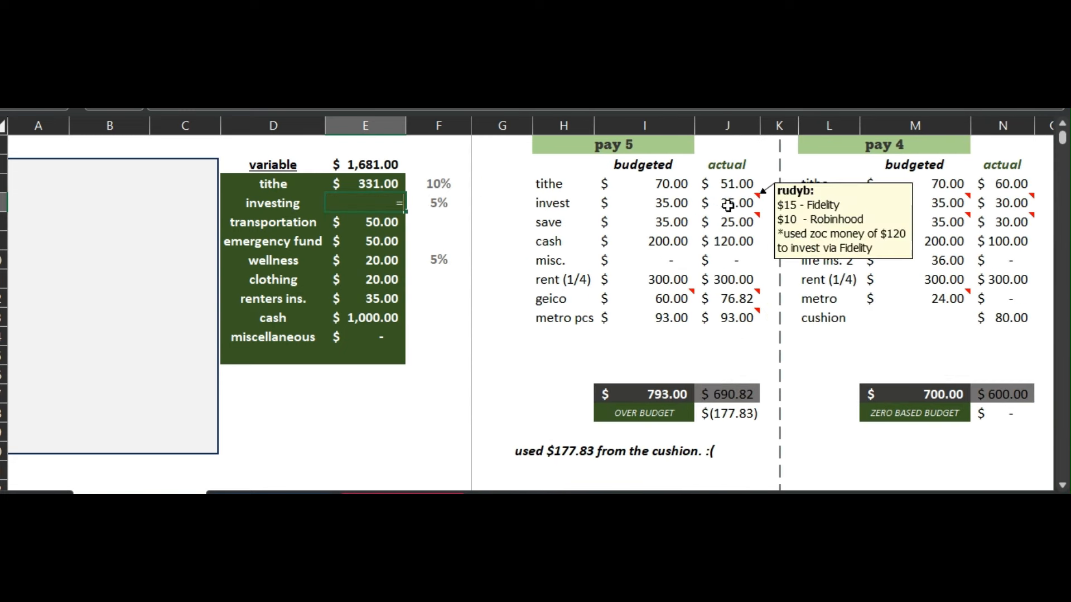
pyautogui.write('sum(')
pyautogui.click(728, 203)
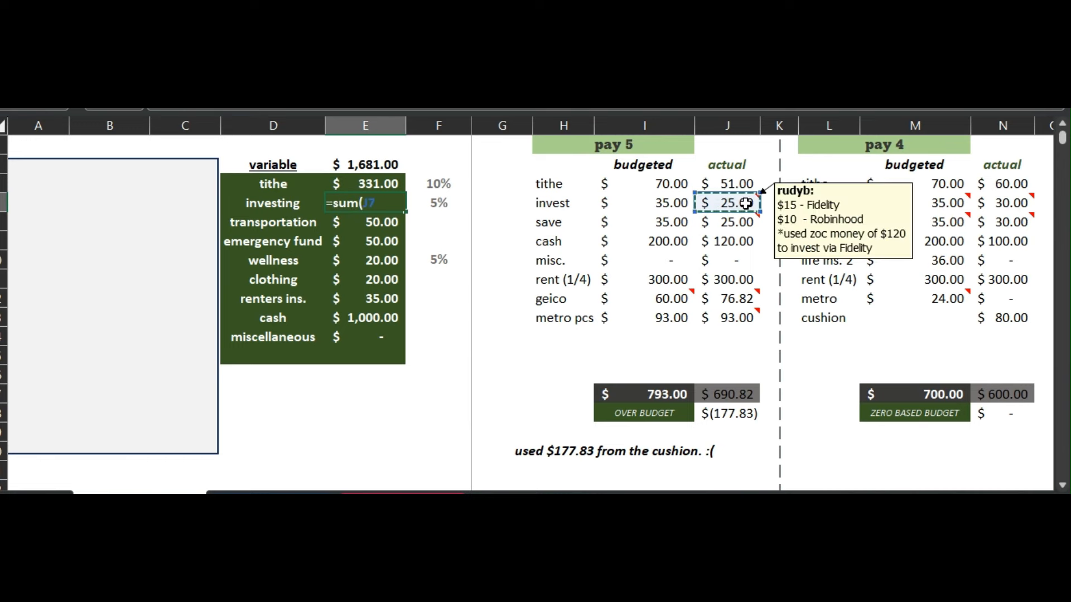
pyautogui.write(',')
pyautogui.click(1004, 204)
pyautogui.hscroll(2, 995, 479)
pyautogui.hscroll(2, 796, 202)
pyautogui.click(796, 202)
pyautogui.write(',')
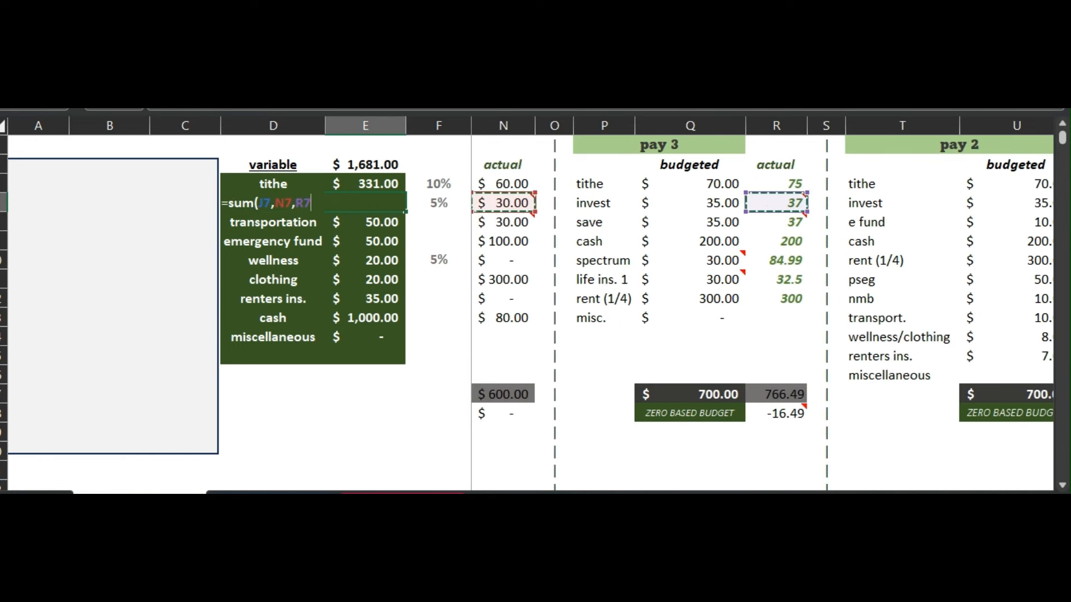
pyautogui.hscroll(2, 837, 206)
pyautogui.click(949, 203)
pyautogui.hscroll(3, 872, 318)
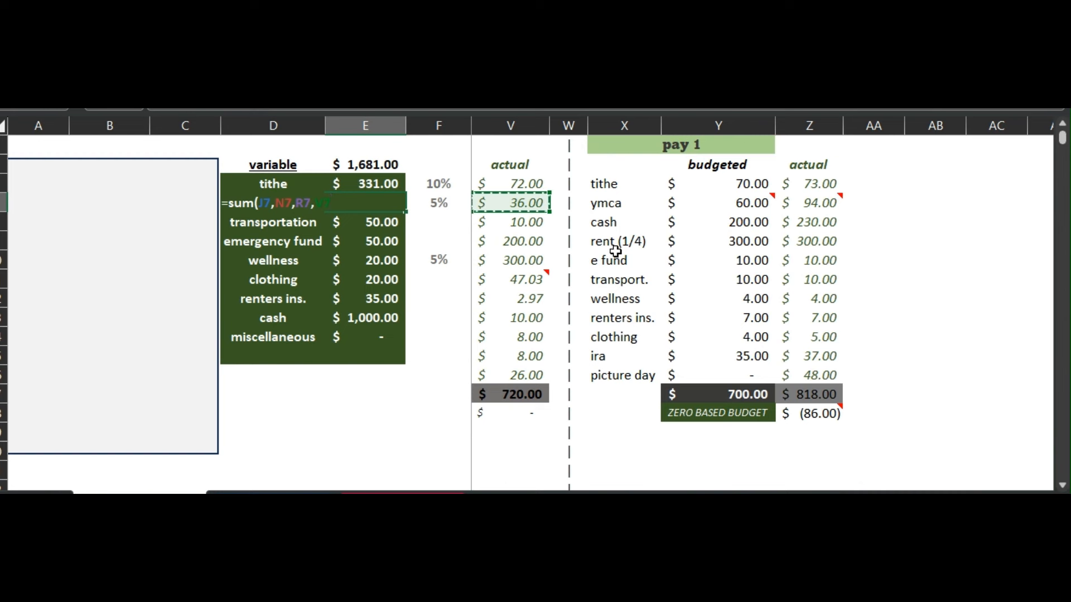
pyautogui.write(',')
pyautogui.click(818, 356)
pyautogui.press('Return')
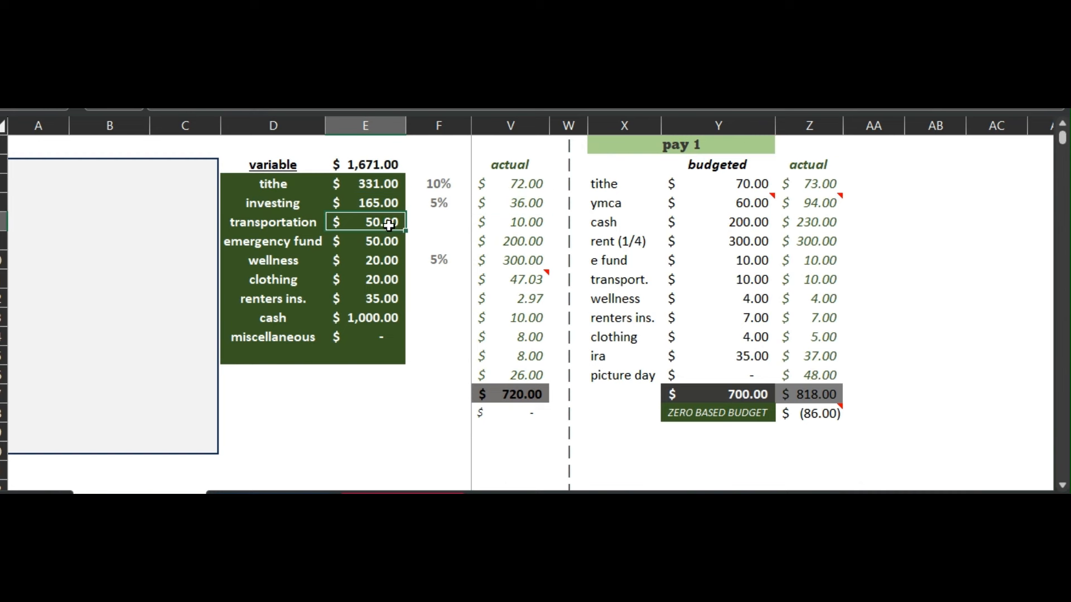
# - Set the variable transportation amount to the sum of the pay 1 and pay 2 transport actuals, =sum(Z11,V13)
pyautogui.write('=sum(')
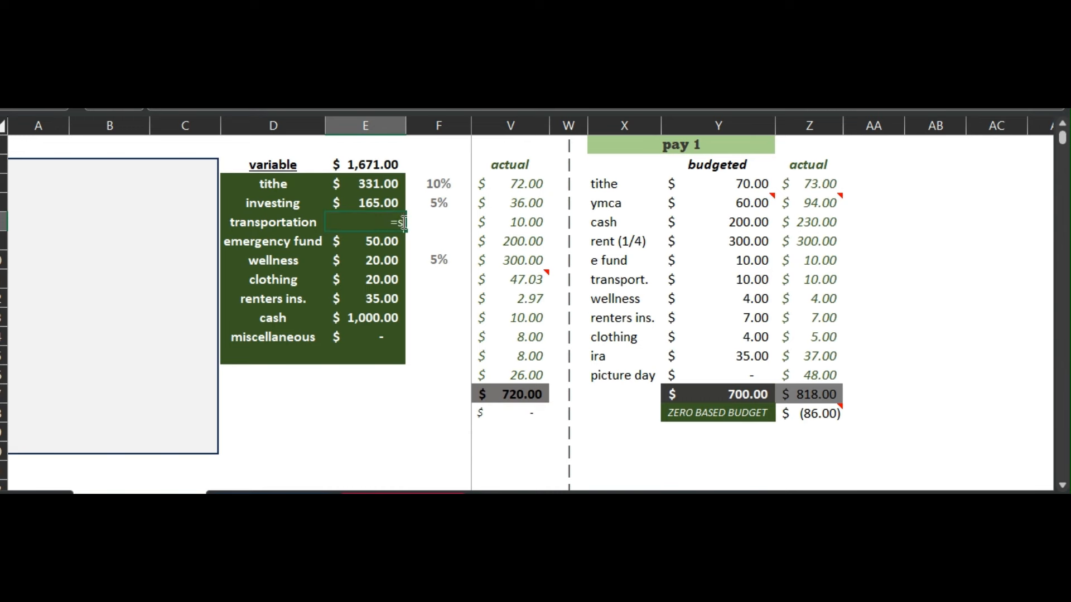
pyautogui.click(814, 281)
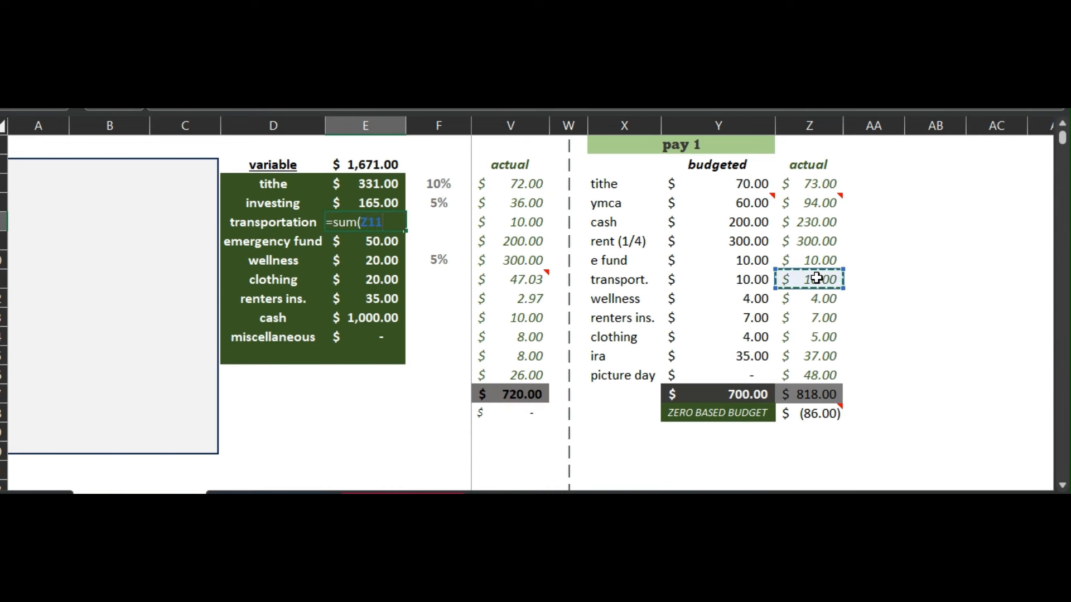
pyautogui.write(',')
pyautogui.hscroll(-3, 815, 281)
pyautogui.click(792, 321)
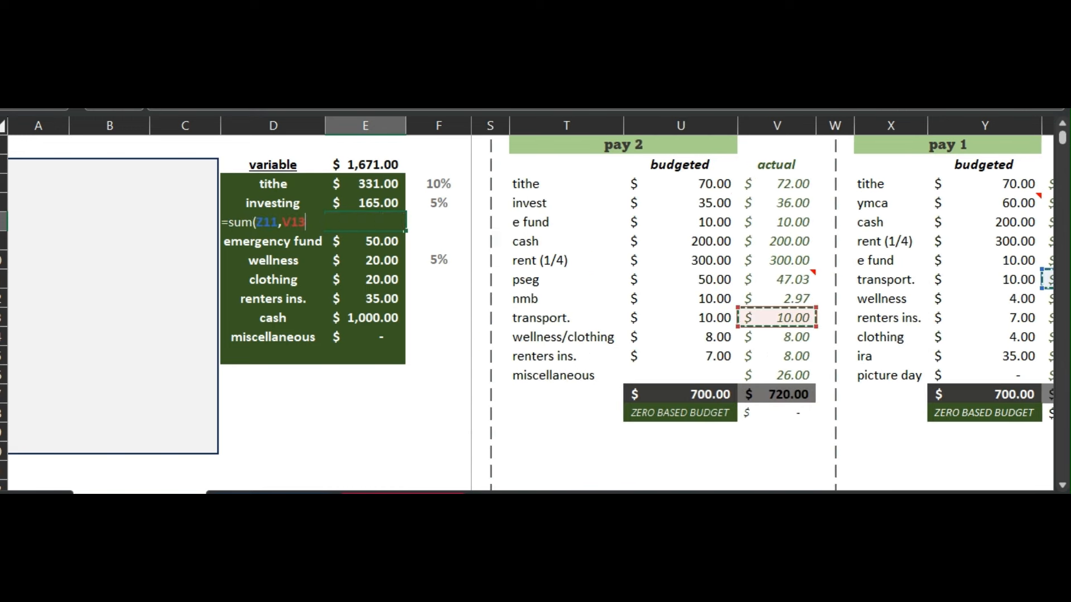
pyautogui.hscroll(-6, 792, 326)
pyautogui.hscroll(-3, 648, 483)
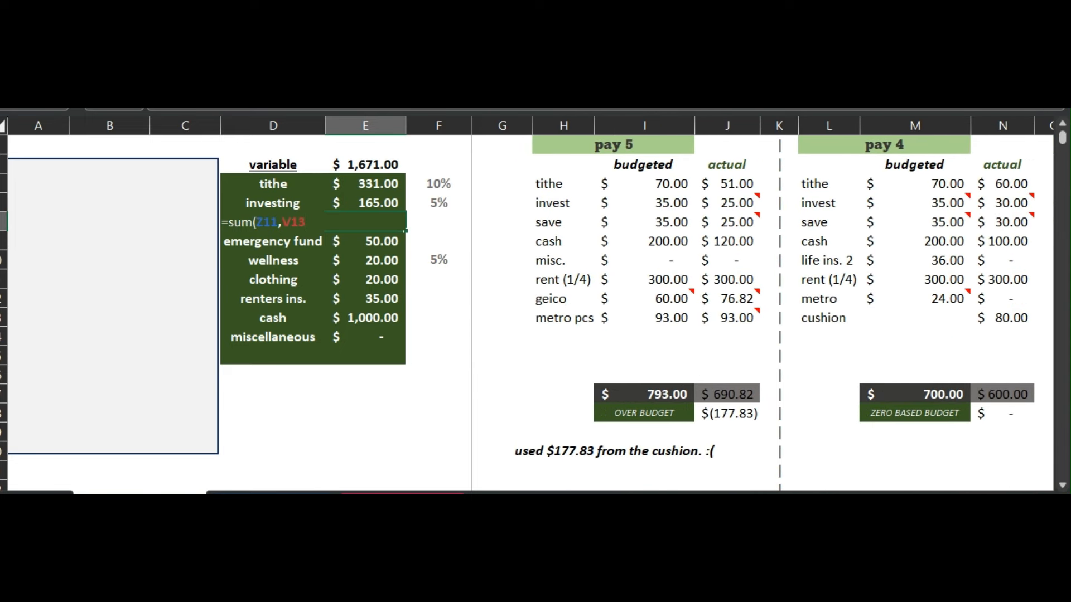
pyautogui.press('Return')
# - Set the variable emergency fund amount to the sum of the pay 2 and pay 1 e fund actuals, V8 and Z10
pyautogui.write('=sum(')
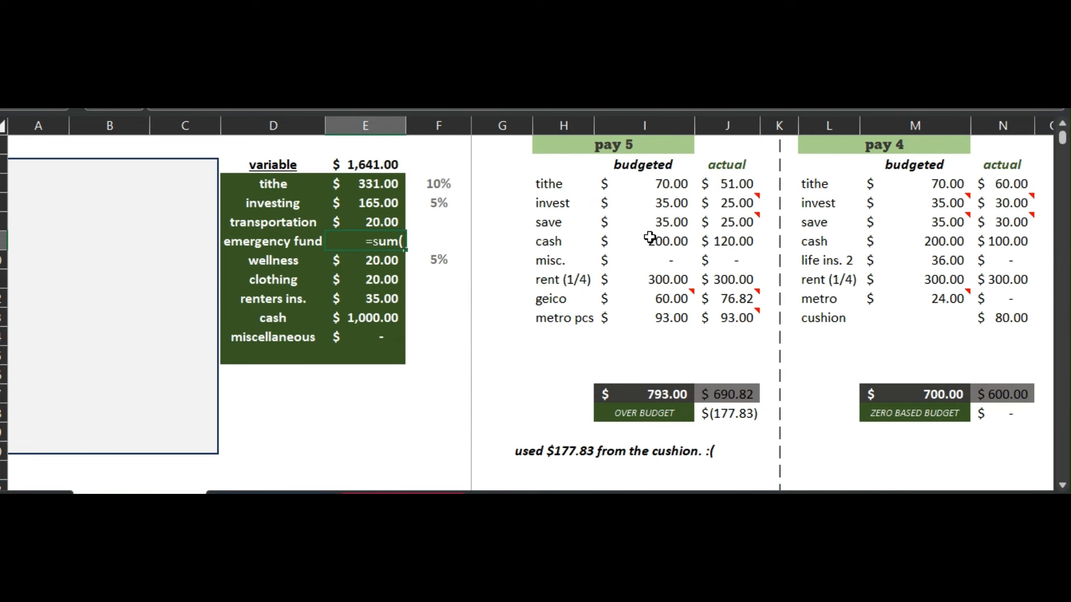
pyautogui.hscroll(5, 762, 304)
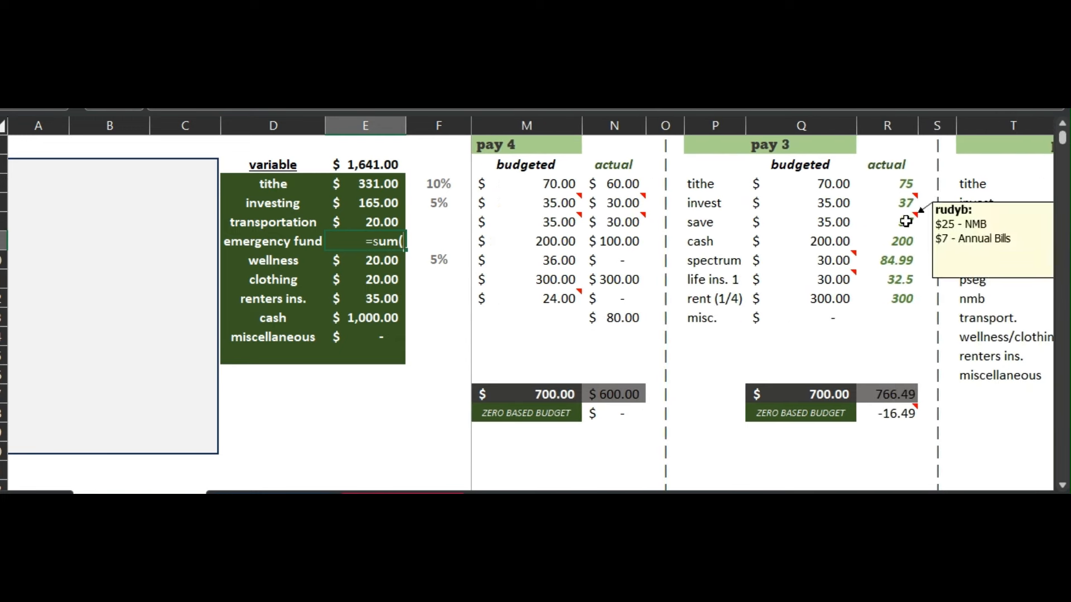
pyautogui.hscroll(4, 998, 223)
pyautogui.click(1008, 225)
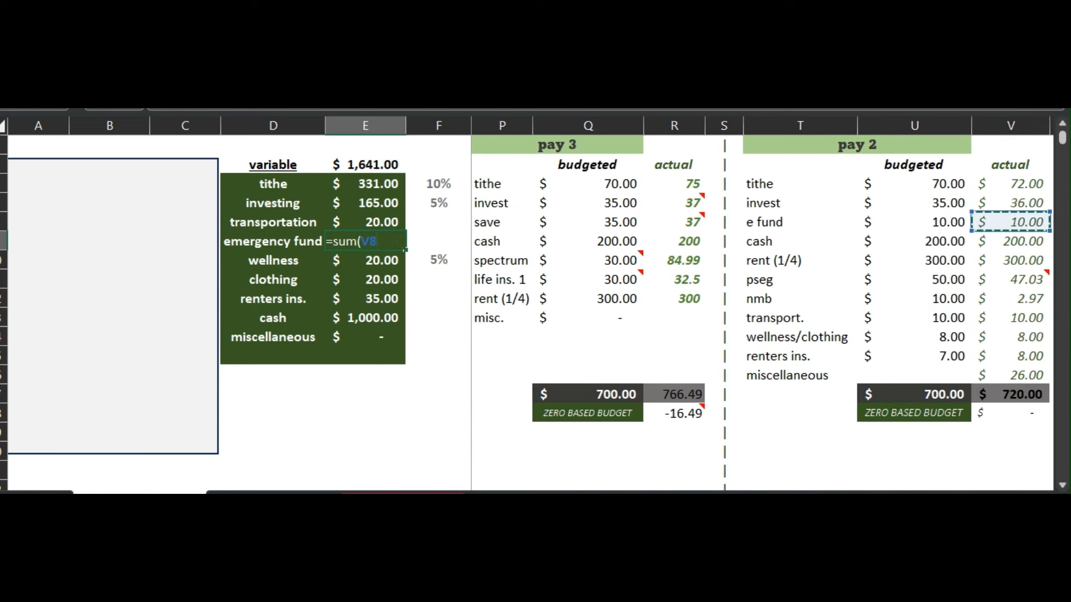
pyautogui.hscroll(6, 762, 304)
pyautogui.keyDown('ctrl'); pyautogui.click(812, 262); pyautogui.keyUp('ctrl')
pyautogui.press('Return')
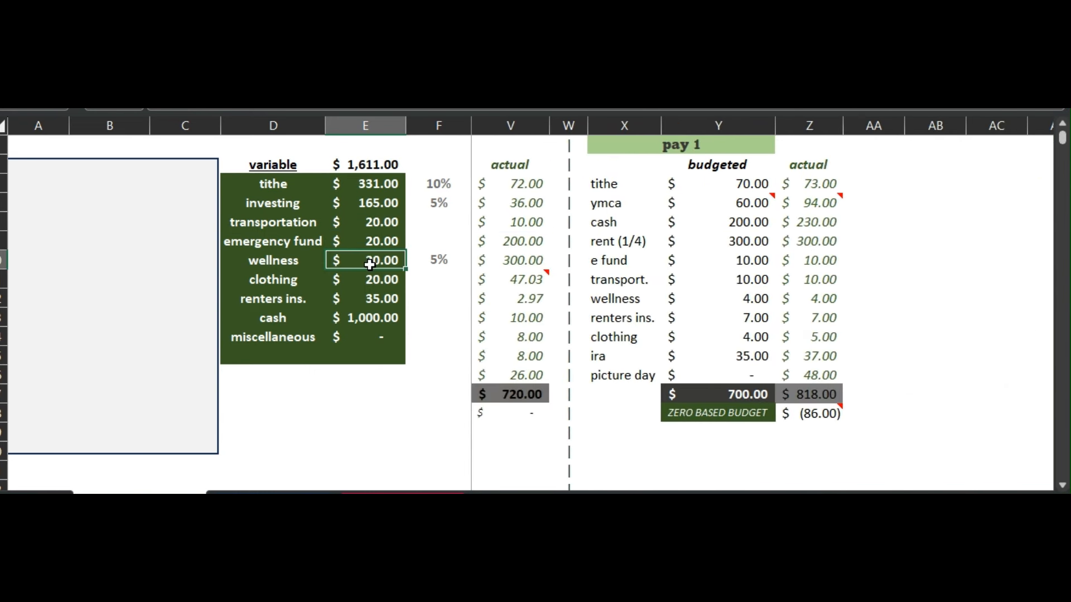
# - Set the variable wellness amount to =sum(Z12,4), adding the pay 1 wellness actual and 4 for pay 2's shared wellness/clothing entry
pyautogui.write('=sum(')
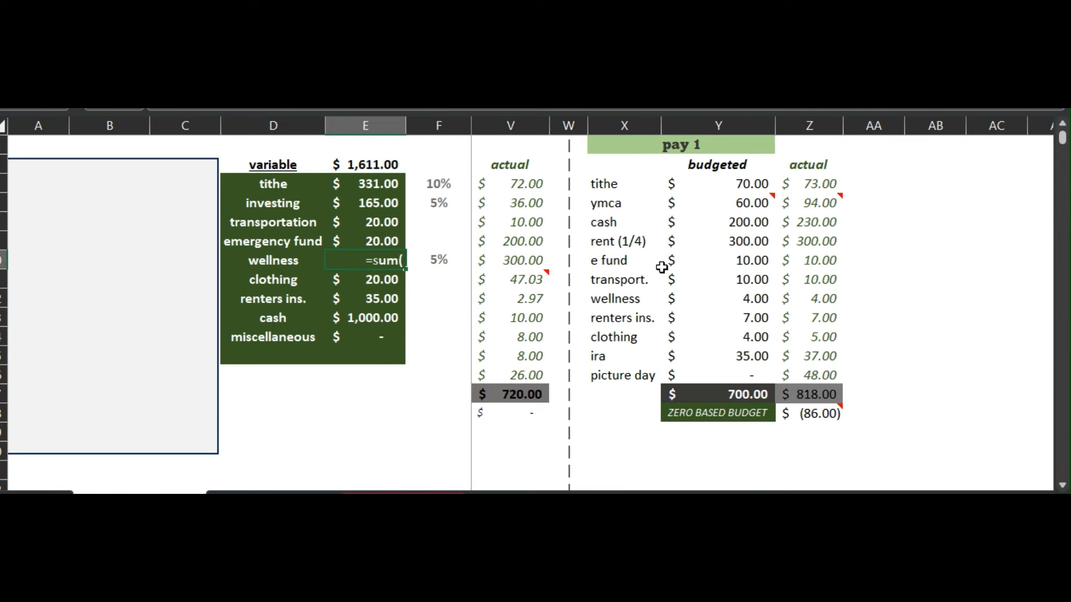
pyautogui.click(812, 299)
pyautogui.hscroll(-3, 857, 378)
pyautogui.hscroll(-1, 664, 342)
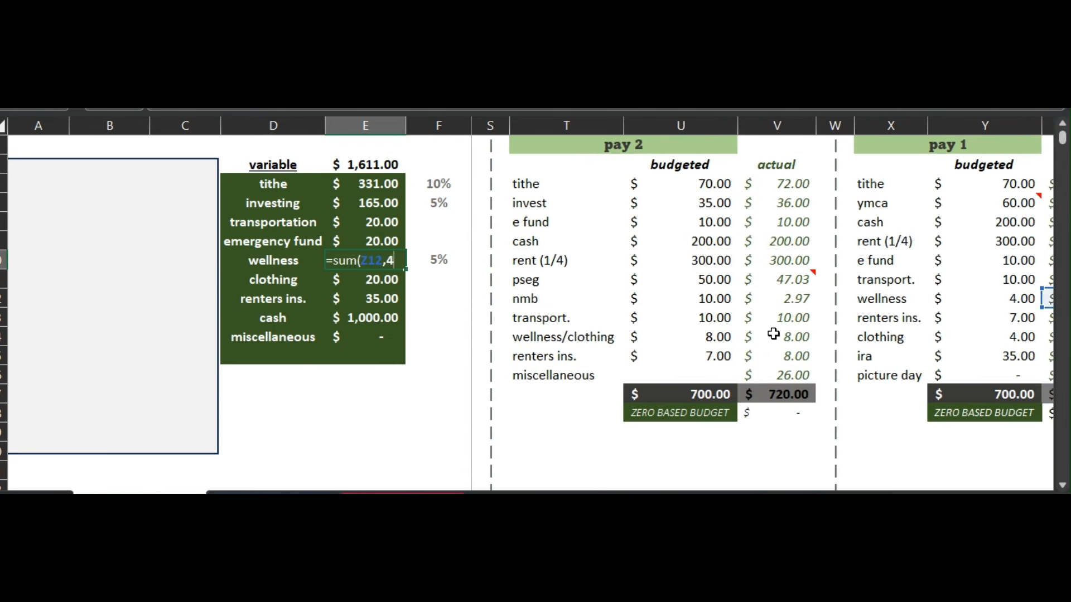
pyautogui.hscroll(-8, 773, 333)
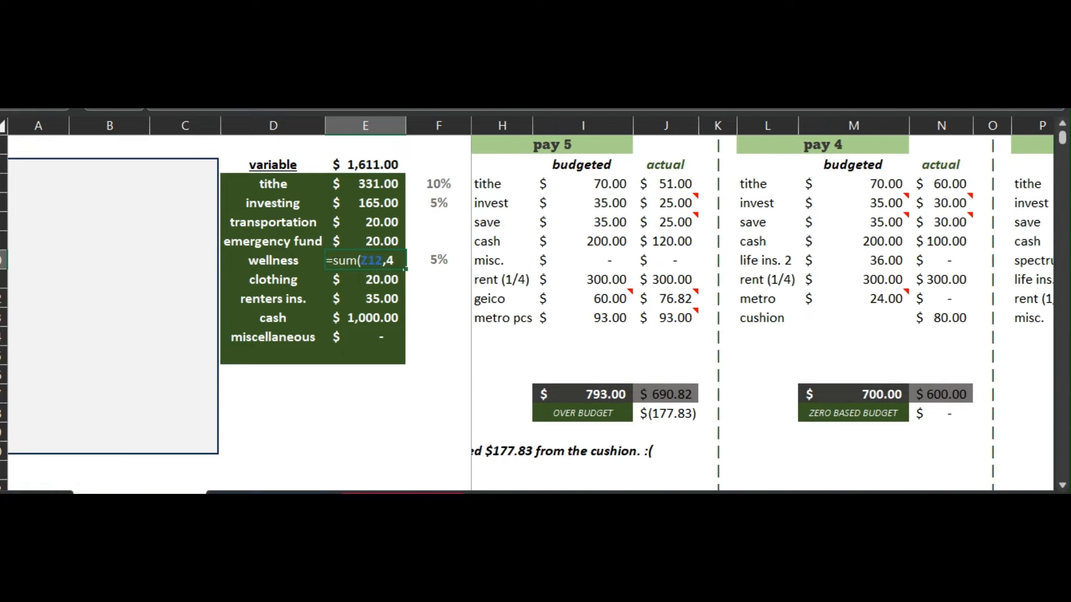
pyautogui.write(',4')
pyautogui.press('Return')
# - Replace the variable clothing amount with a total of 9.00 from the pay 2 share and the pay 1 clothing actual
pyautogui.hscroll(10, 763, 313)
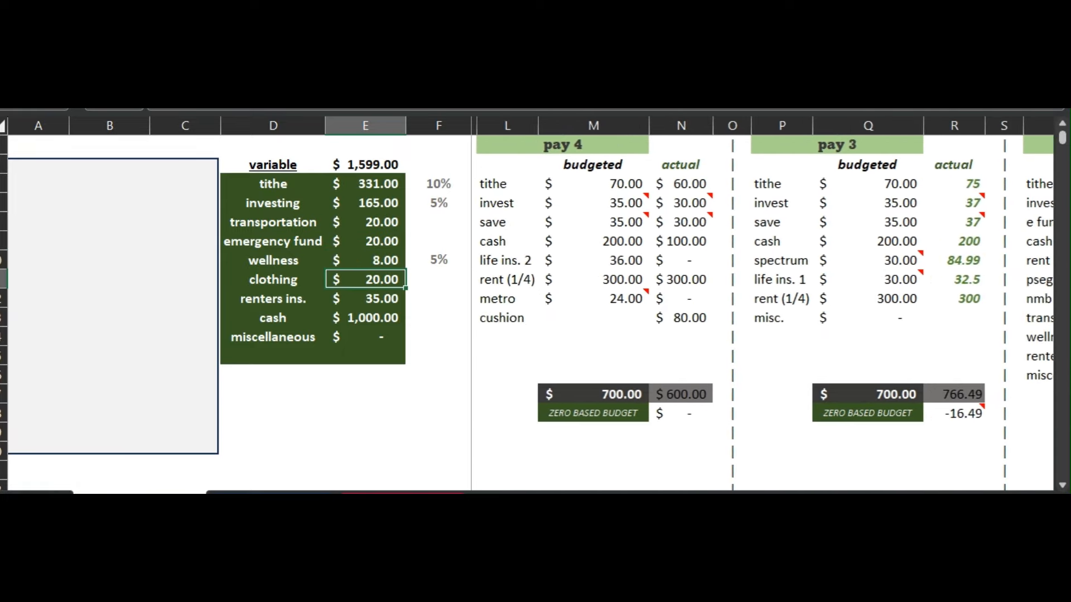
pyautogui.hscroll(2, 806, 333)
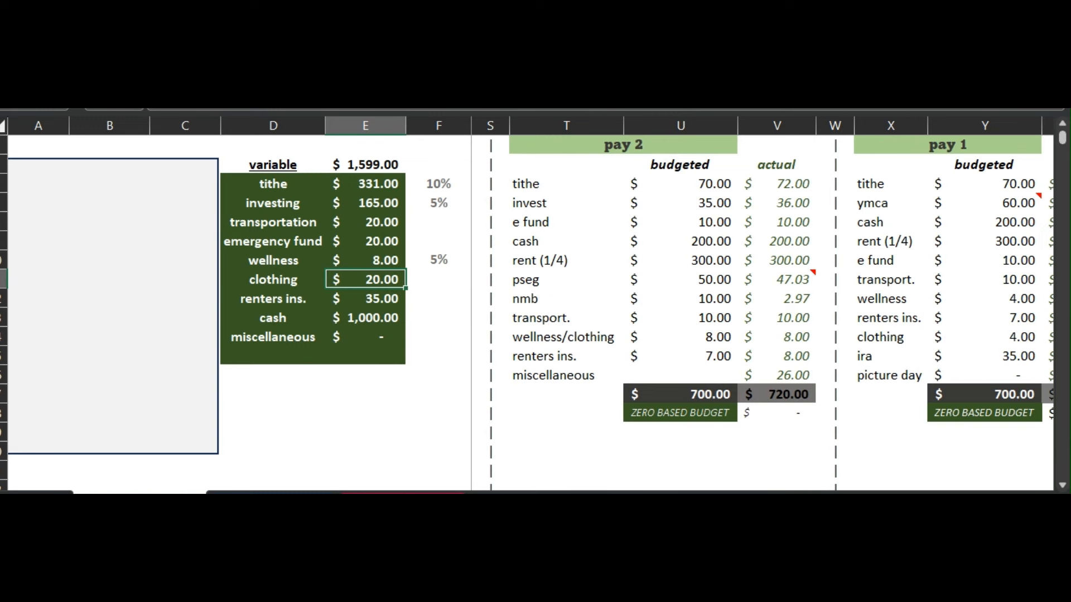
pyautogui.hscroll(2, 921, 337)
pyautogui.click(937, 337)
pyautogui.click(384, 277)
pyautogui.write('9')
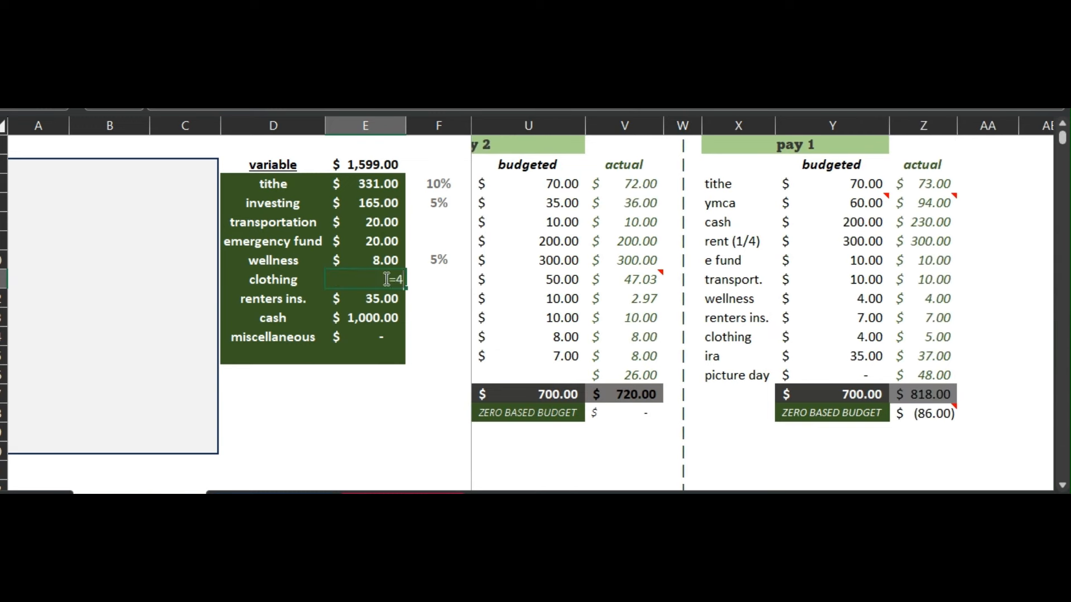
pyautogui.press('Return')
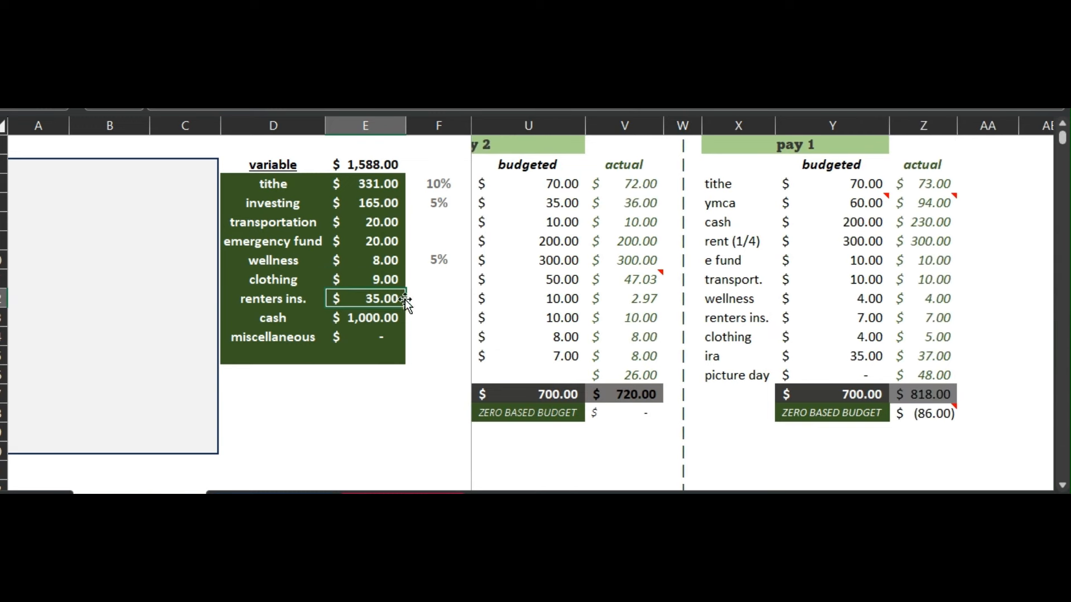
# - Set the variable renters insurance amount to =7+8 from the pay 1 and pay 2 actuals
pyautogui.click(930, 317)
pyautogui.hscroll(-6, 841, 349)
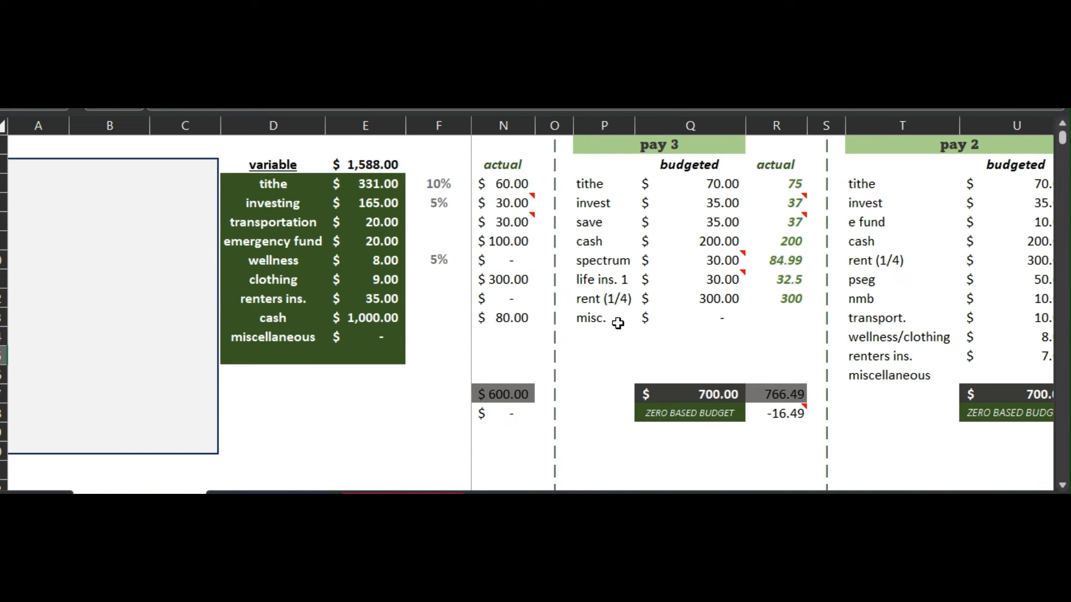
pyautogui.hscroll(-4, 762, 333)
pyautogui.click(384, 298)
pyautogui.write('=7+8')
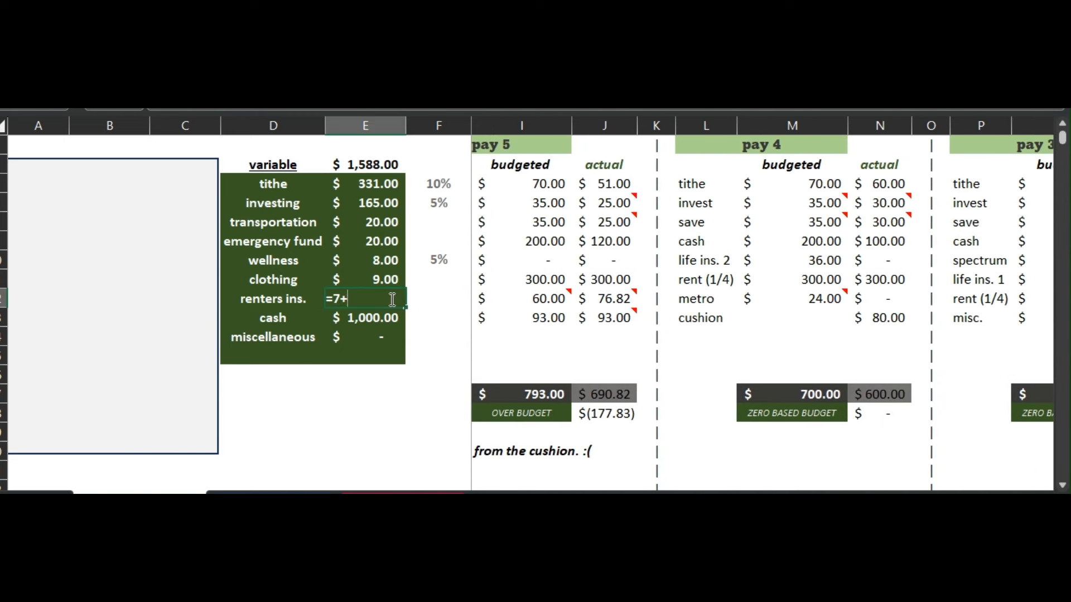
pyautogui.press('Return')
# - Set the variable cash amount to the sum of the cash actuals of all five pays: J9, N9, R9, V9 and Z8
pyautogui.hscroll(-2, 752, 244)
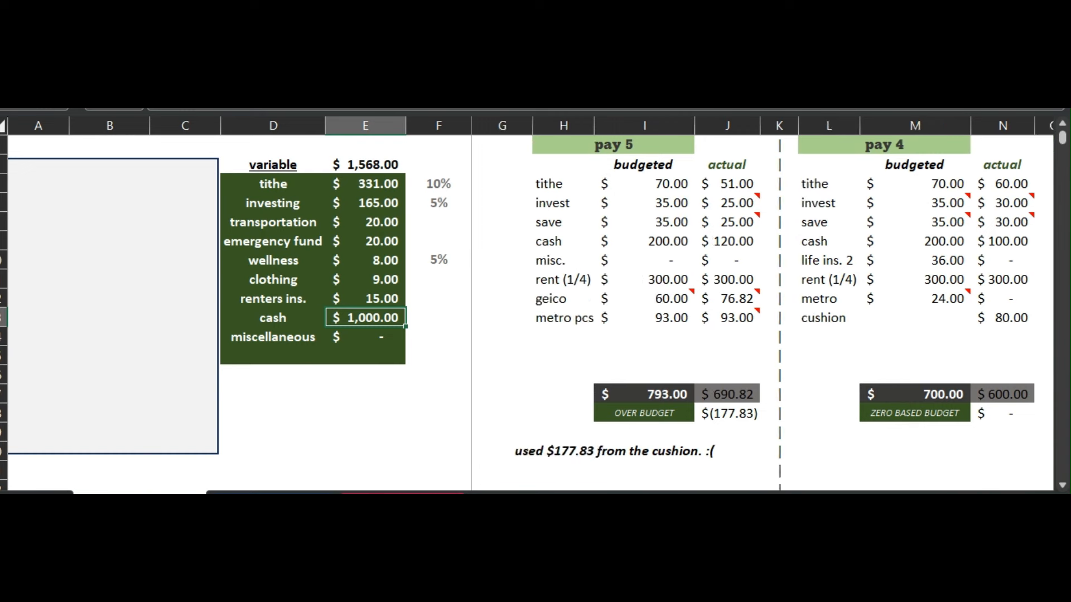
pyautogui.write('=sum(')
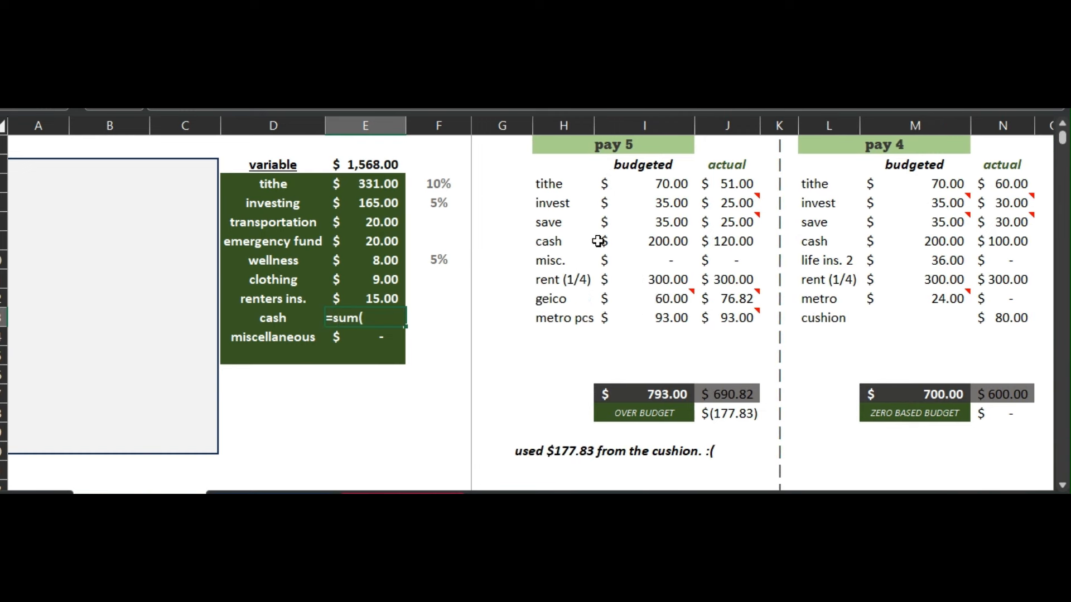
pyautogui.click(736, 241)
pyautogui.write(',')
pyautogui.click(1013, 241)
pyautogui.hscroll(3, 1012, 241)
pyautogui.write(',')
pyautogui.click(887, 241)
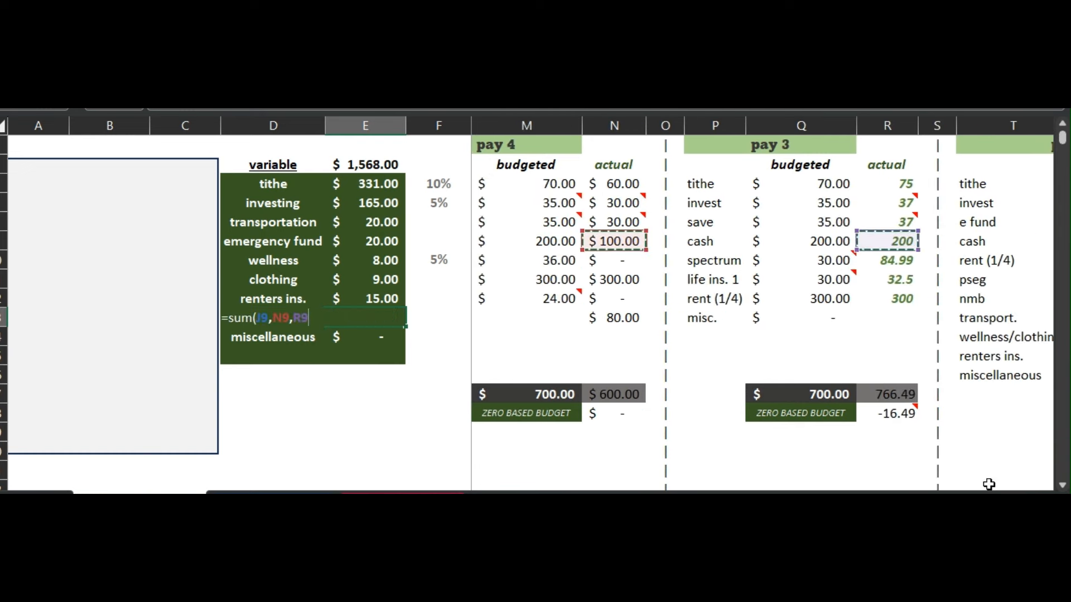
pyautogui.hscroll(3, 920, 241)
pyautogui.write(',')
pyautogui.click(921, 241)
pyautogui.hscroll(4, 966, 467)
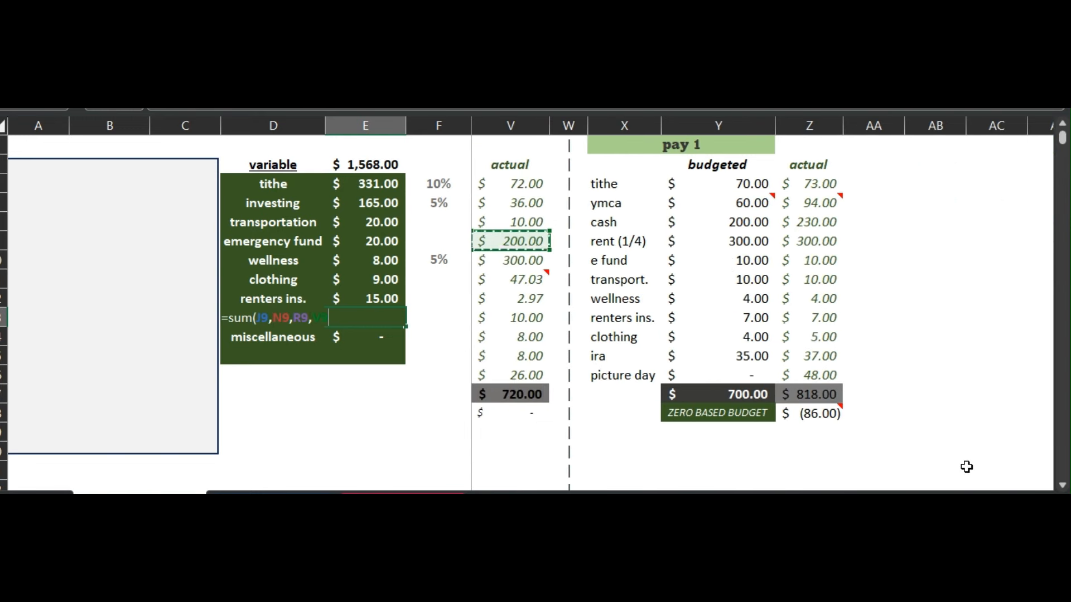
pyautogui.write(',')
pyautogui.click(801, 229)
pyautogui.press('Return')
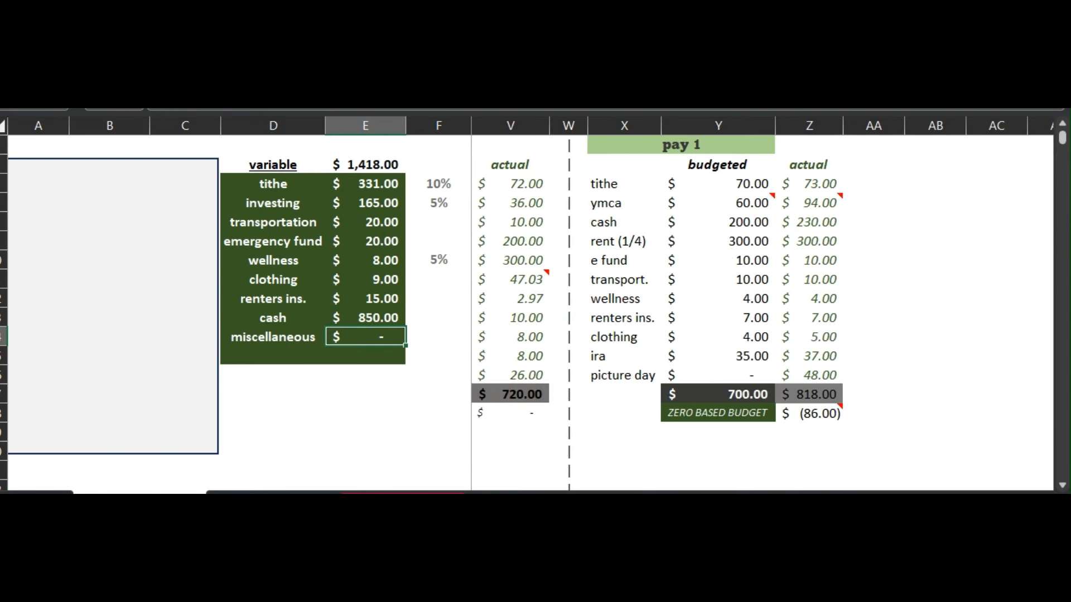
# - Set the variable miscellaneous amount to the sum of the miscellaneous actuals of pays 2, 3 and 5: V16, R13 and J10
pyautogui.hscroll(-3, 762, 297)
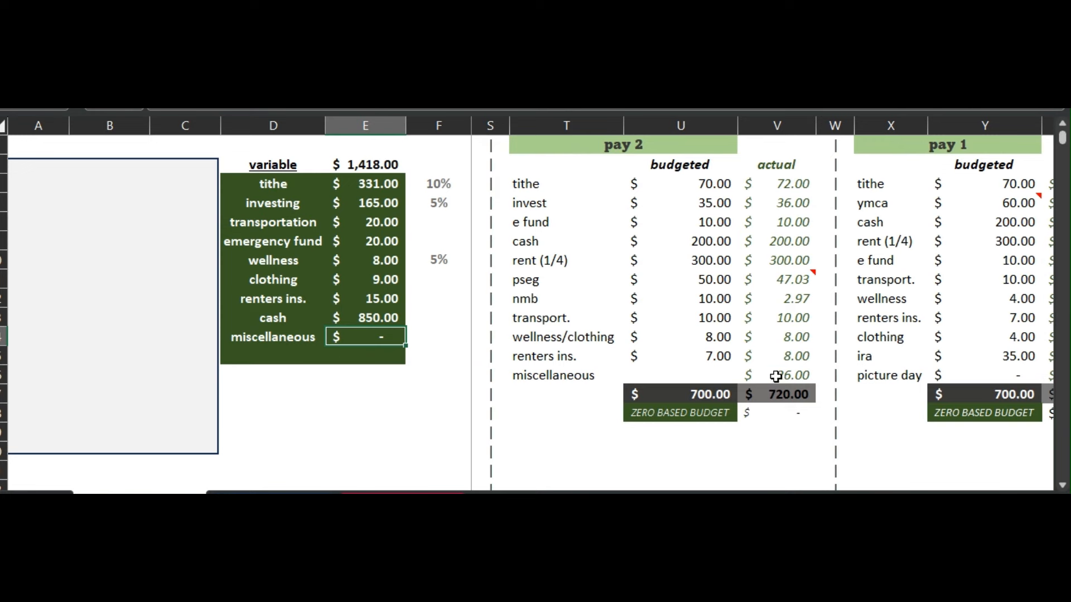
pyautogui.click(776, 377)
pyautogui.click(370, 340)
pyautogui.write('=sum(')
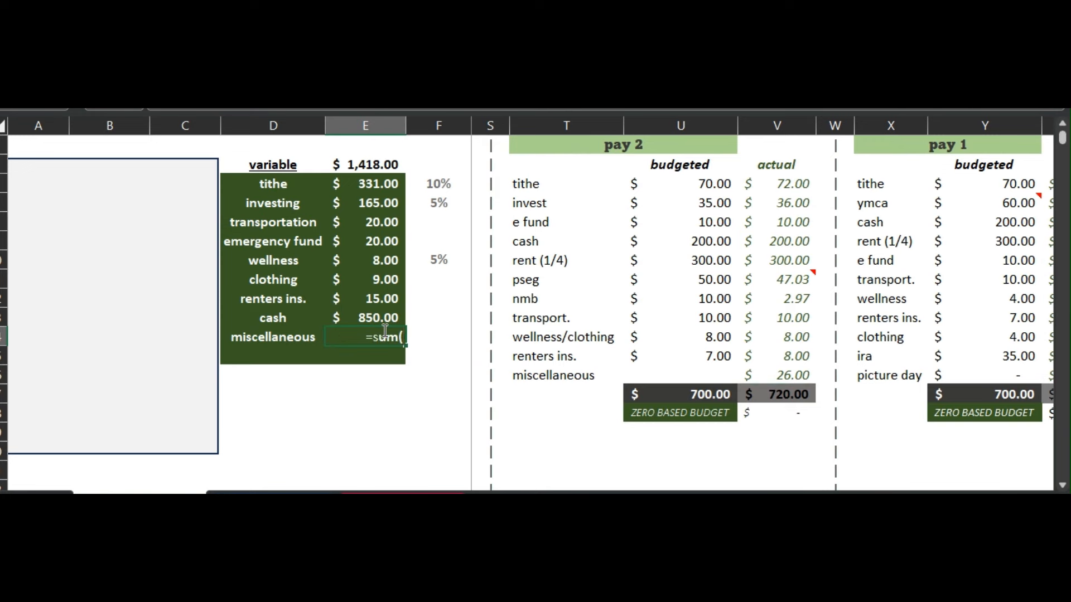
pyautogui.click(776, 375)
pyautogui.write(',')
pyautogui.hscroll(-3, 776, 375)
pyautogui.click(776, 317)
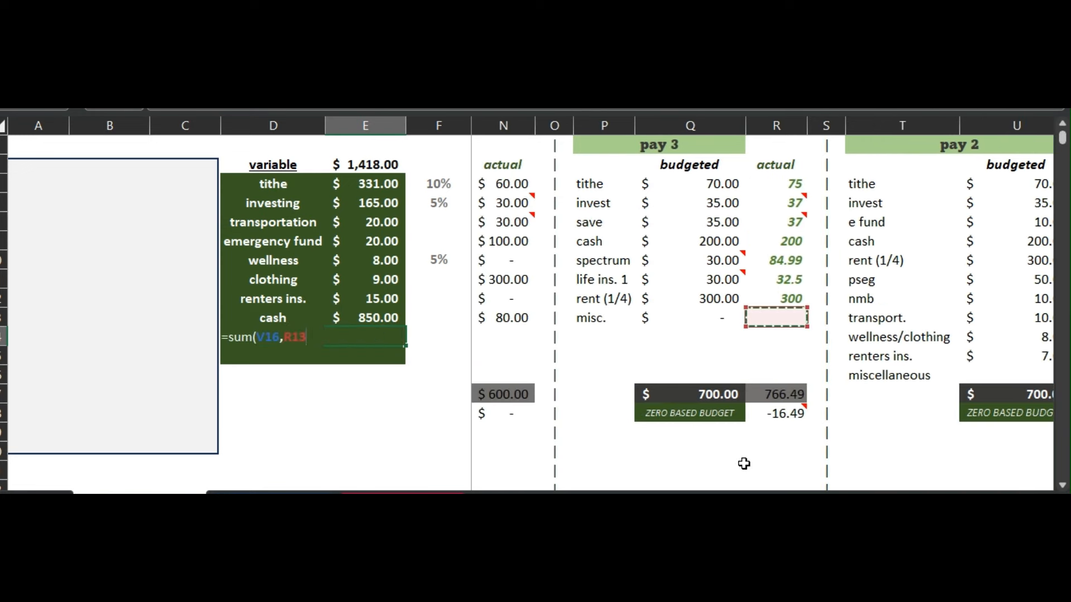
pyautogui.hscroll(-4, 744, 463)
pyautogui.click(742, 259)
pyautogui.press('Return')
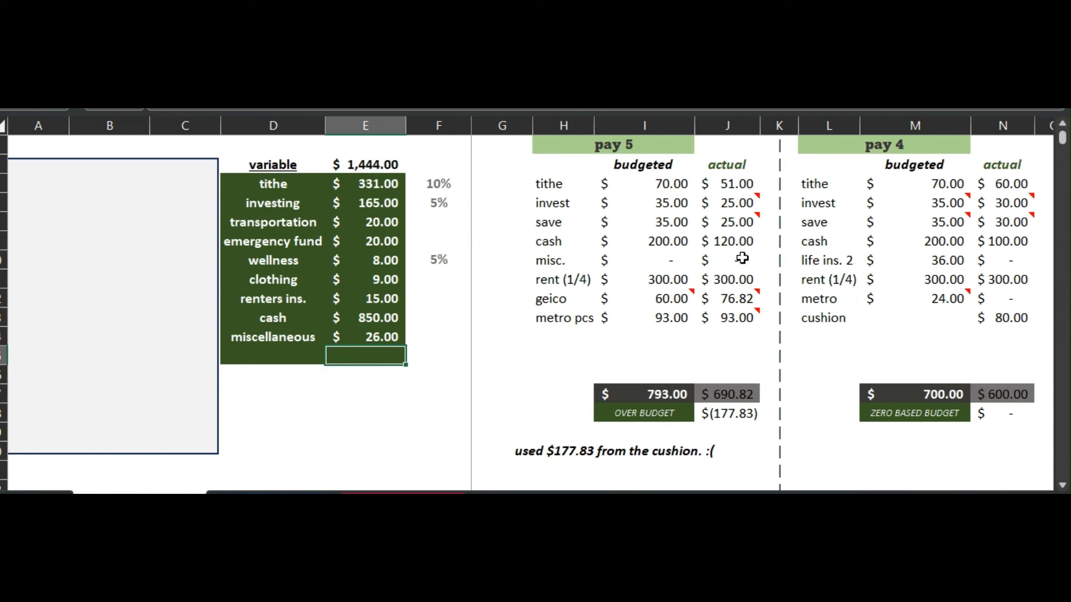
# - Add an "unbudgeted" row below miscellaneous in the variable list with the pay 1 picture day actual of 48
pyautogui.click(301, 351)
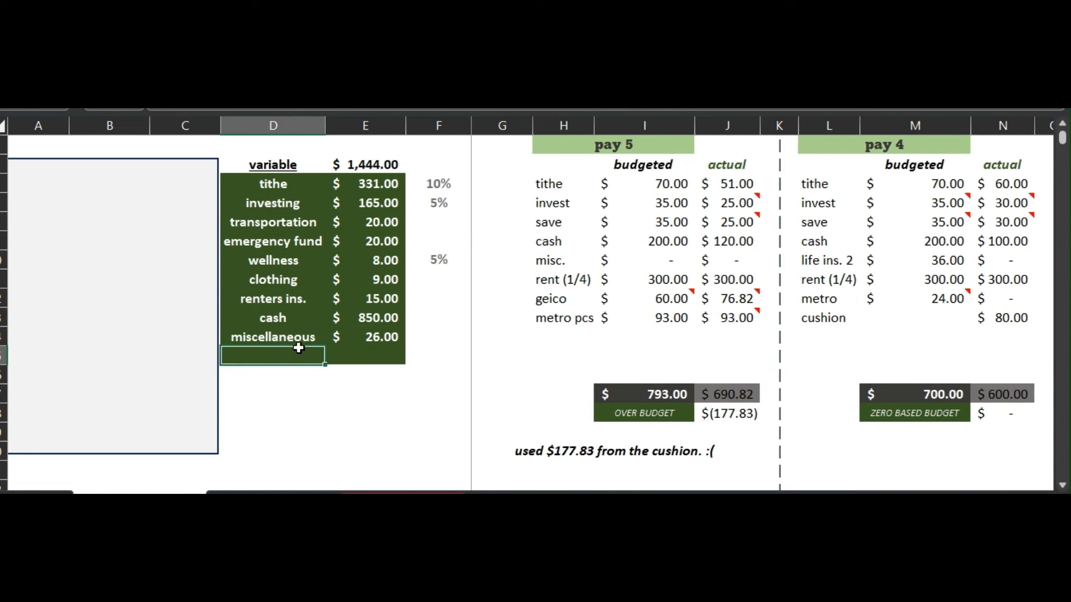
pyautogui.hscroll(10, 762, 296)
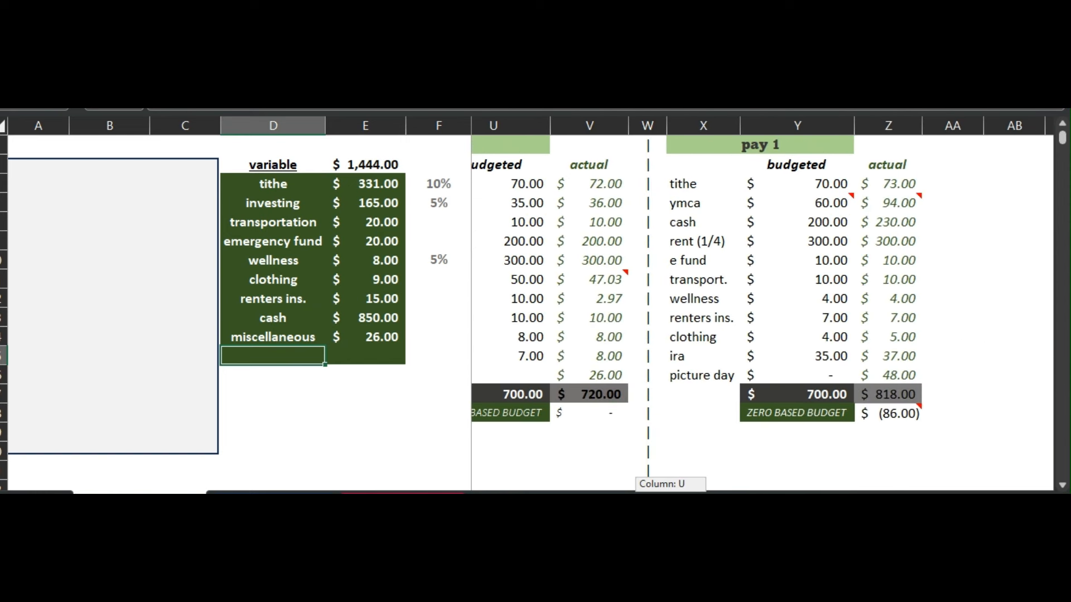
pyautogui.hscroll(1, 762, 304)
pyautogui.click(793, 370)
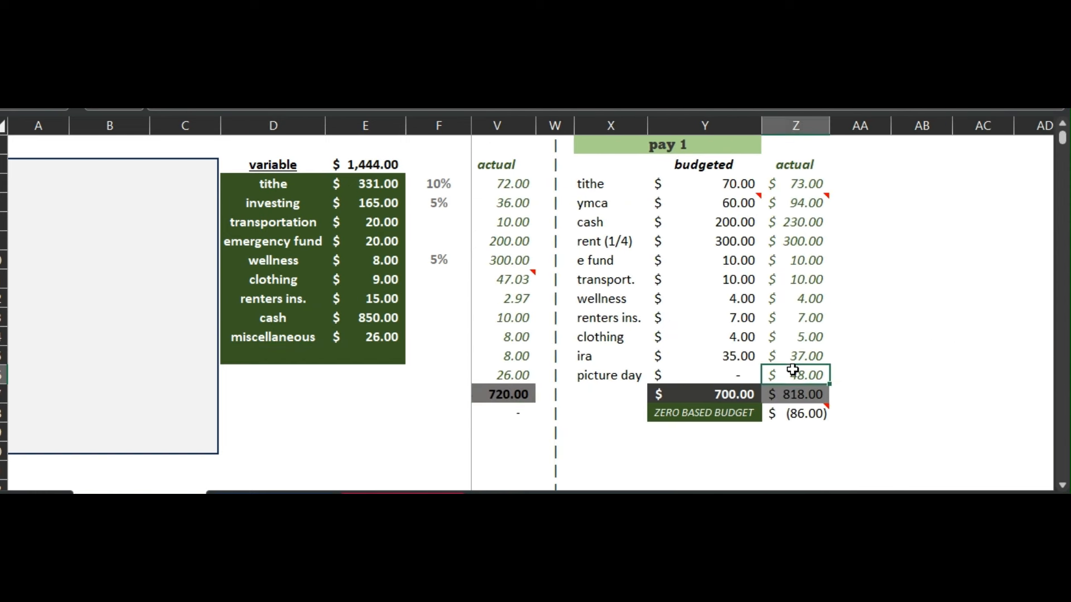
pyautogui.click(285, 355)
pyautogui.write('unbudgeted')
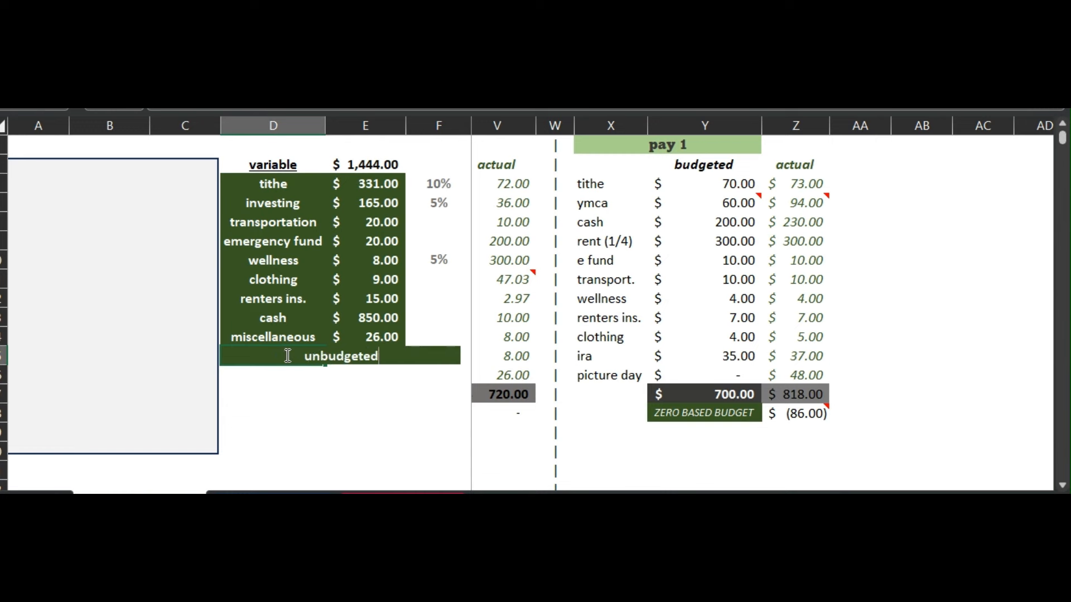
pyautogui.press('Tab')
pyautogui.write('48')
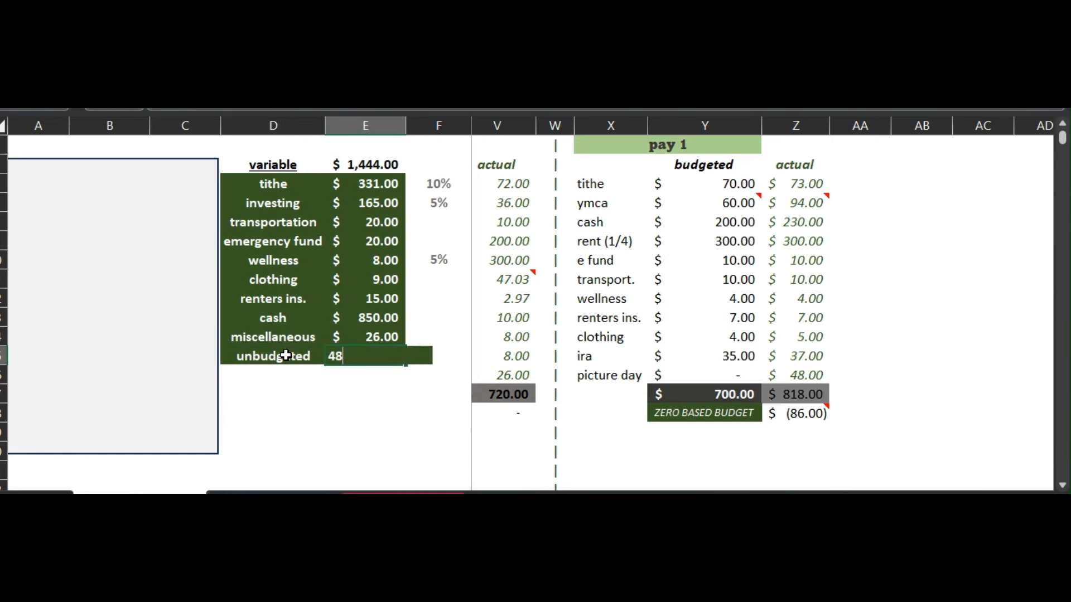
pyautogui.press('Return')
# - Attach a note reading "picture day" to the unbudgeted amount
pyautogui.click(383, 355)
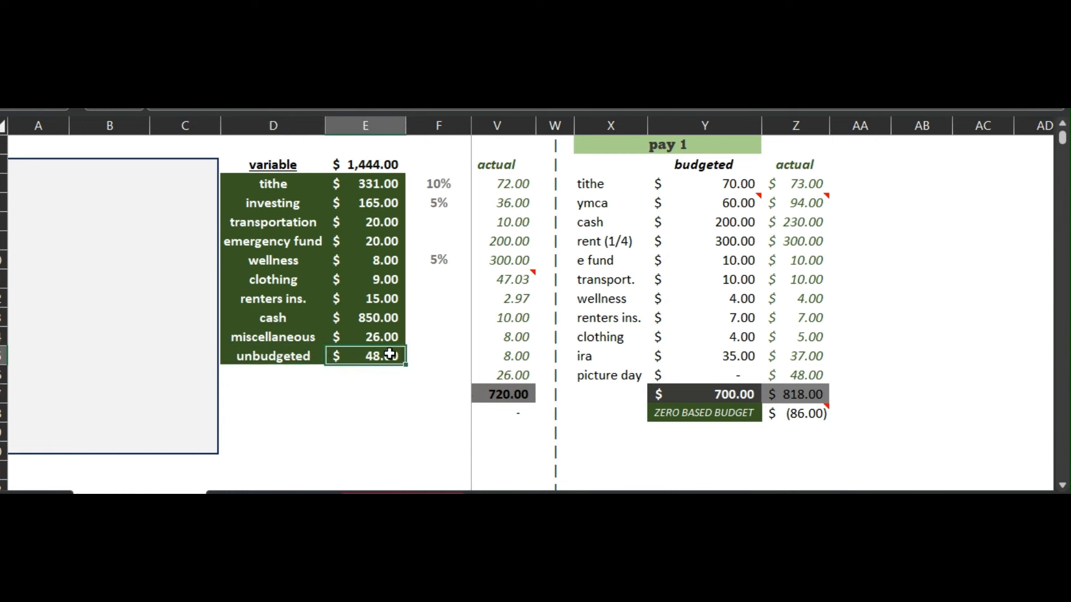
pyautogui.rightClick(390, 355)
pyautogui.click(446, 366)
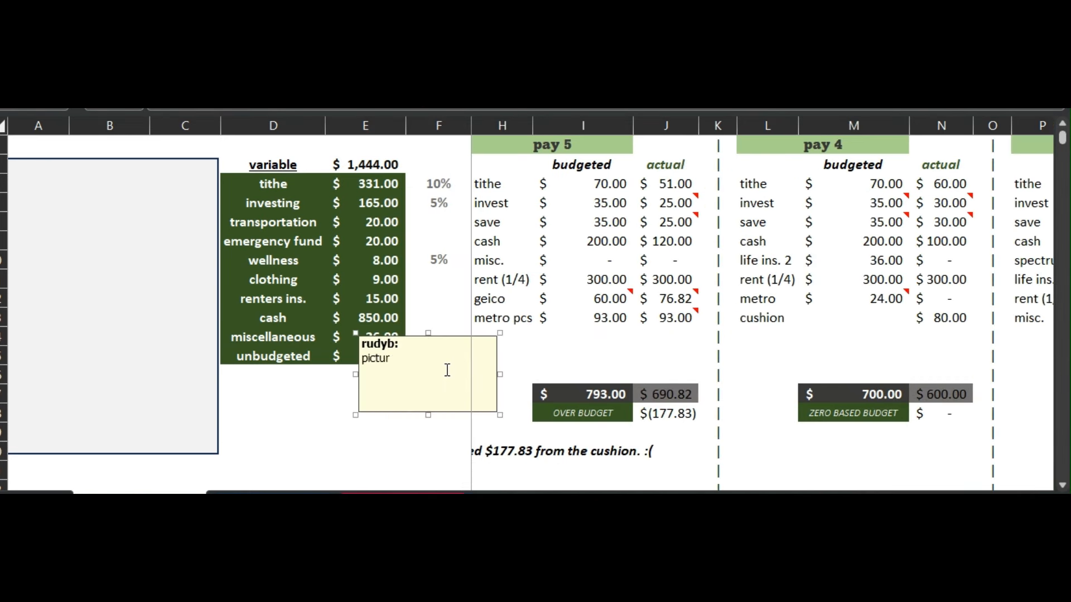
pyautogui.click(331, 391)
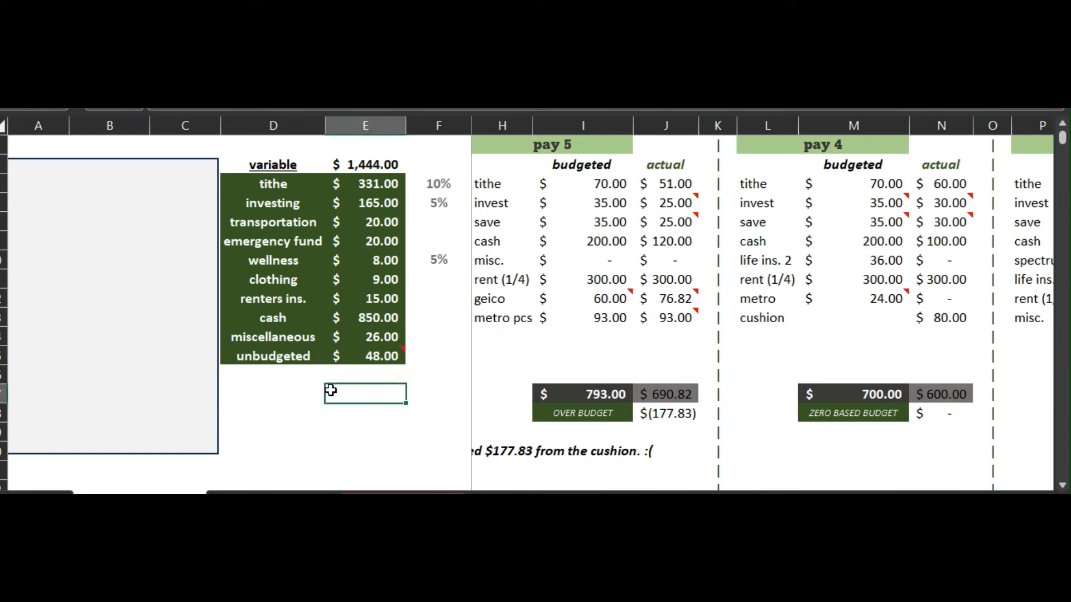
# - Check the variable total against the selected amounts from tithe through unbudgeted
pyautogui.click(364, 160)
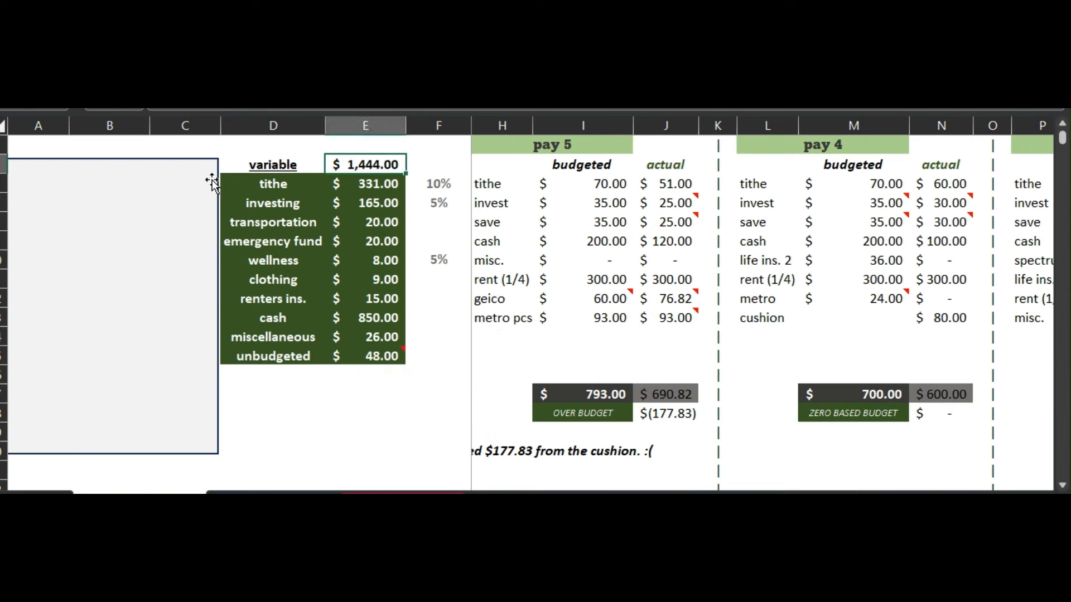
pyautogui.click(378, 185)
pyautogui.hotkey('shift', 'Down')
pyautogui.hotkey('shift', 'Down')
pyautogui.hotkey('shift', 'Down')
pyautogui.hotkey('shift', 'Down')
pyautogui.hotkey('shift', 'Down')
pyautogui.hotkey('shift', 'Down')
pyautogui.hotkey('shift', 'Down')
pyautogui.hotkey('shift', 'Down')
pyautogui.hotkey('shift', 'Down')
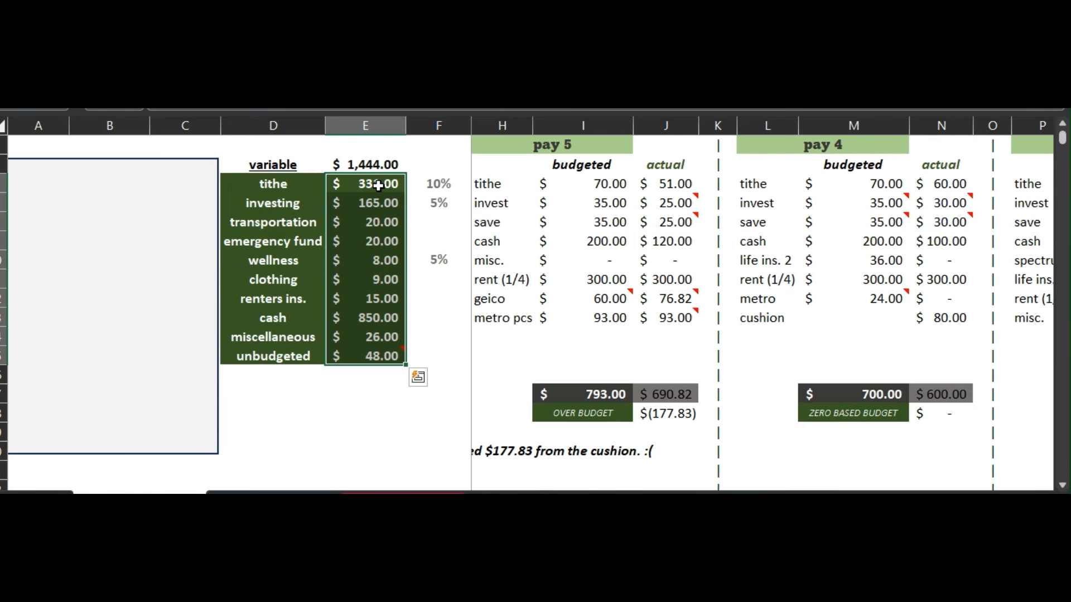
pyautogui.moveTo(370, 357)
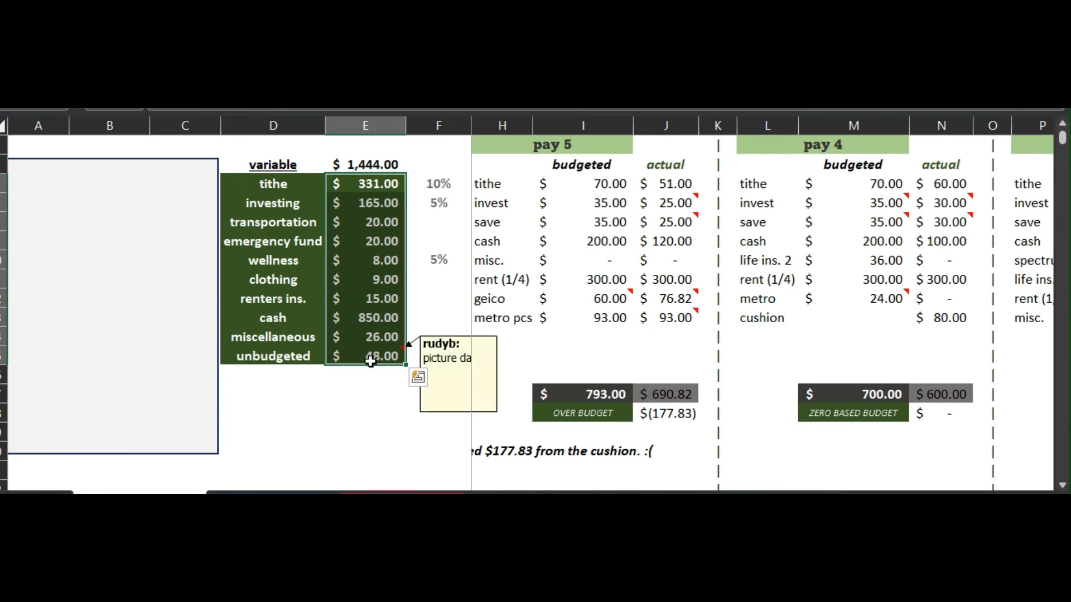
# - Extend the sum range of the variable total from E14 to E15 to include the unbudgeted amount
pyautogui.click(391, 164)
pyautogui.click(233, 110)
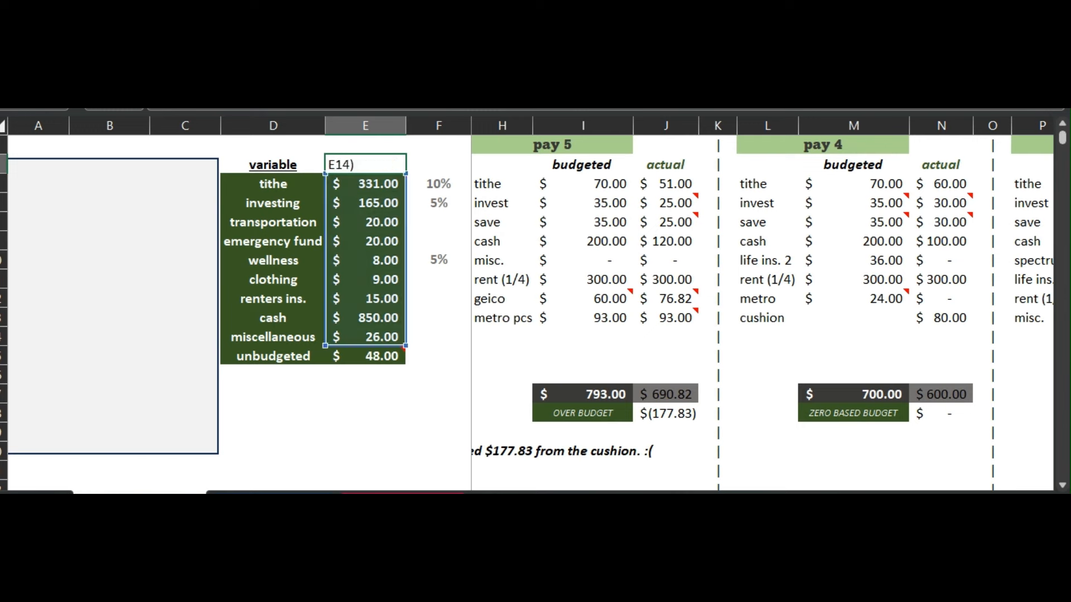
pyautogui.press('BackSpace')
pyautogui.write('5')
pyautogui.press('Return')
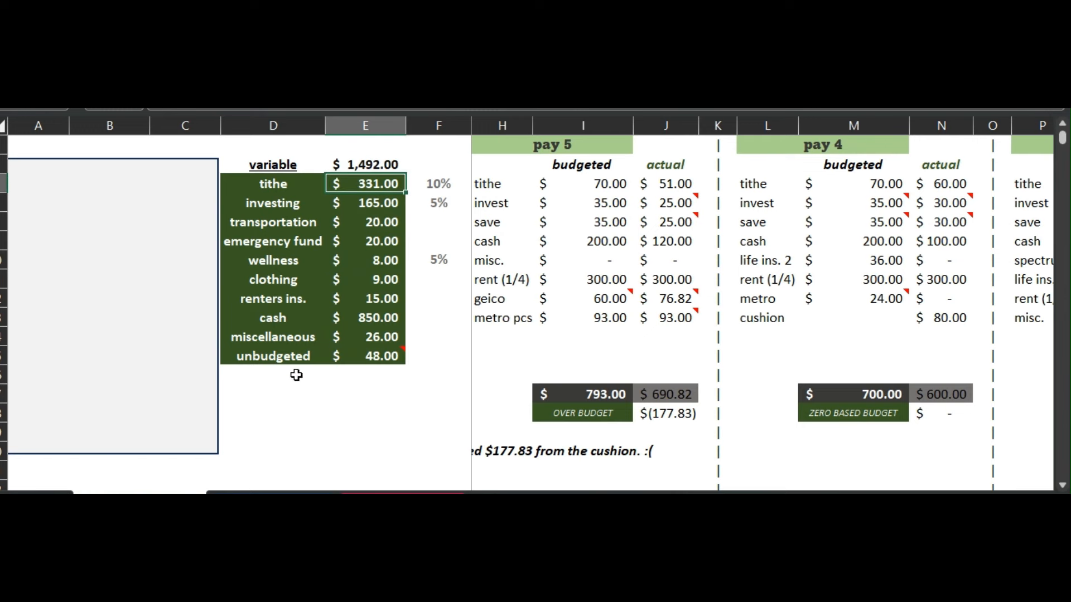
# - Move the grey cover rectangle off the fixed expenses and over the variable list
pyautogui.click(294, 373)
pyautogui.click(162, 350)
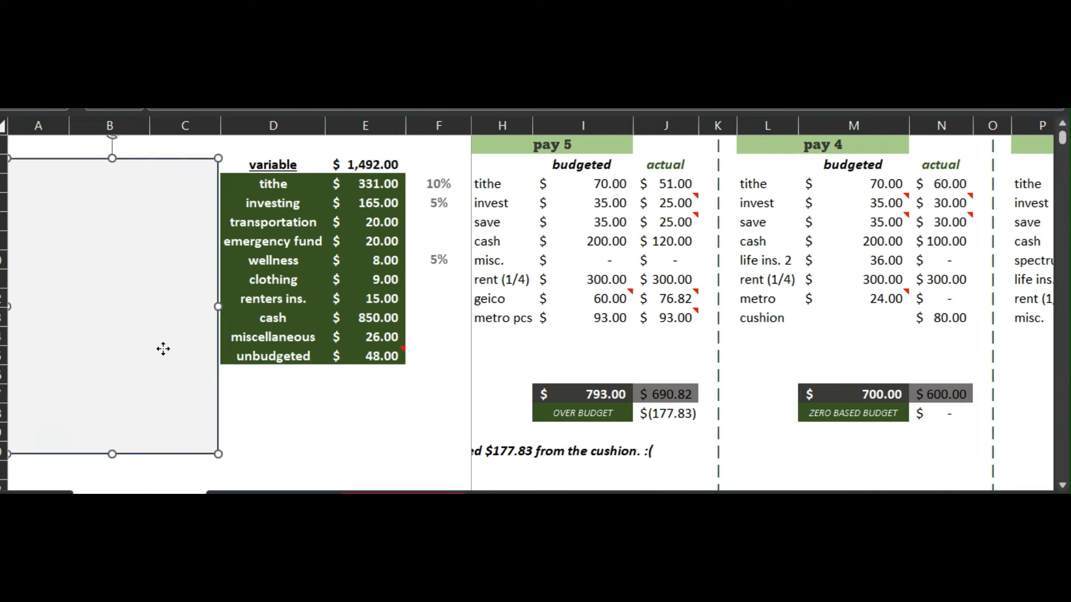
pyautogui.moveTo(162, 350); pyautogui.dragTo(371, 362)
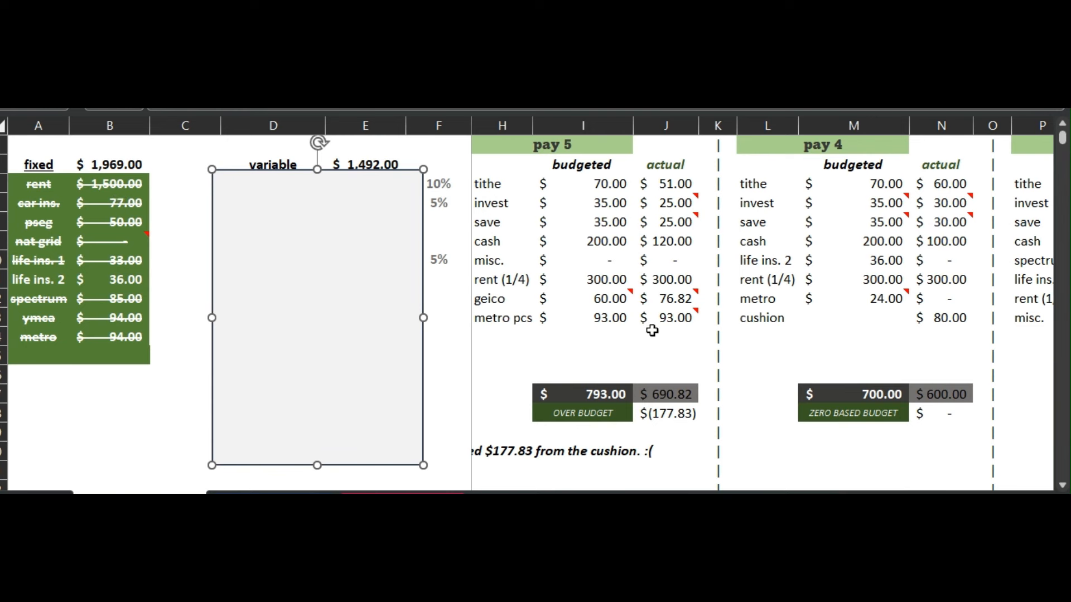
# - Set the fixed car insurance amount to 76.82 from the pay 5 geico actual
pyautogui.click(666, 300)
pyautogui.click(120, 208)
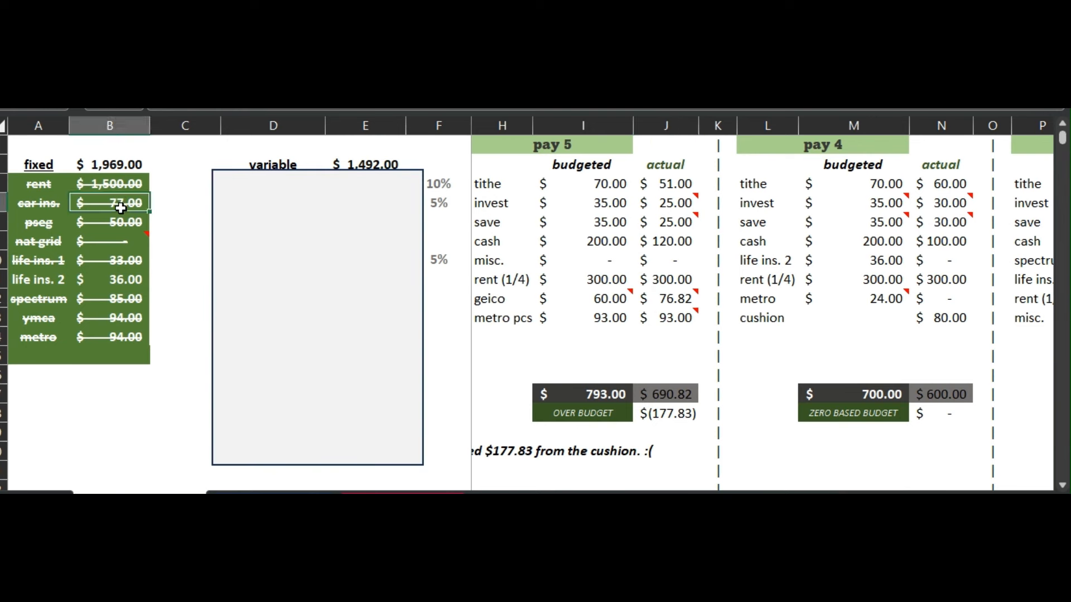
pyautogui.write('76.82')
pyautogui.press('Return')
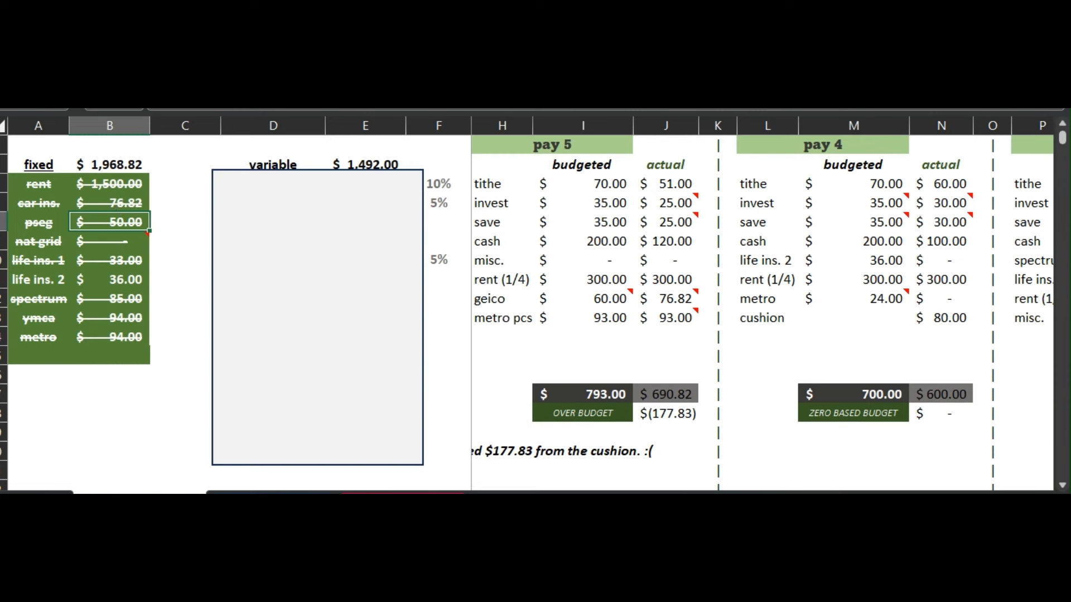
# - Set the fixed pseg amount to 47.03 from the pay 2 actual
pyautogui.hscroll(5, 762, 301)
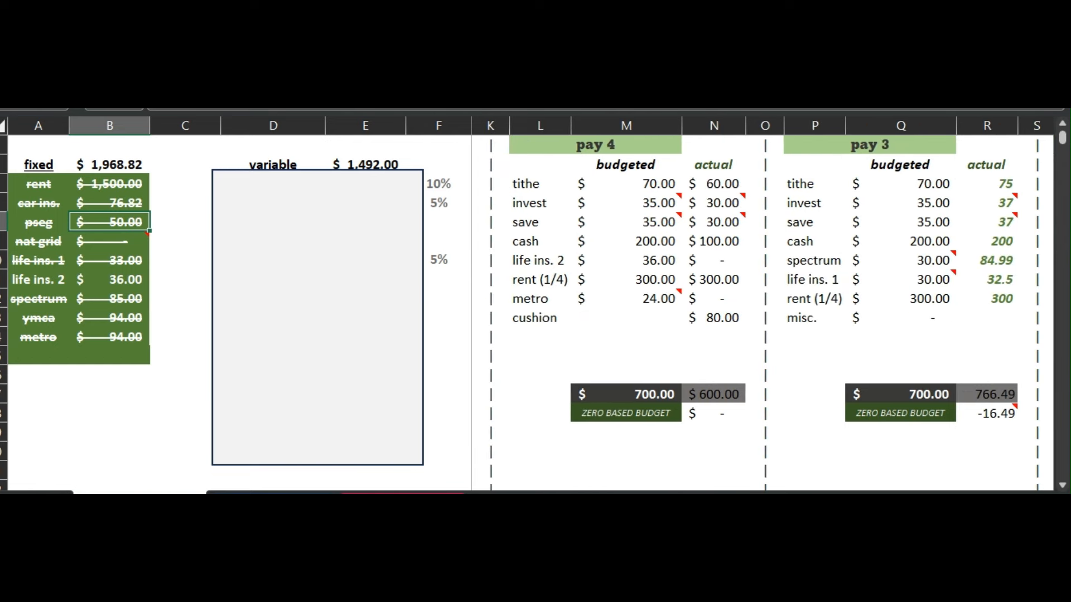
pyautogui.hscroll(3, 762, 301)
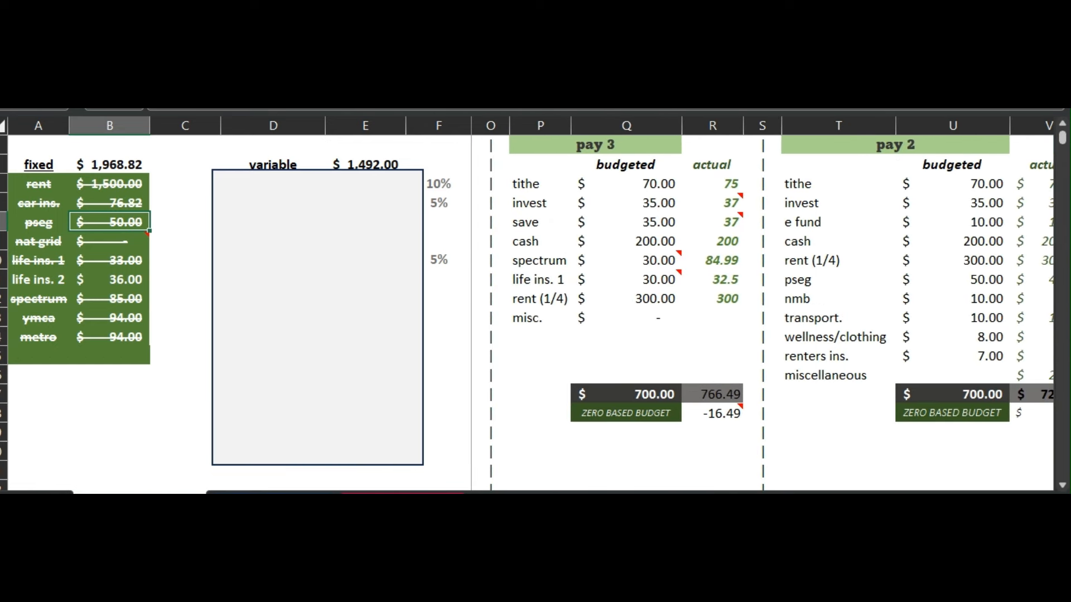
pyautogui.write('47.03')
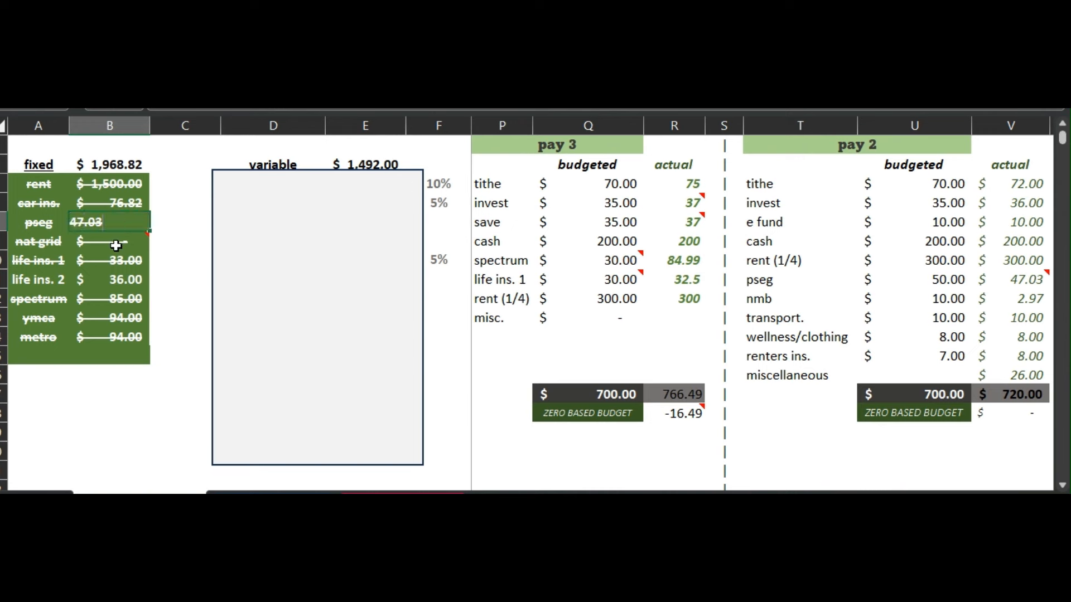
pyautogui.click(116, 246)
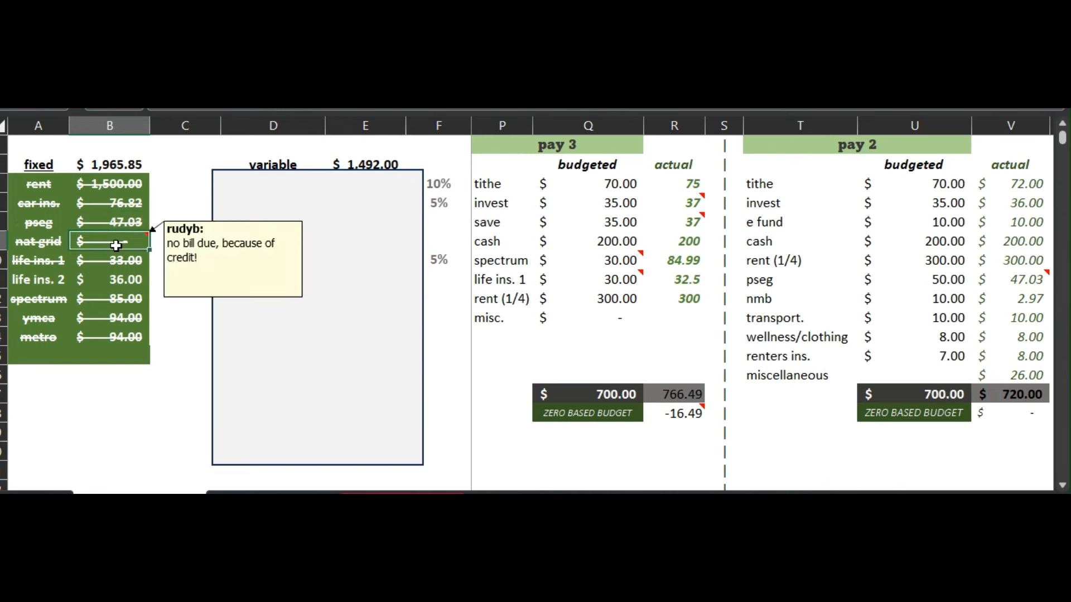
# - Set the fixed life ins. 1 amount to 32.50 from the pay 3 actual
pyautogui.click(115, 260)
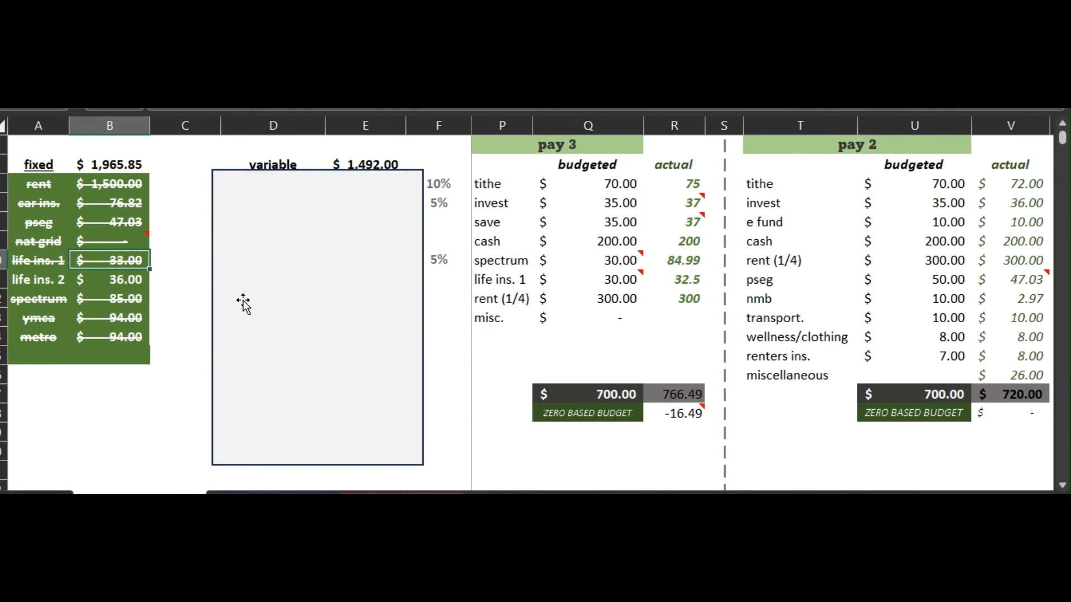
pyautogui.write('32.50')
pyautogui.press('Return')
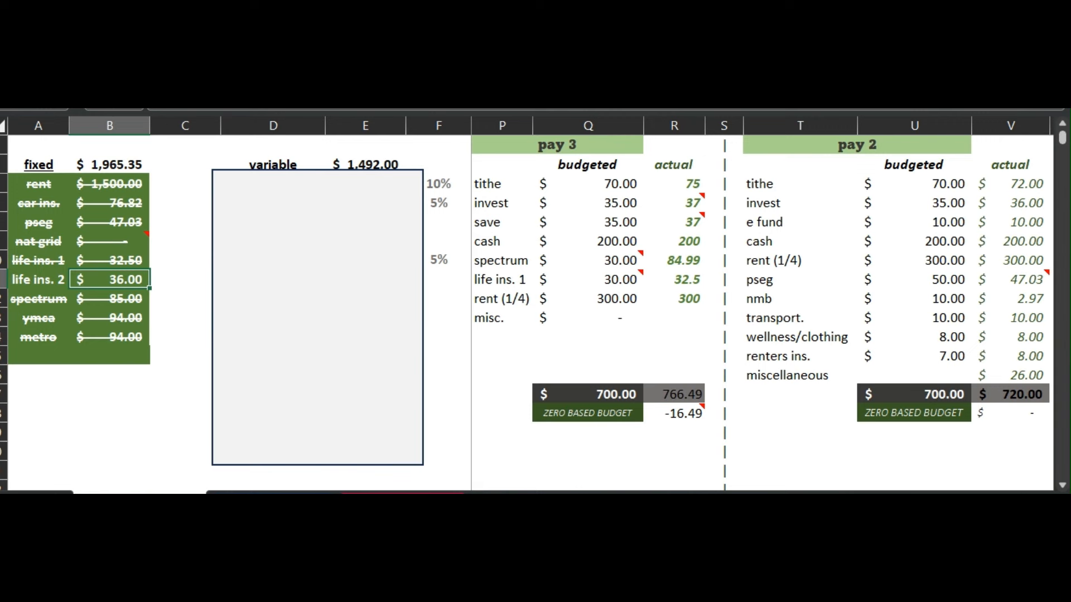
# - Set the fixed life ins. 2 amount to 0 and spectrum to 84.99 from the pay 4 and pay 3 actuals
pyautogui.hscroll(-3, 762, 297)
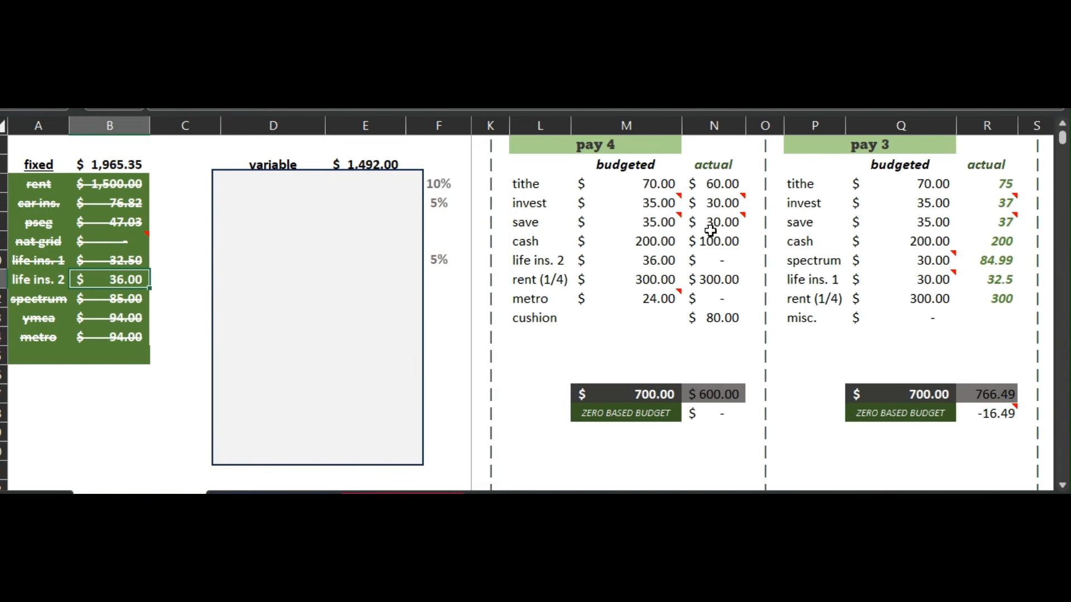
pyautogui.write('0')
pyautogui.press('Return')
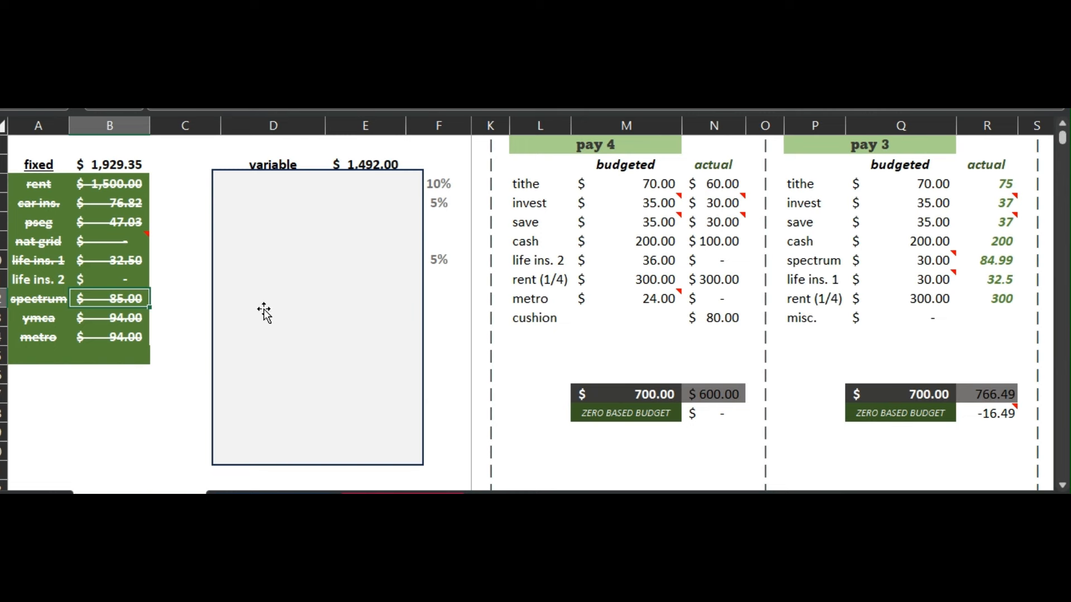
pyautogui.write('84.99')
pyautogui.press('Return')
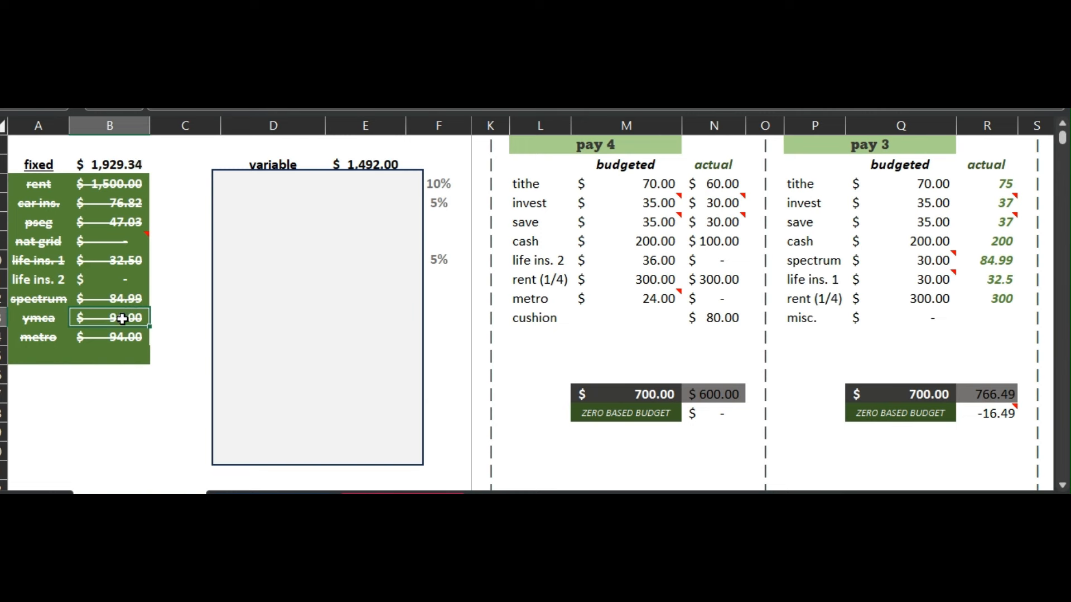
# - Check the fixed ymca amount against the ymca actual in pay 1
pyautogui.hscroll(1, 989, 485)
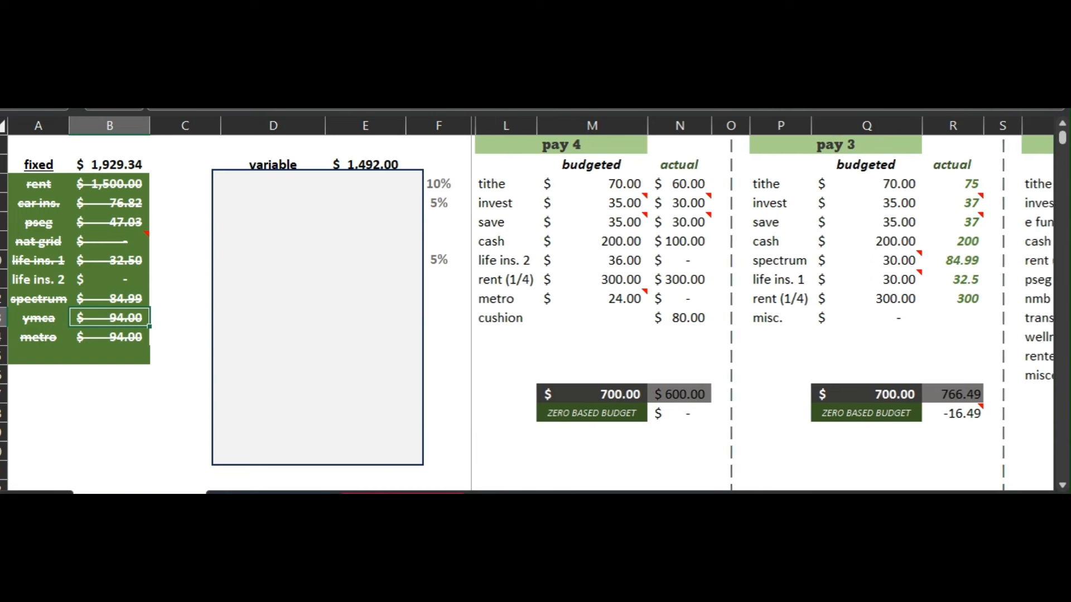
pyautogui.hscroll(10, 764, 313)
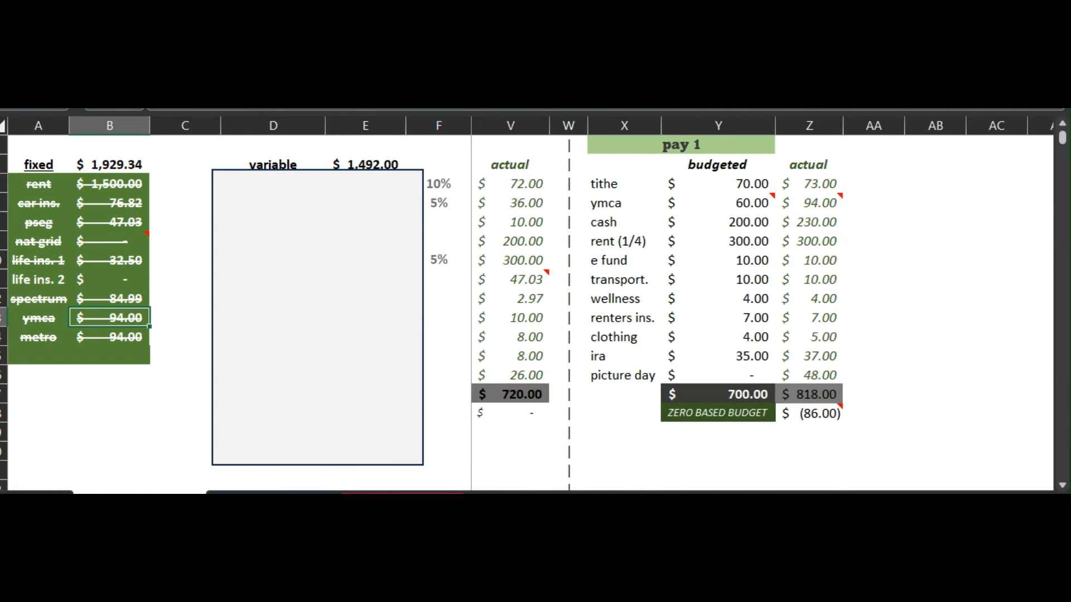
pyautogui.click(808, 203)
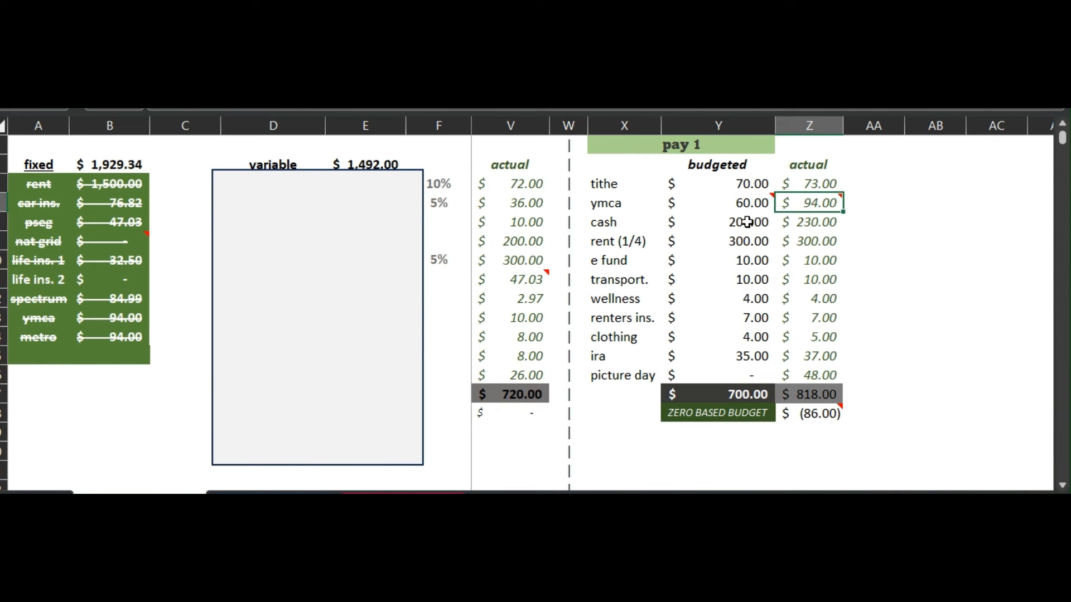
# - Set the fixed metro amount to 93 from the pay 5 metro pcs actual
pyautogui.click(128, 339)
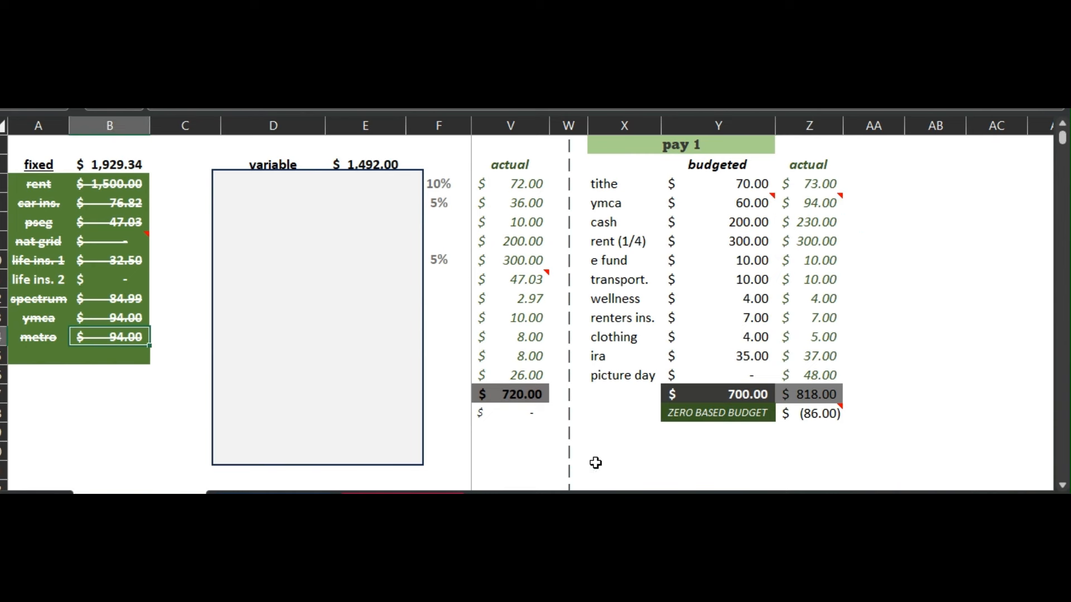
pyautogui.hscroll(-8, 764, 307)
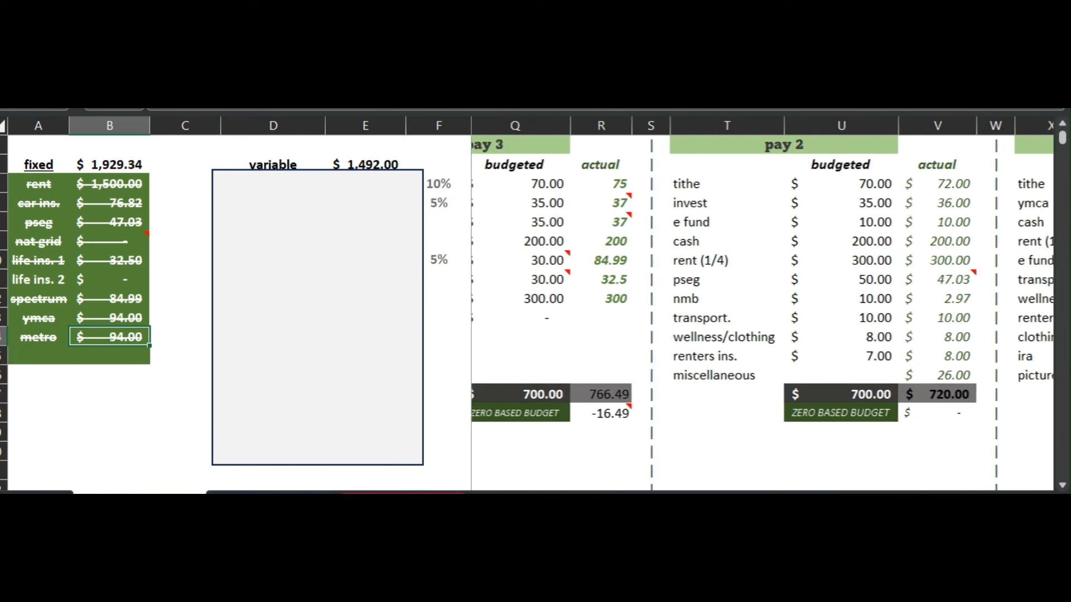
pyautogui.hscroll(-3, 764, 307)
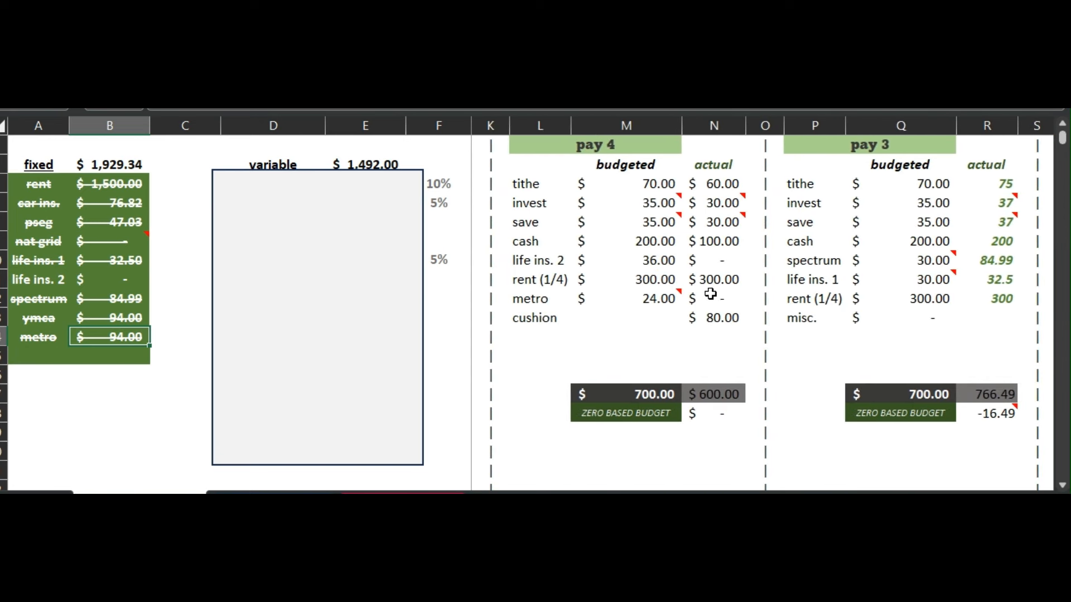
pyautogui.click(722, 298)
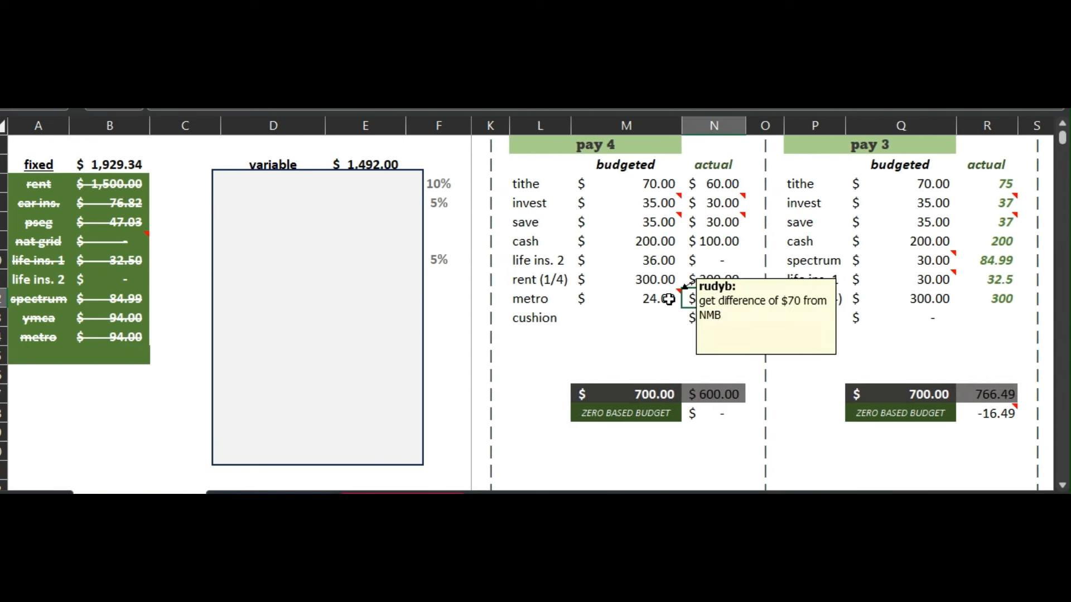
pyautogui.hscroll(-4, 762, 297)
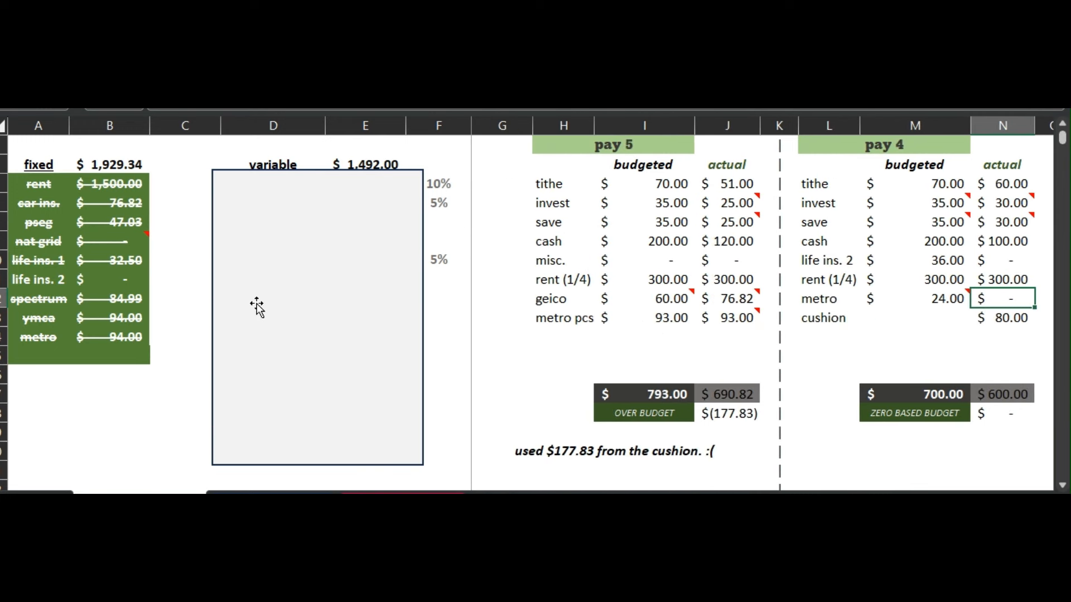
pyautogui.click(124, 340)
pyautogui.write('93')
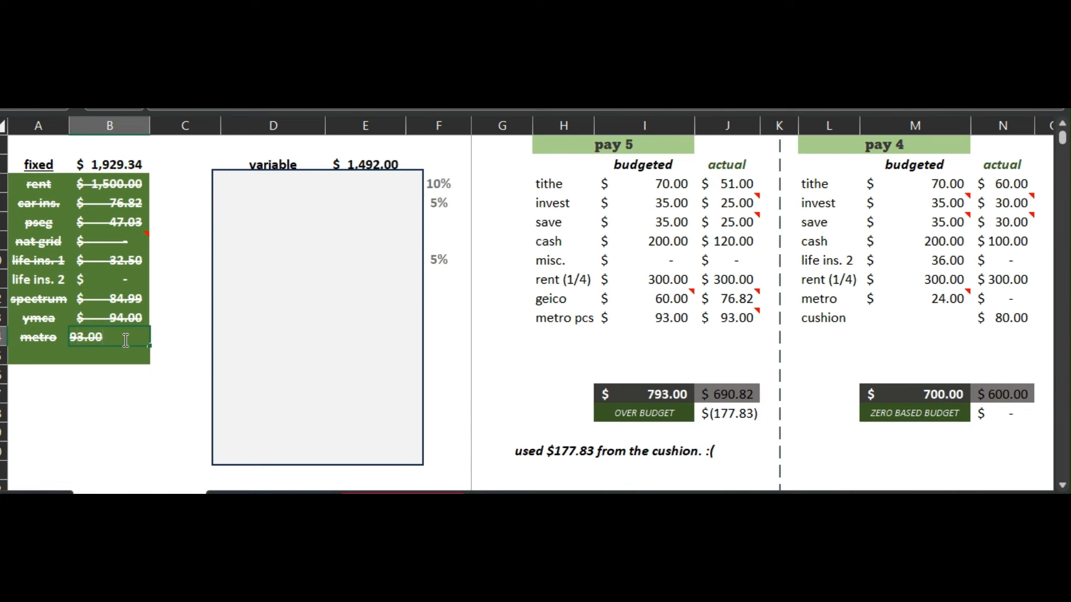
pyautogui.press('Return')
# - Review the fixed total, the fixed amounts from rent to metro, and the December expenses total
pyautogui.click(122, 173)
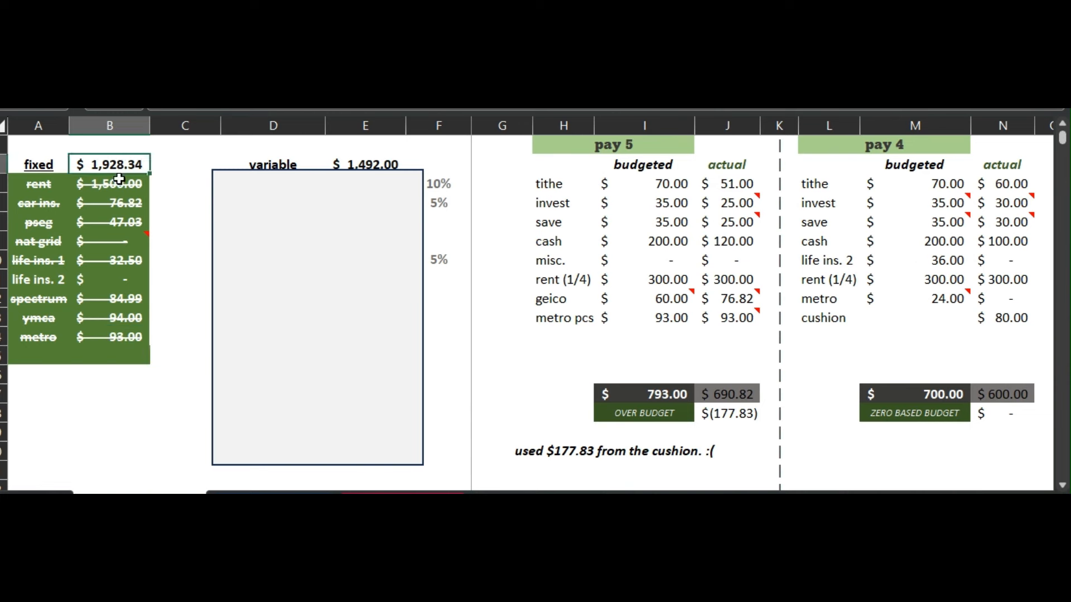
pyautogui.click(118, 179)
pyautogui.hotkey('shift', 'Down')
pyautogui.hotkey('shift', 'Down')
pyautogui.hotkey('shift', 'Down')
pyautogui.hotkey('shift', 'Down')
pyautogui.hotkey('shift', 'Down')
pyautogui.hotkey('shift', 'Down')
pyautogui.hotkey('shift', 'Down')
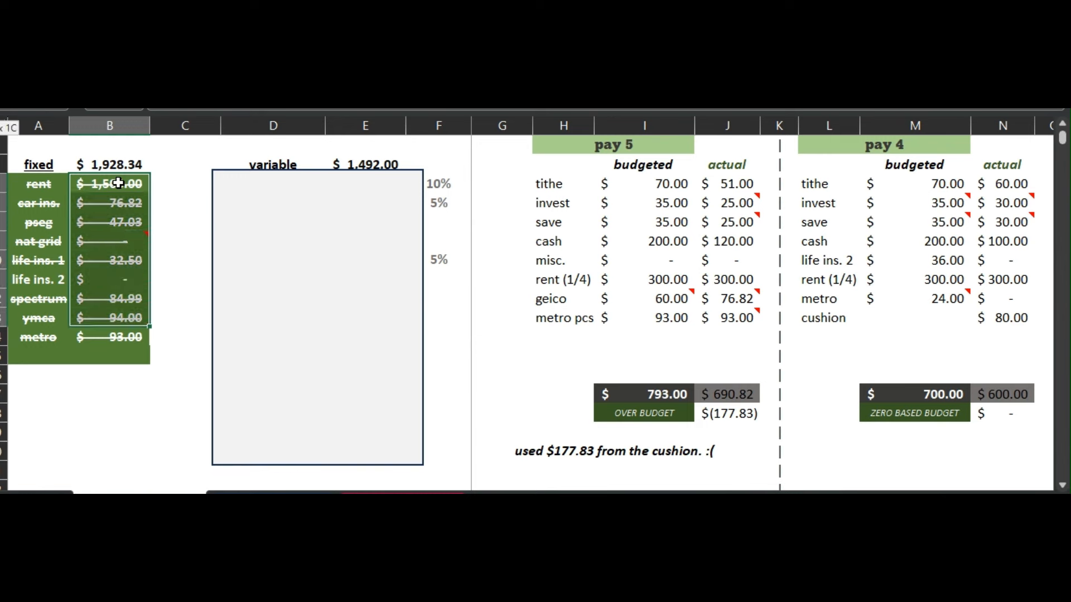
pyautogui.hotkey('shift', 'Down')
pyautogui.click(108, 402)
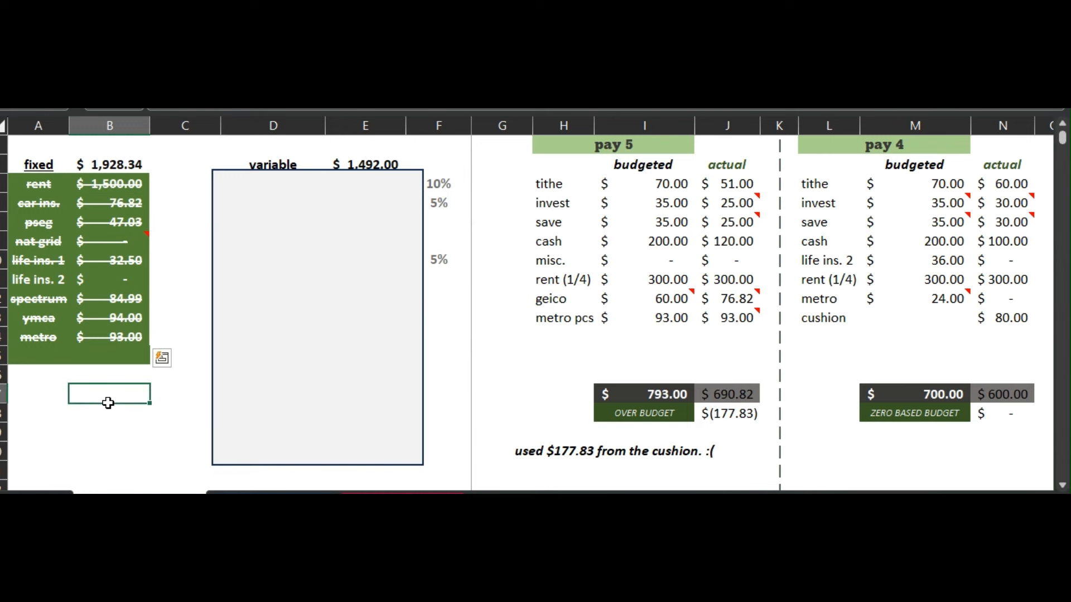
pyautogui.scroll(1, 1064, 134)
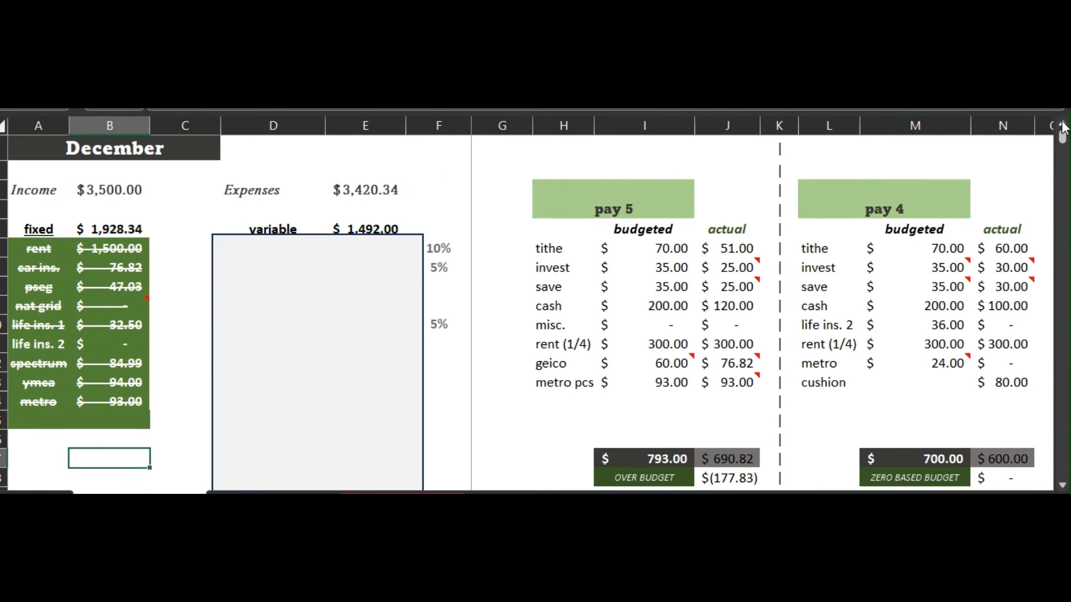
pyautogui.click(384, 189)
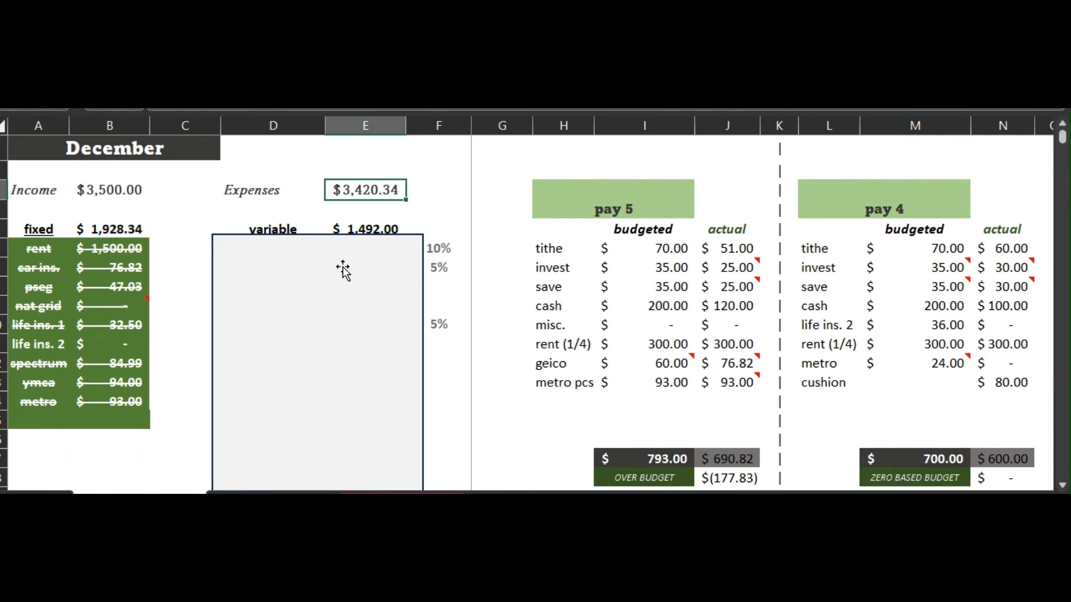
# - Replace the December income with a SUM formula that takes the pay 5 and pay 4 actual totals, J17 and N17
pyautogui.click(124, 189)
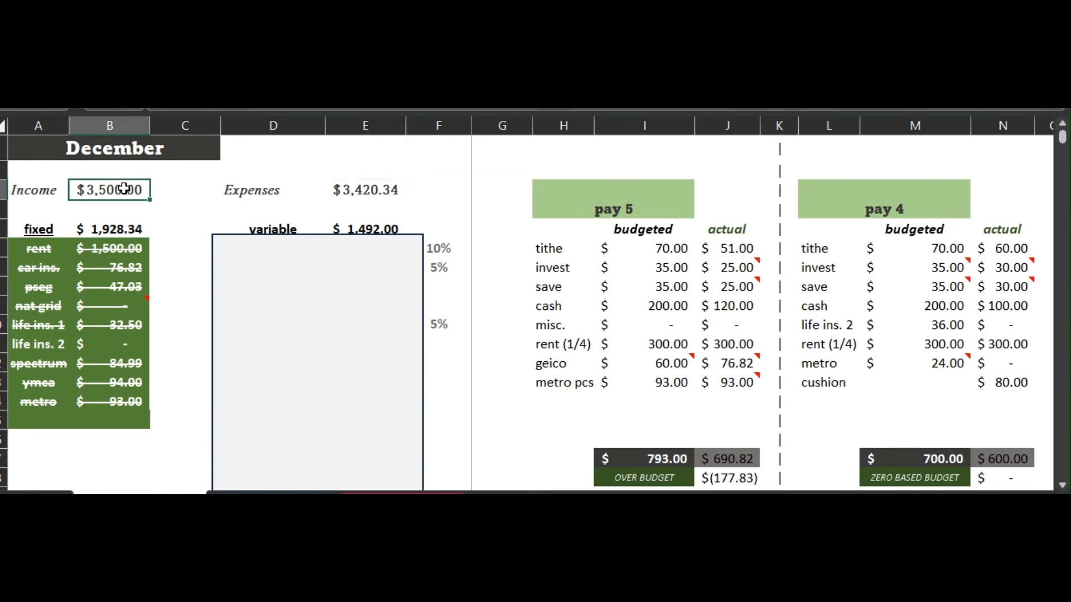
pyautogui.doubleClick(124, 189)
pyautogui.press('BackSpace')
pyautogui.press('BackSpace')
pyautogui.press('BackSpace')
pyautogui.press('BackSpace')
pyautogui.write('=sum(')
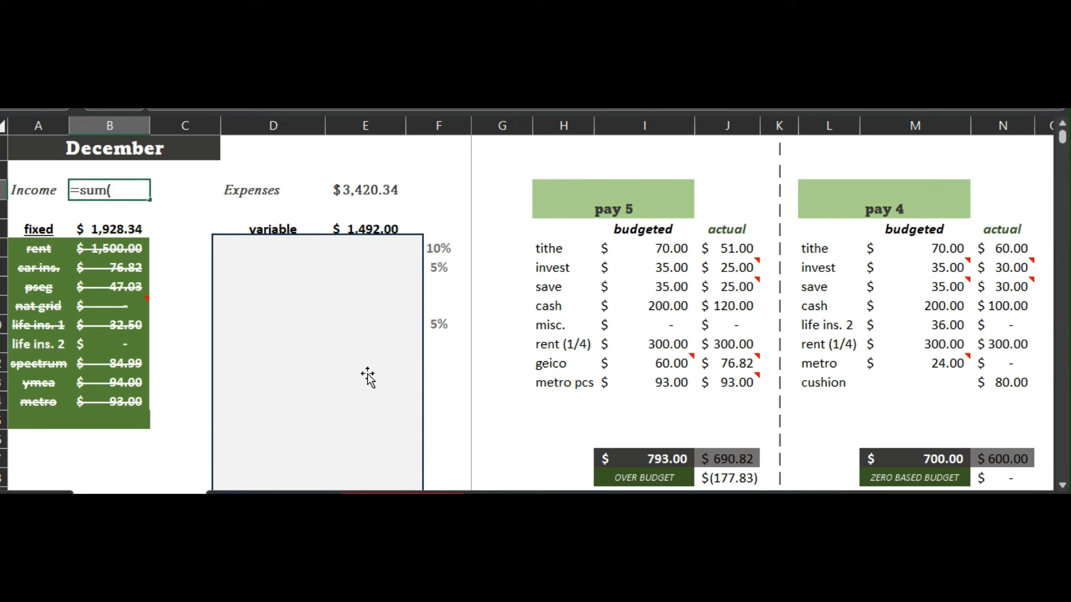
pyautogui.click(736, 459)
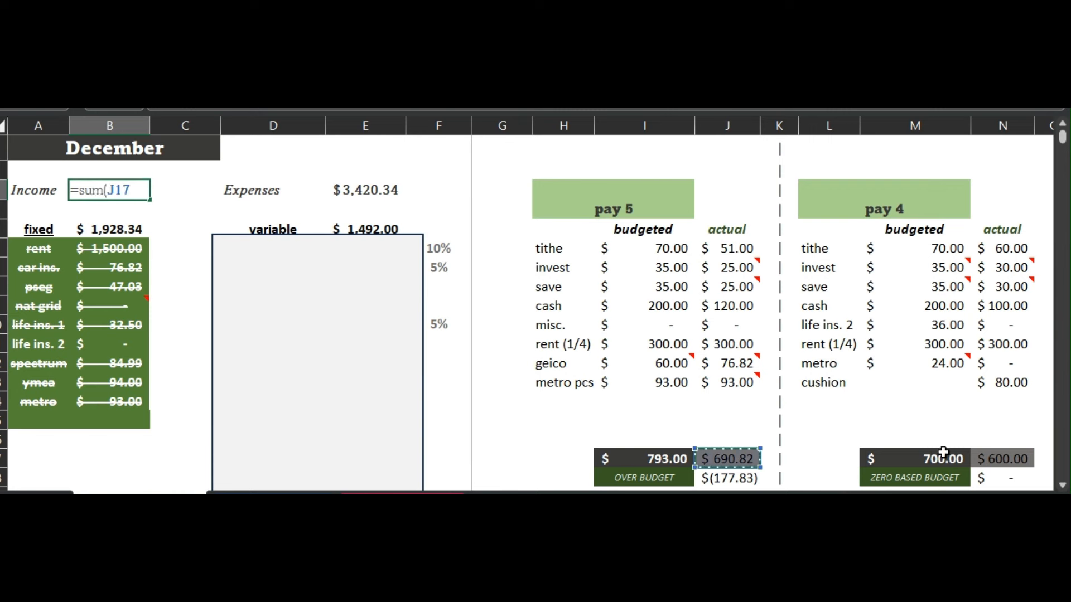
pyautogui.write(',')
pyautogui.click(1021, 460)
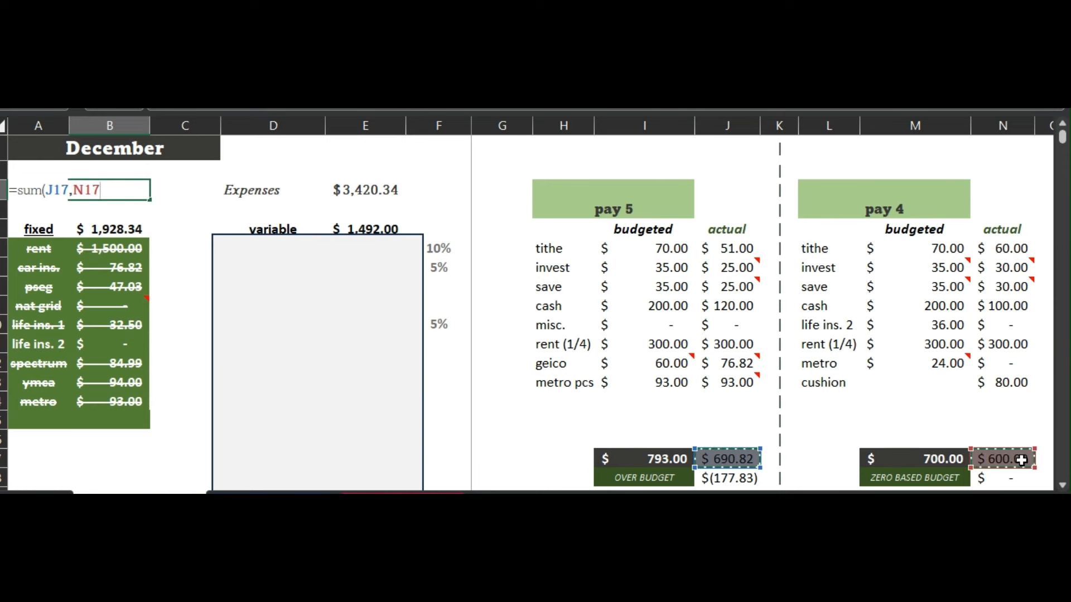
# - Add the pay 3 and pay 2 actual totals (R17, V17) to the income sum, include pay 1, and correct the income to $3,314.99
pyautogui.hscroll(5, 1021, 460)
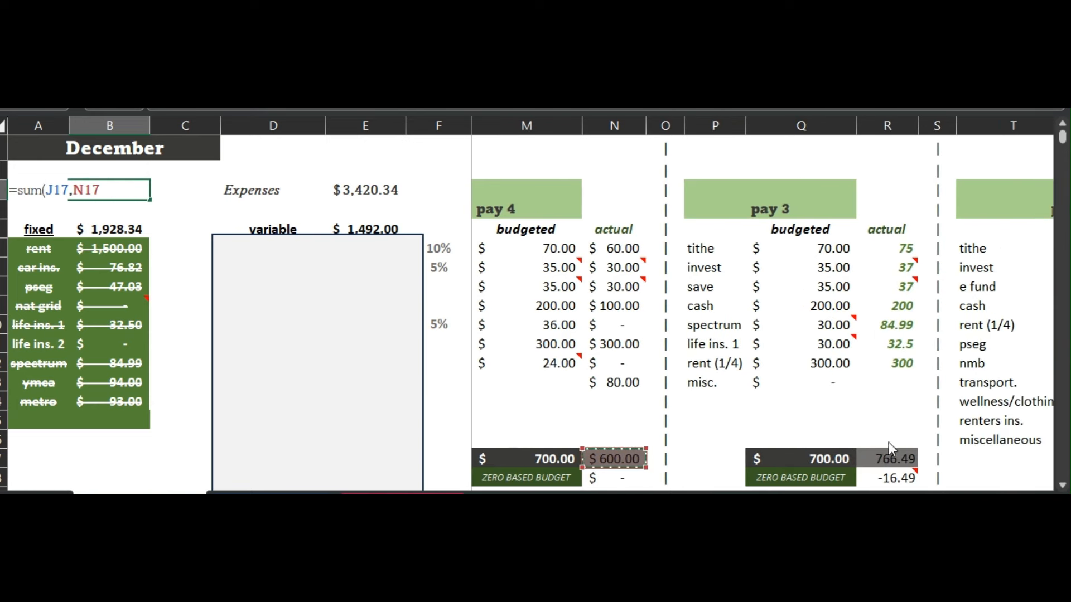
pyautogui.write(',')
pyautogui.click(888, 457)
pyautogui.hscroll(4, 888, 457)
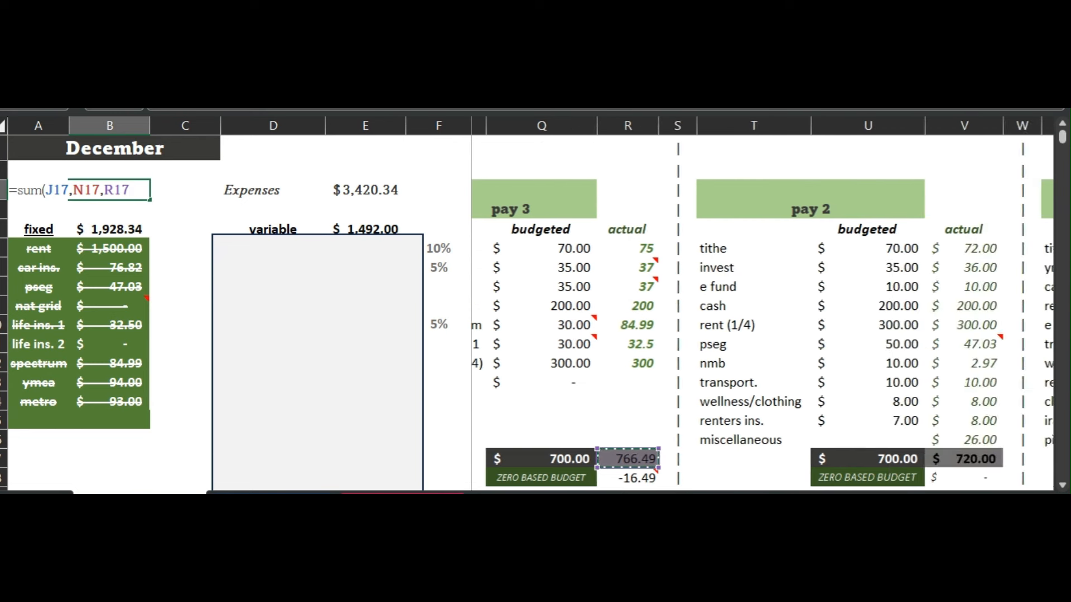
pyautogui.write(',')
pyautogui.click(968, 454)
pyautogui.write(',')
pyautogui.hscroll(4, 968, 454)
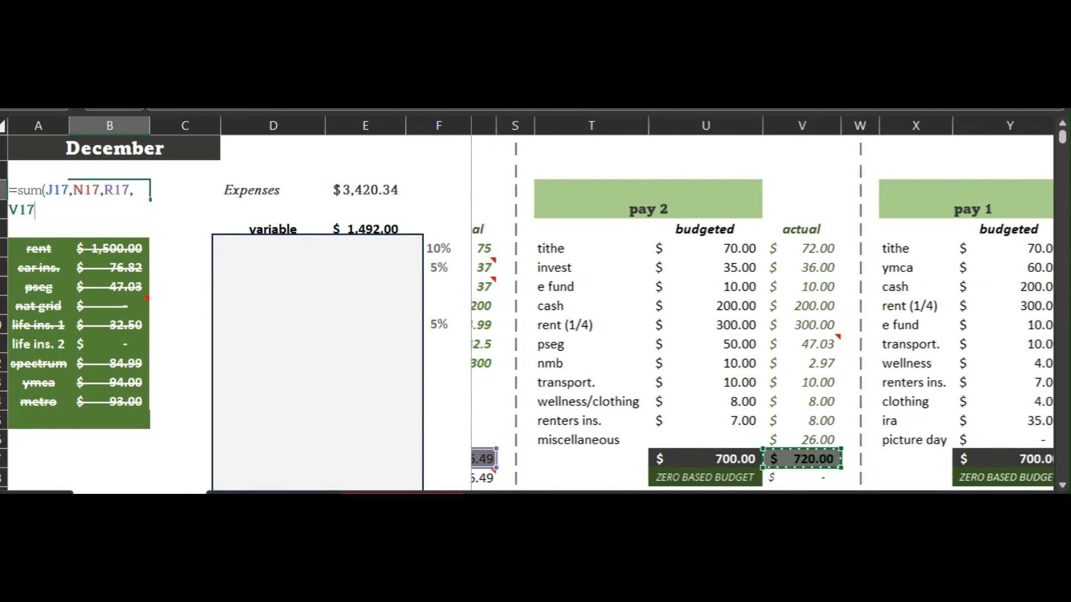
pyautogui.click(943, 458)
pyautogui.press('Return')
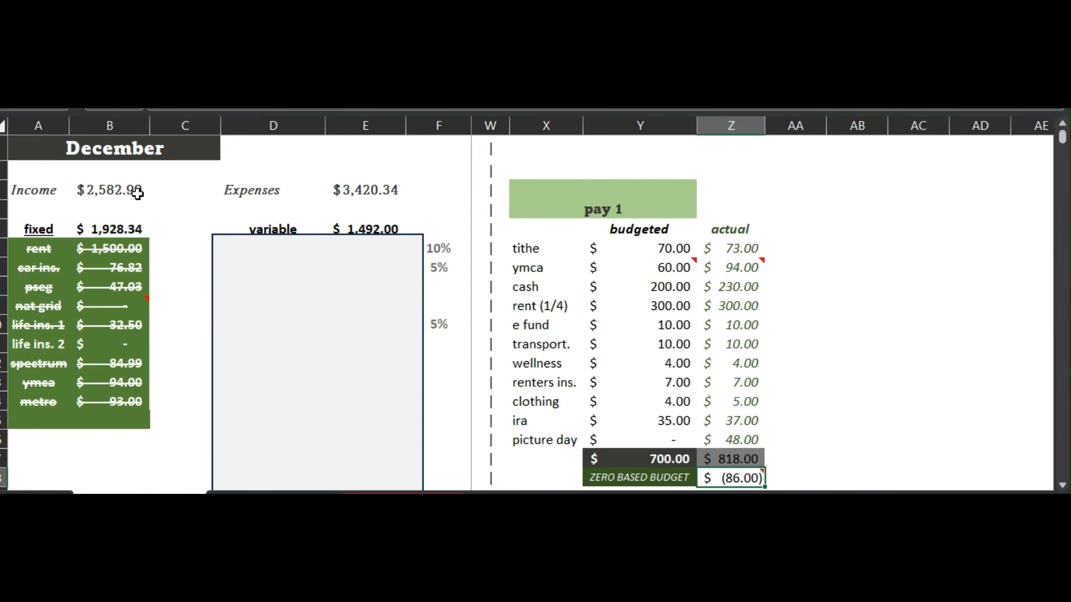
pyautogui.click(137, 193)
pyautogui.write('720')
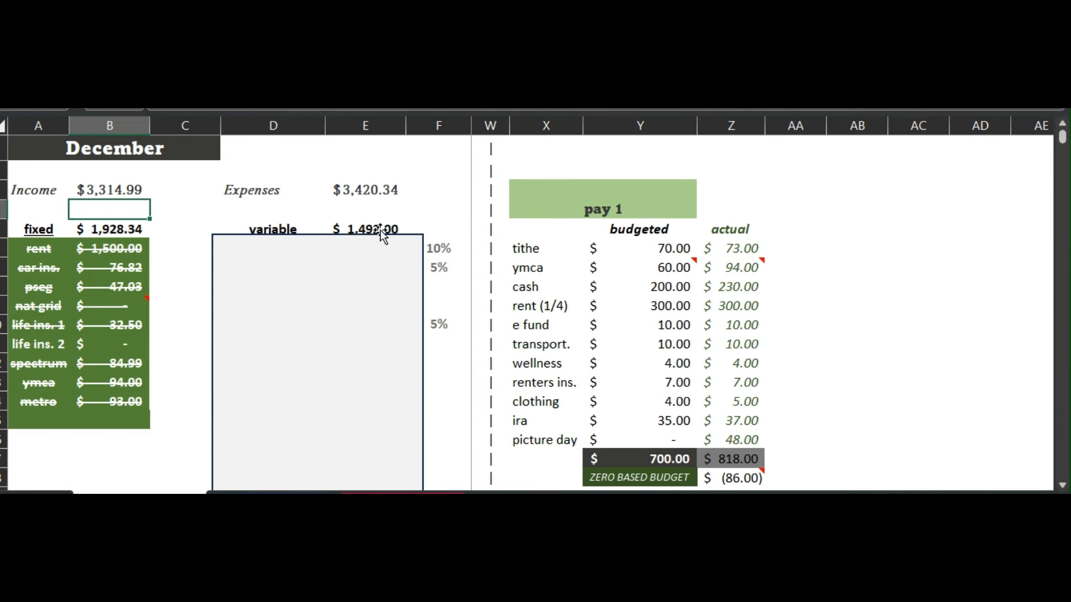
# - Compare the December expenses with the income and review the fixed and variable totals
pyautogui.click(370, 193)
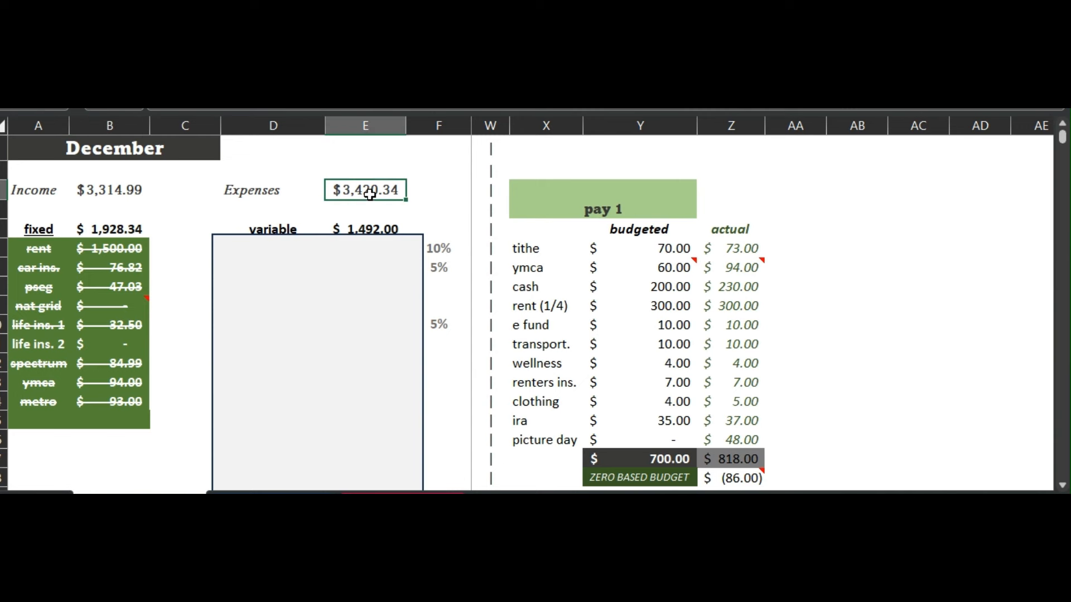
pyautogui.click(114, 191)
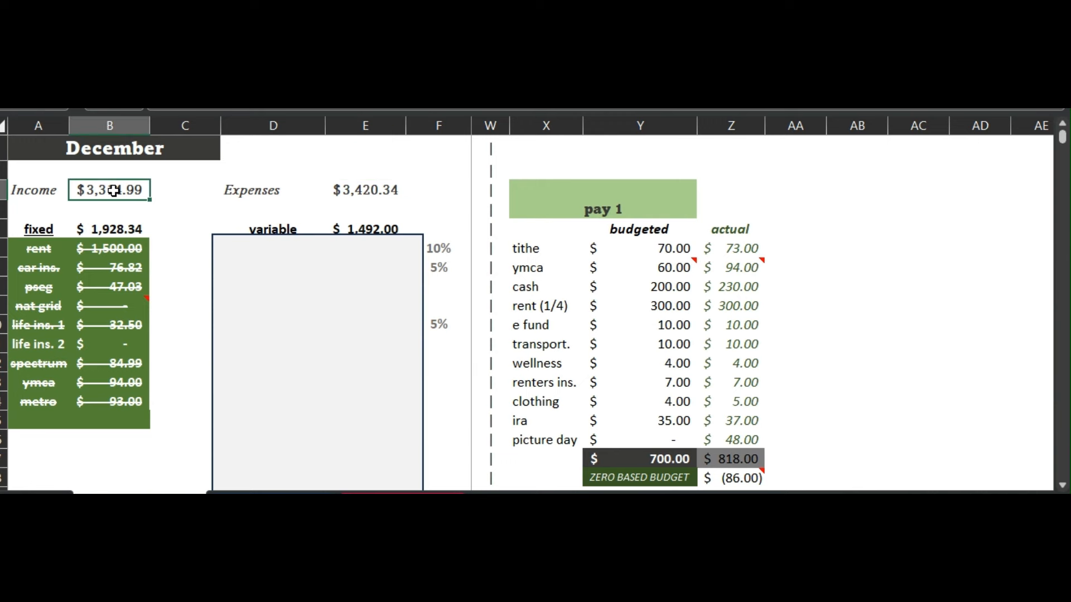
pyautogui.click(110, 231)
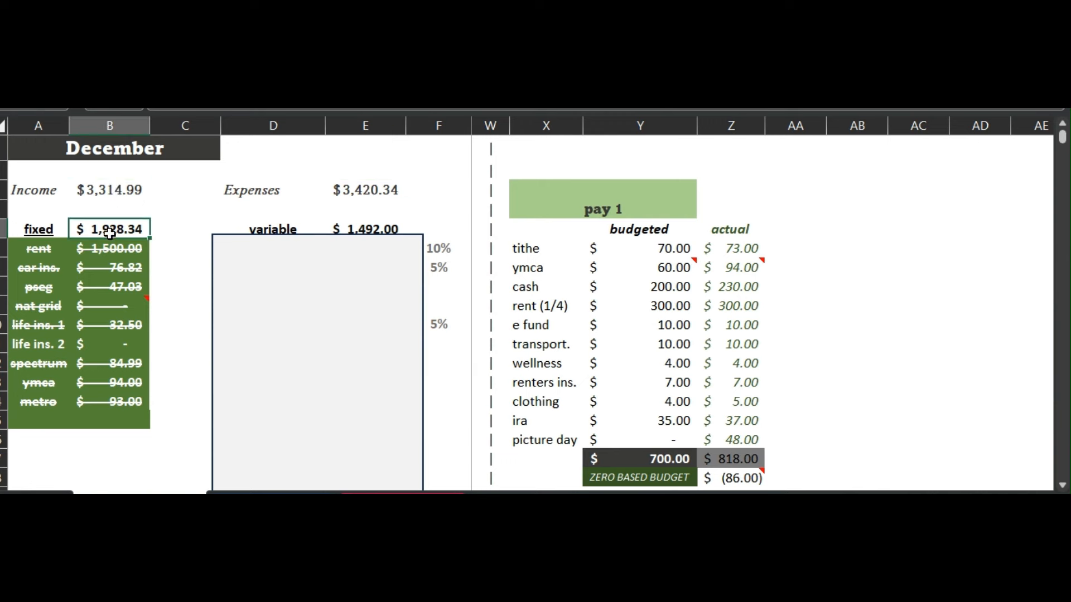
pyautogui.click(377, 229)
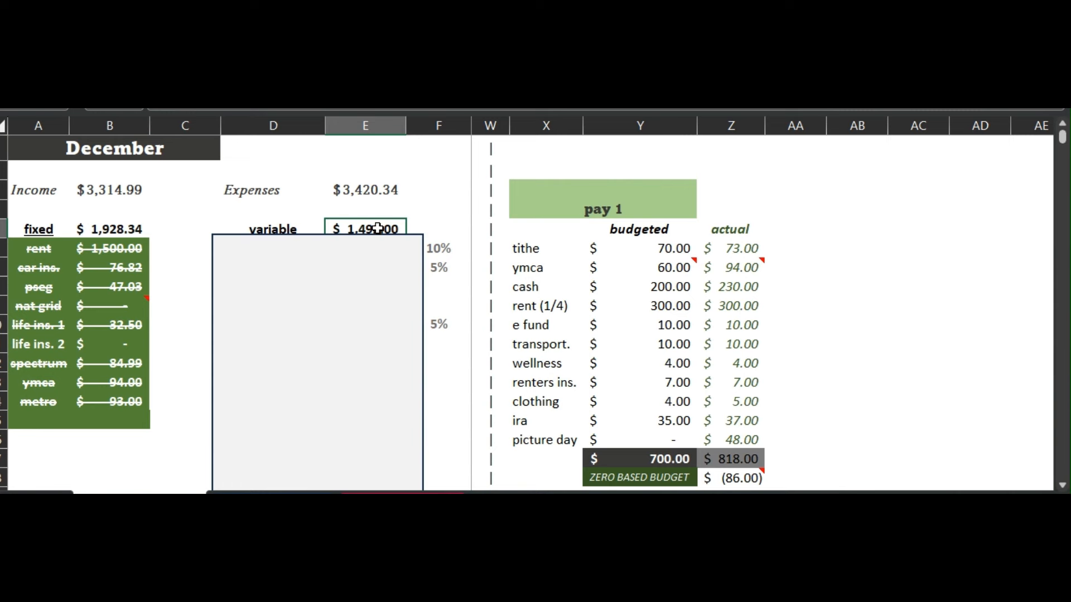
pyautogui.click(380, 188)
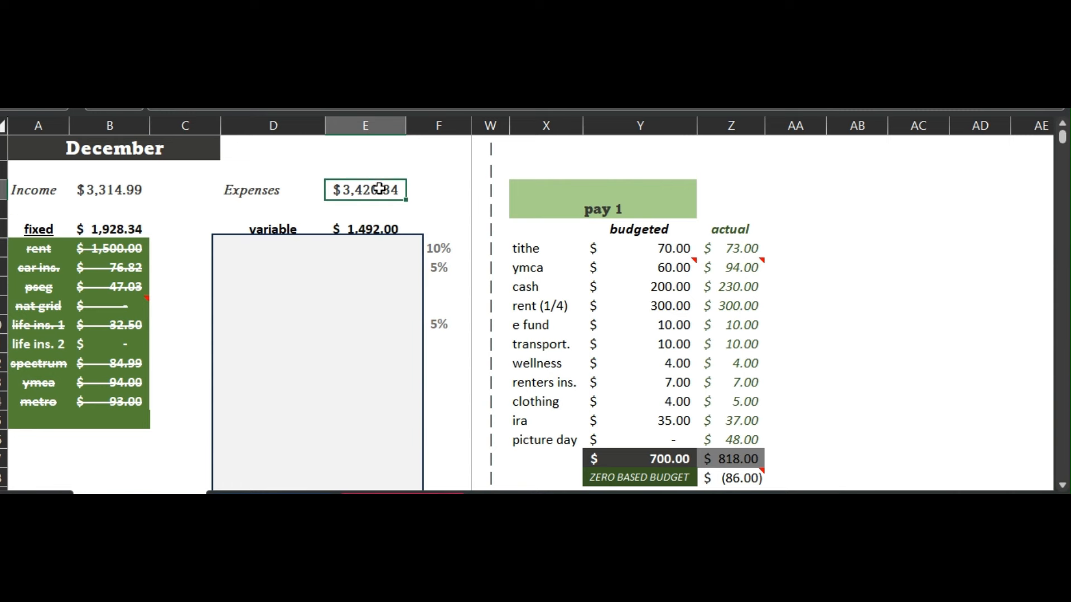
# - Calculate the difference between expenses and income in E1 with the formula =E3-B3
pyautogui.click(330, 152)
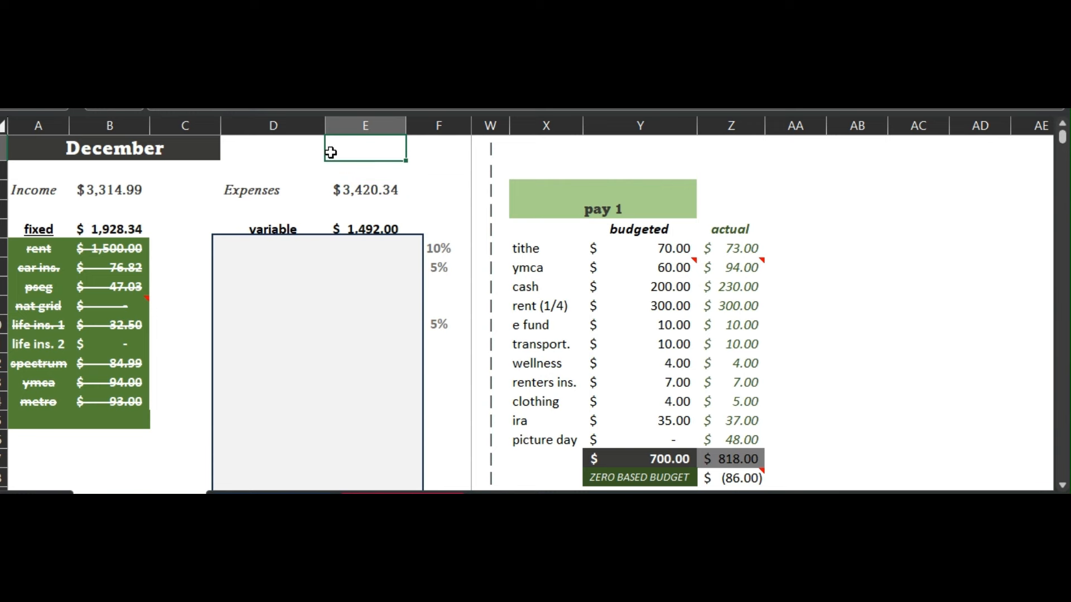
pyautogui.write('=')
pyautogui.click(350, 193)
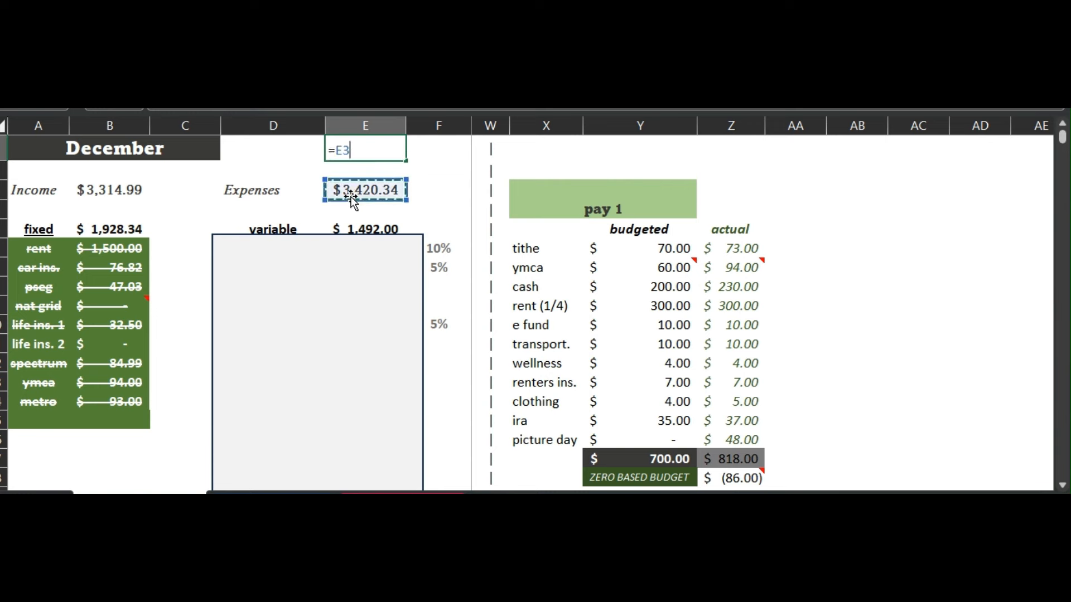
pyautogui.write('-')
pyautogui.click(129, 189)
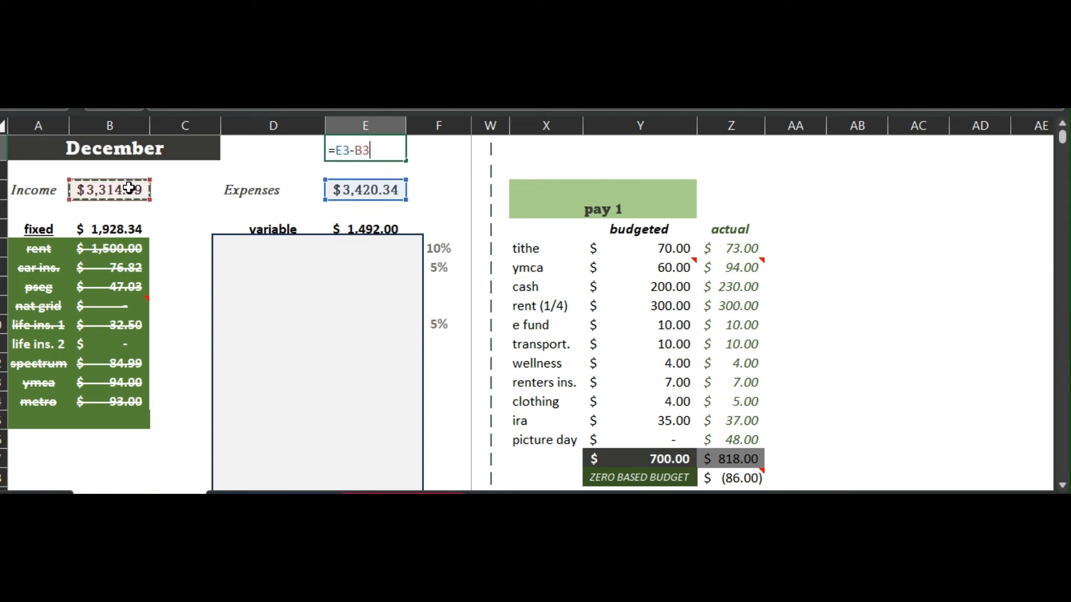
pyautogui.press('Return')
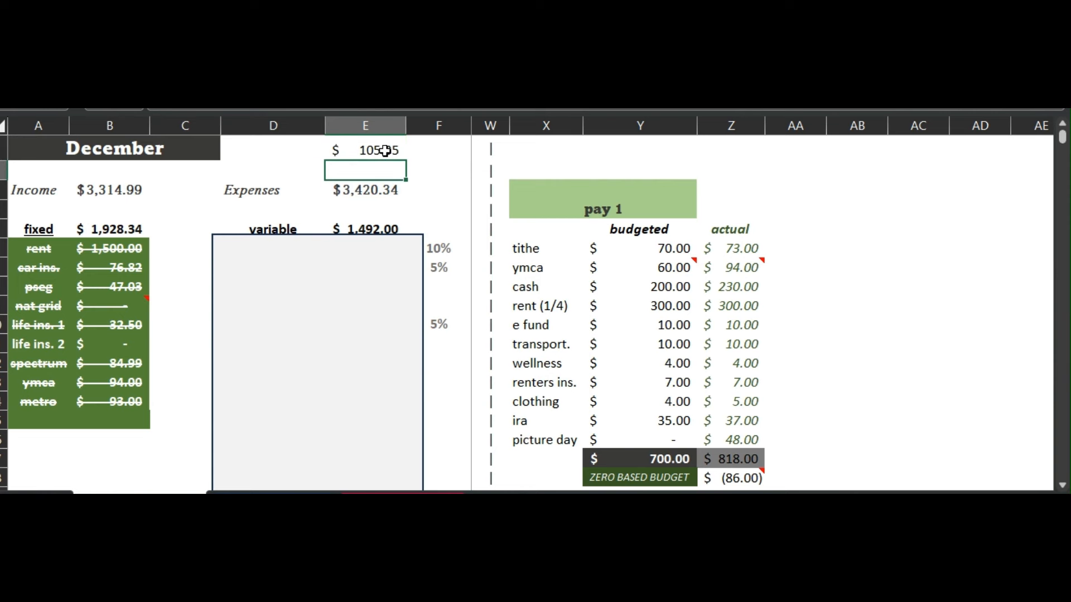
# - Reverse the difference formula in E1 to income minus expenses, =B3-E3
pyautogui.click(377, 190)
pyautogui.click(382, 152)
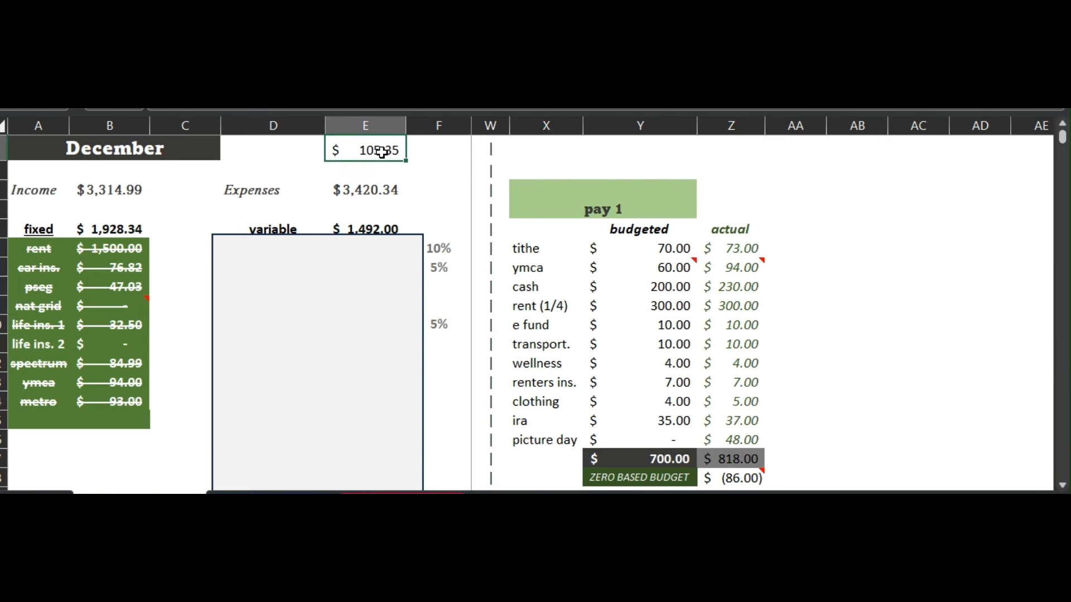
pyautogui.click(199, 101)
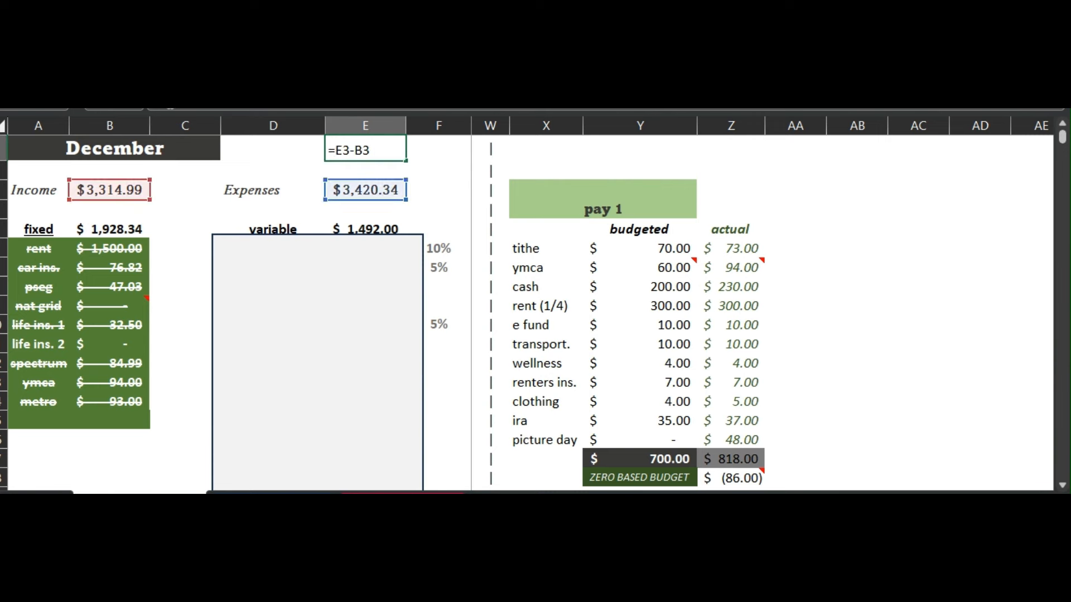
pyautogui.press('BackSpace')
pyautogui.write('b')
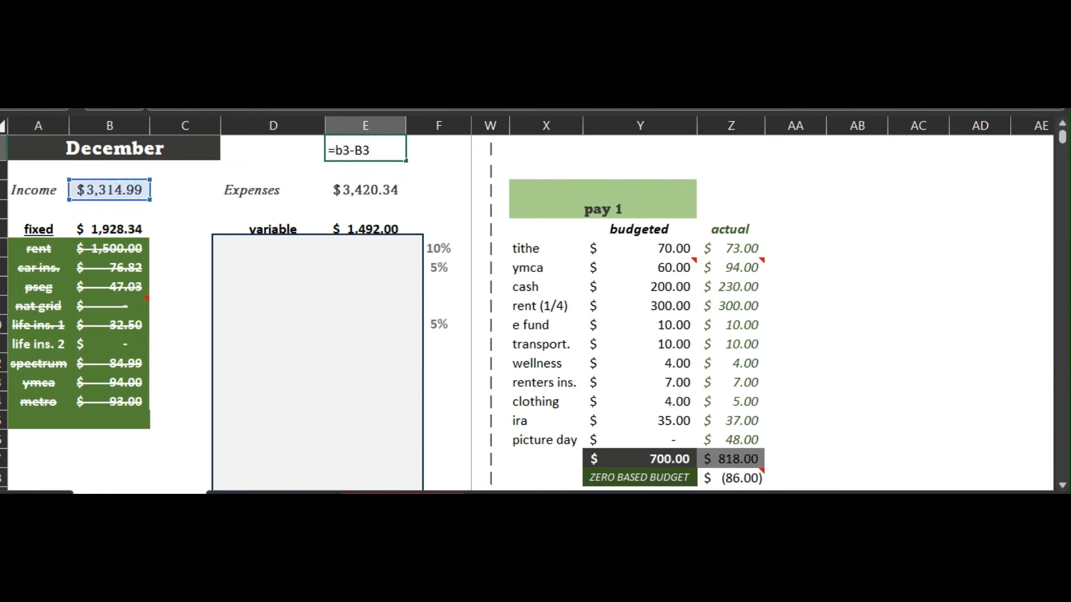
pyautogui.press('BackSpace')
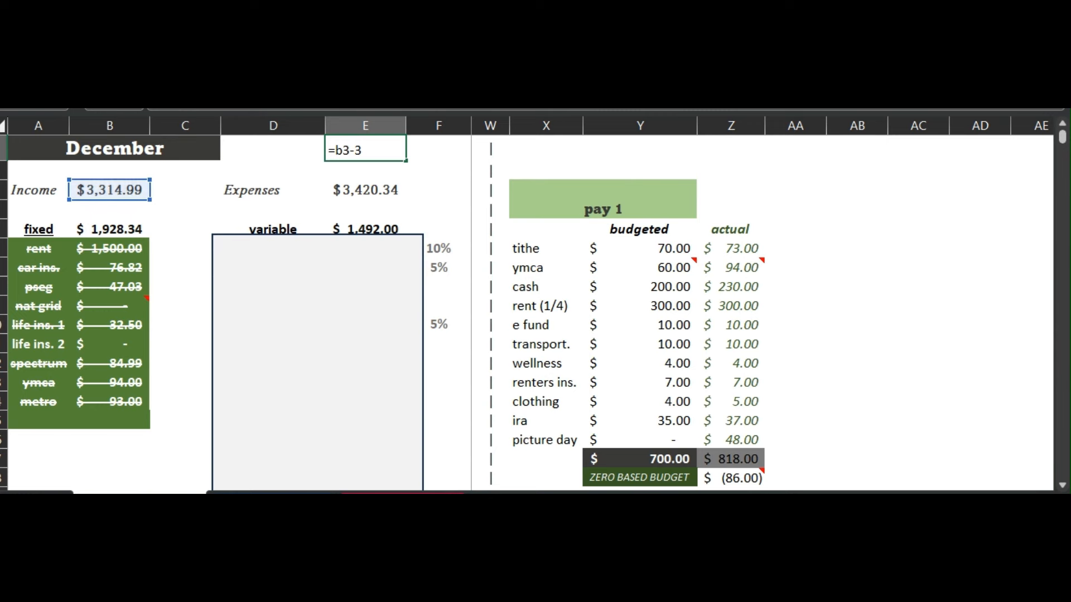
pyautogui.write('e')
pyautogui.press('Return')
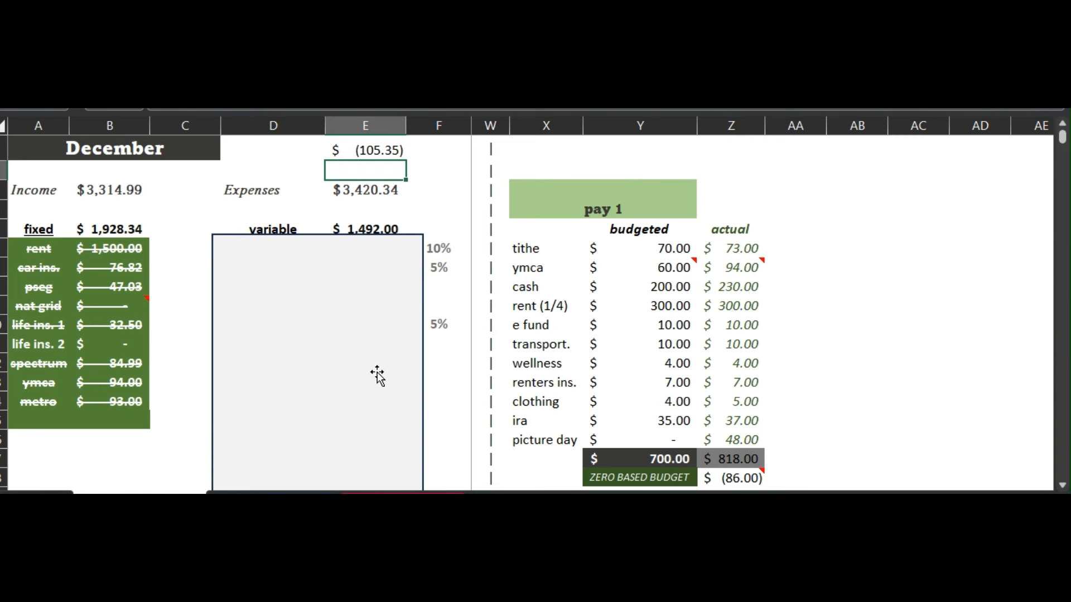
pyautogui.click(378, 157)
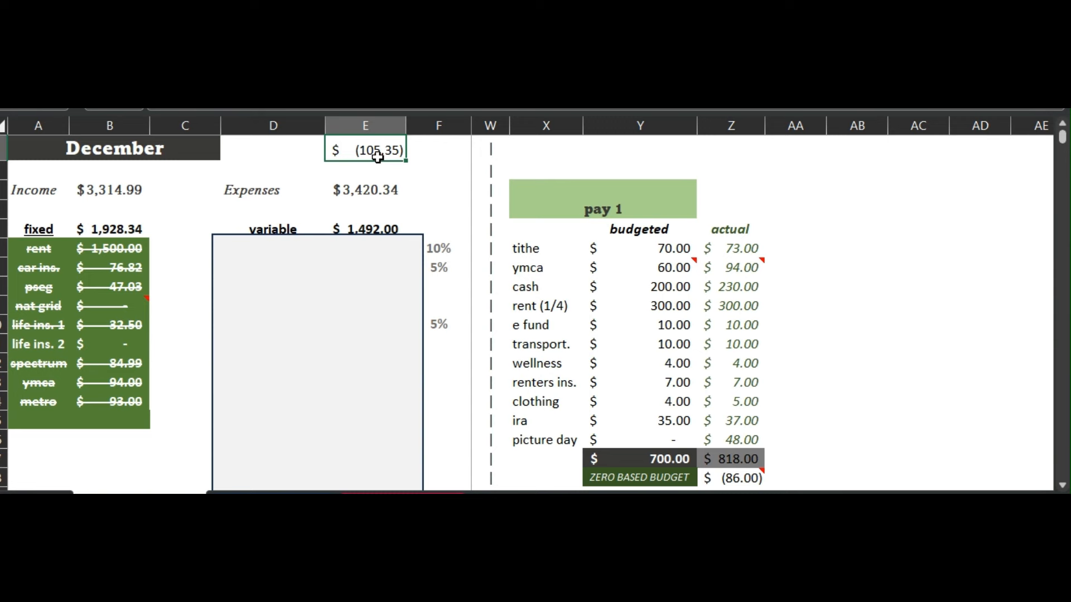
# - Move the grey cover rectangle off the variable expenses to the blank area beyond pay 1, and check pay 5's over-budget amount
pyautogui.moveTo(373, 301); pyautogui.dragTo(982, 212)
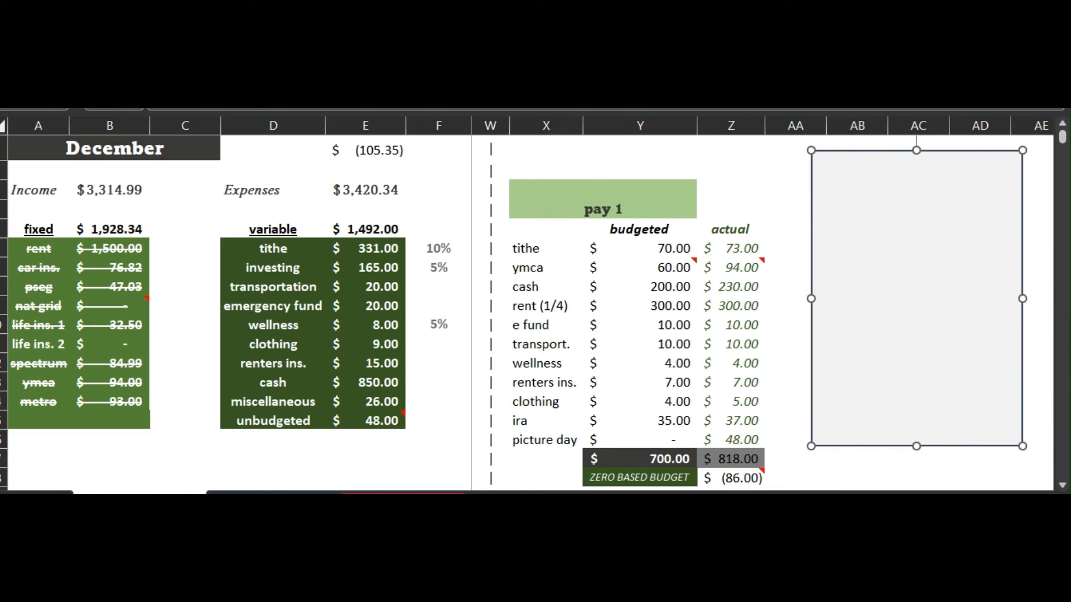
pyautogui.hscroll(-10, 762, 301)
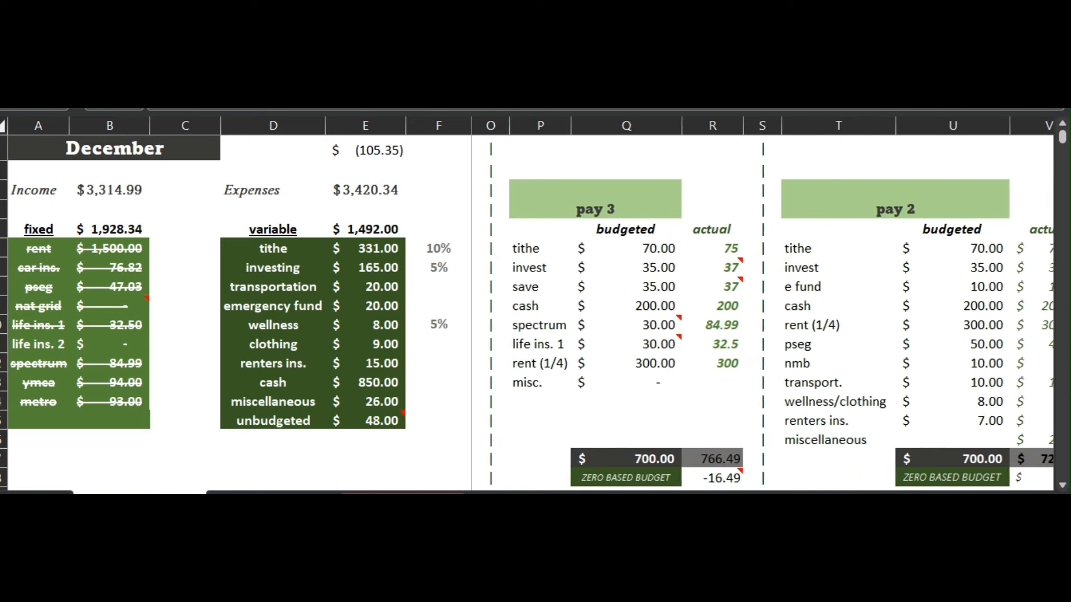
pyautogui.hscroll(-8, 762, 302)
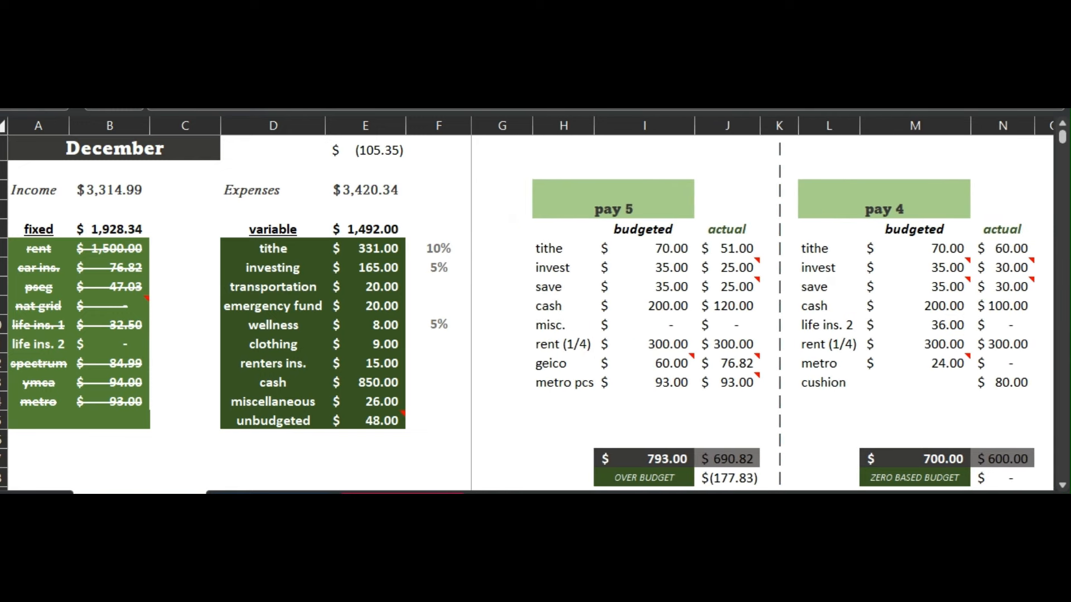
pyautogui.click(708, 478)
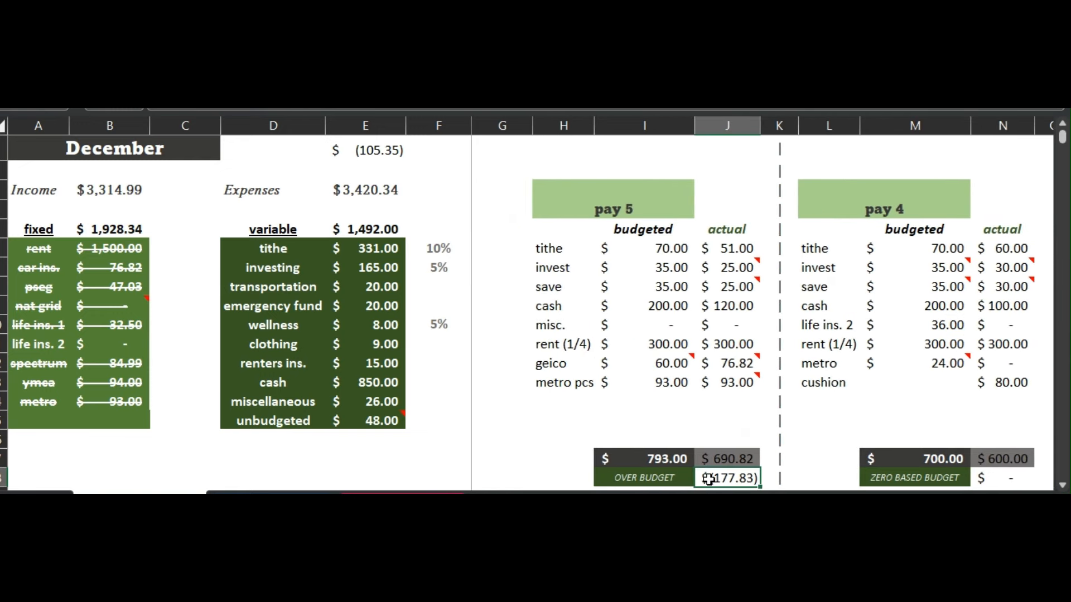
# - Change the font colour of the December income-expense difference in E1 to red
pyautogui.click(375, 155)
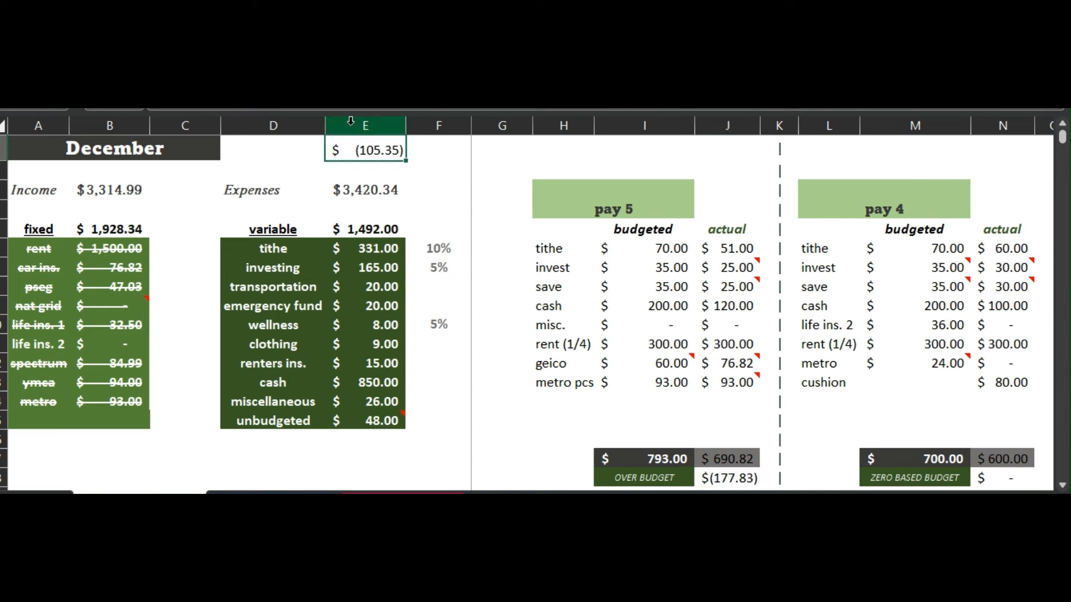
pyautogui.hotkey('alt', 'h')
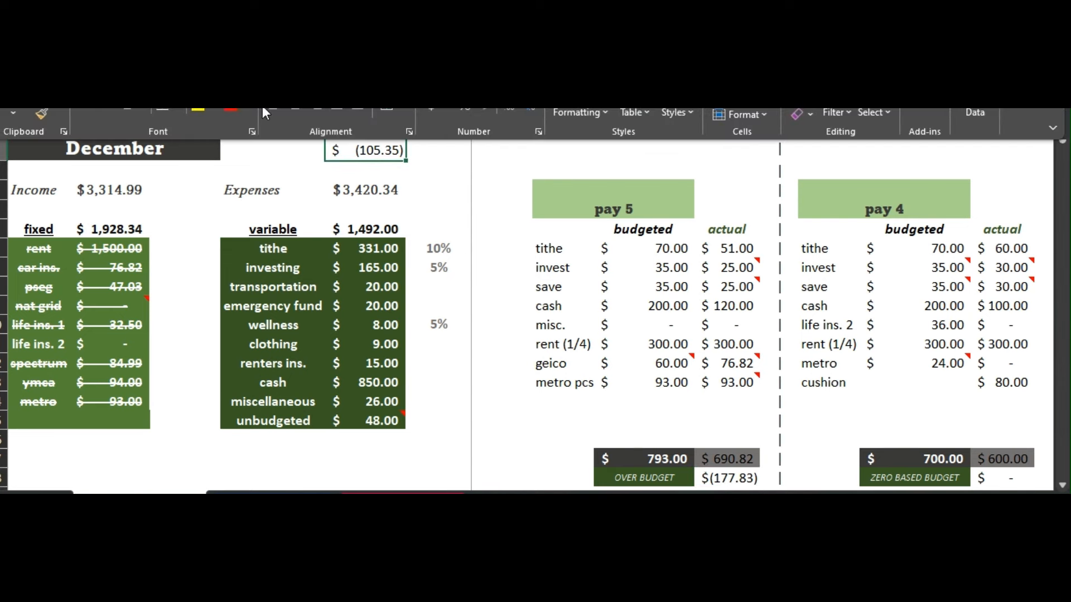
pyautogui.click(234, 111)
pyautogui.click(434, 152)
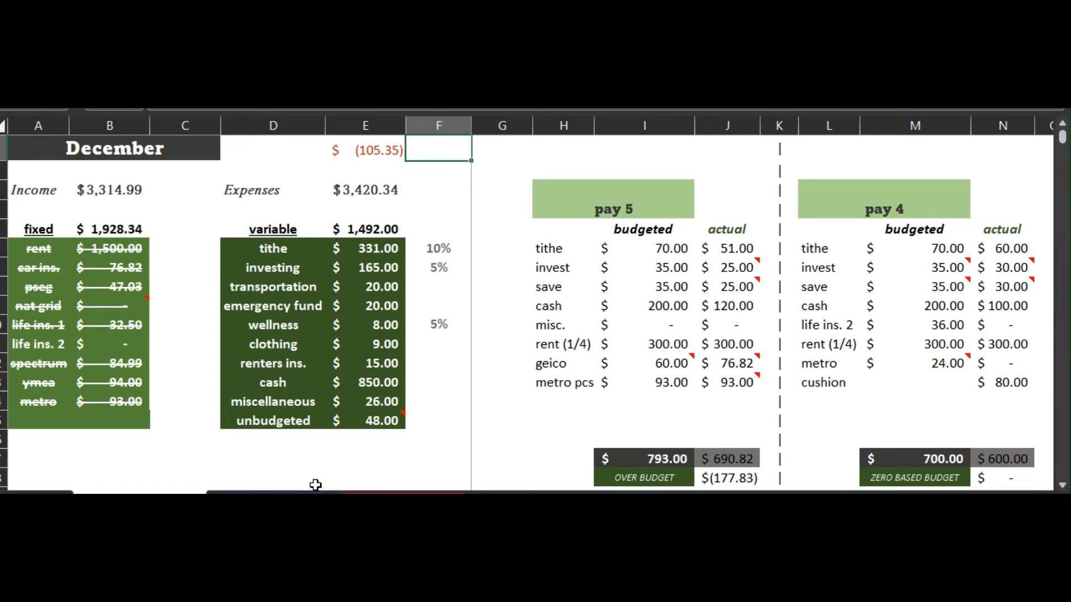
# - Open the January budget sheet and review its income and expenses beside the pay 1 budget
pyautogui.click(285, 500)
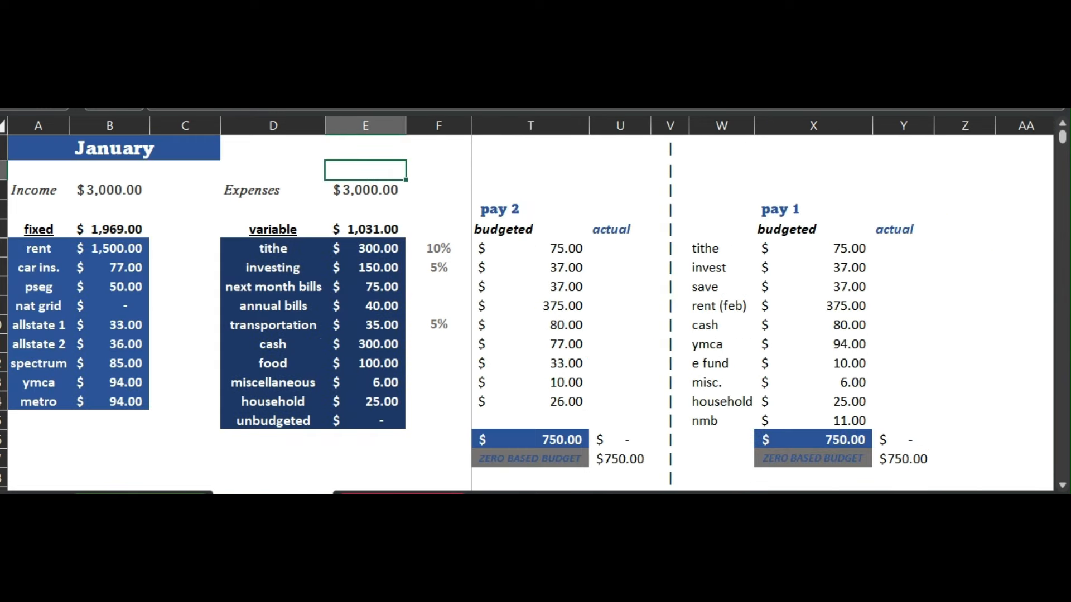
pyautogui.hscroll(2, 910, 475)
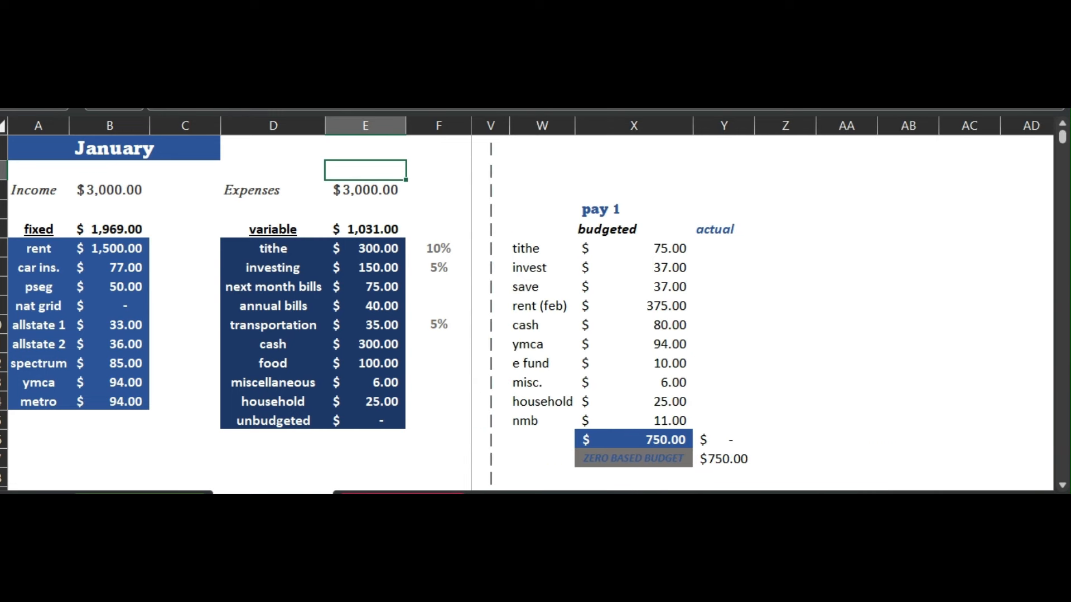
pyautogui.hscroll(1, 764, 300)
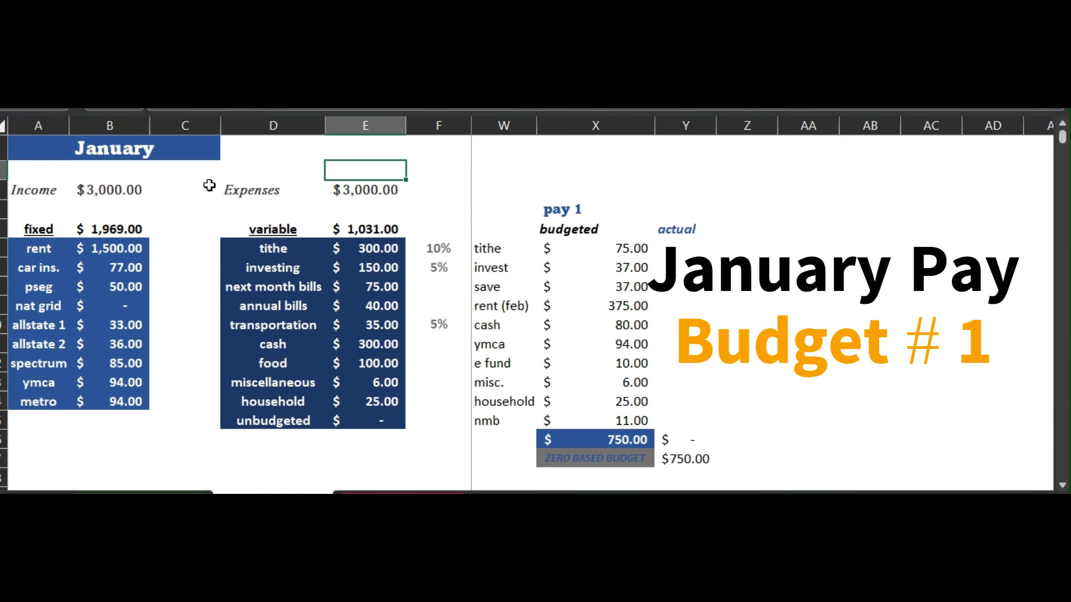
pyautogui.click(106, 188)
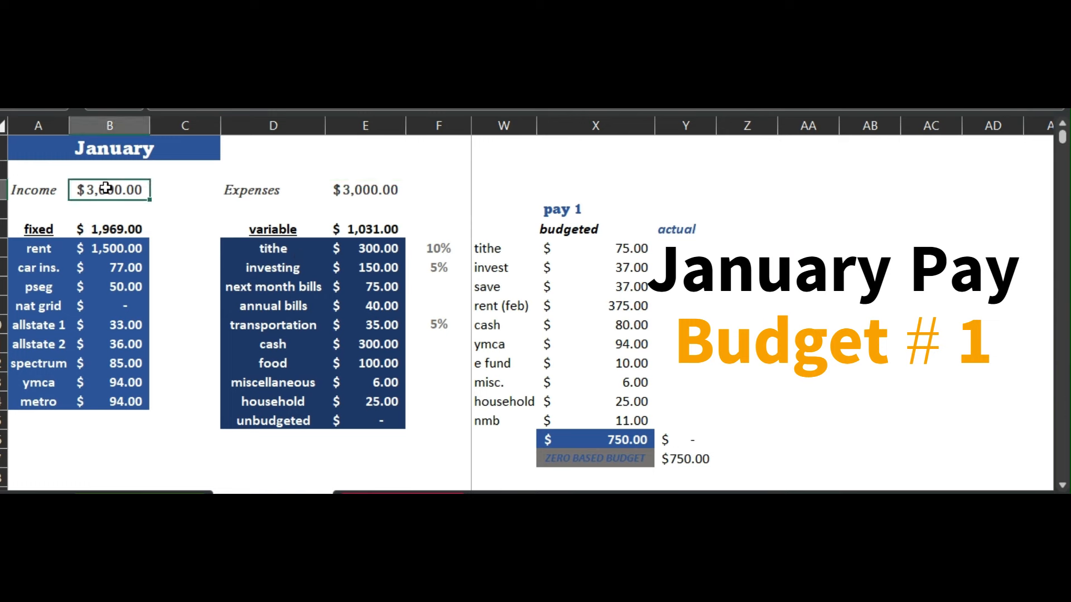
pyautogui.click(349, 194)
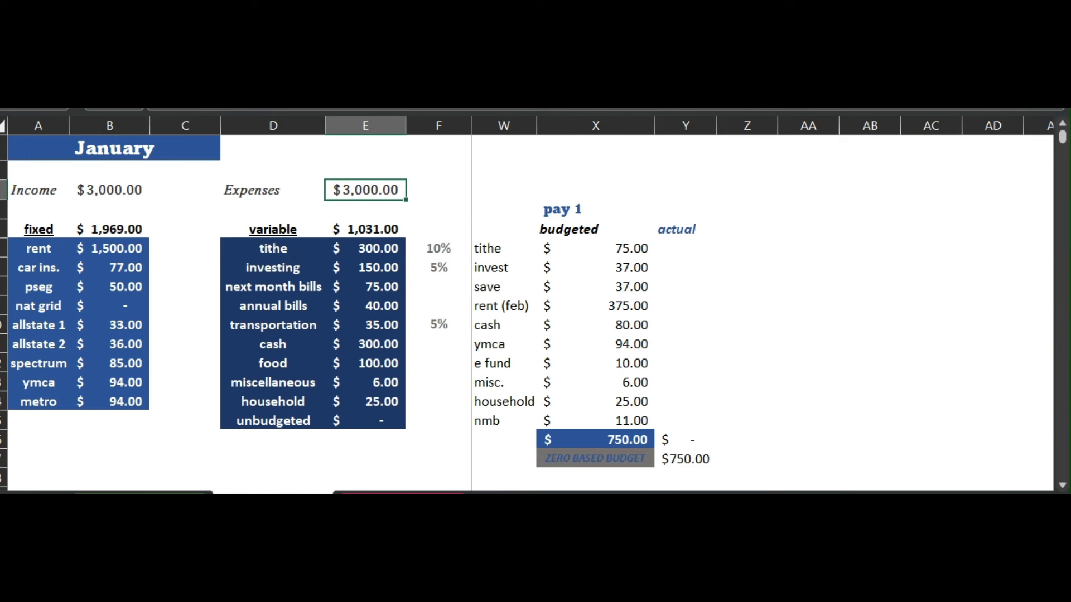